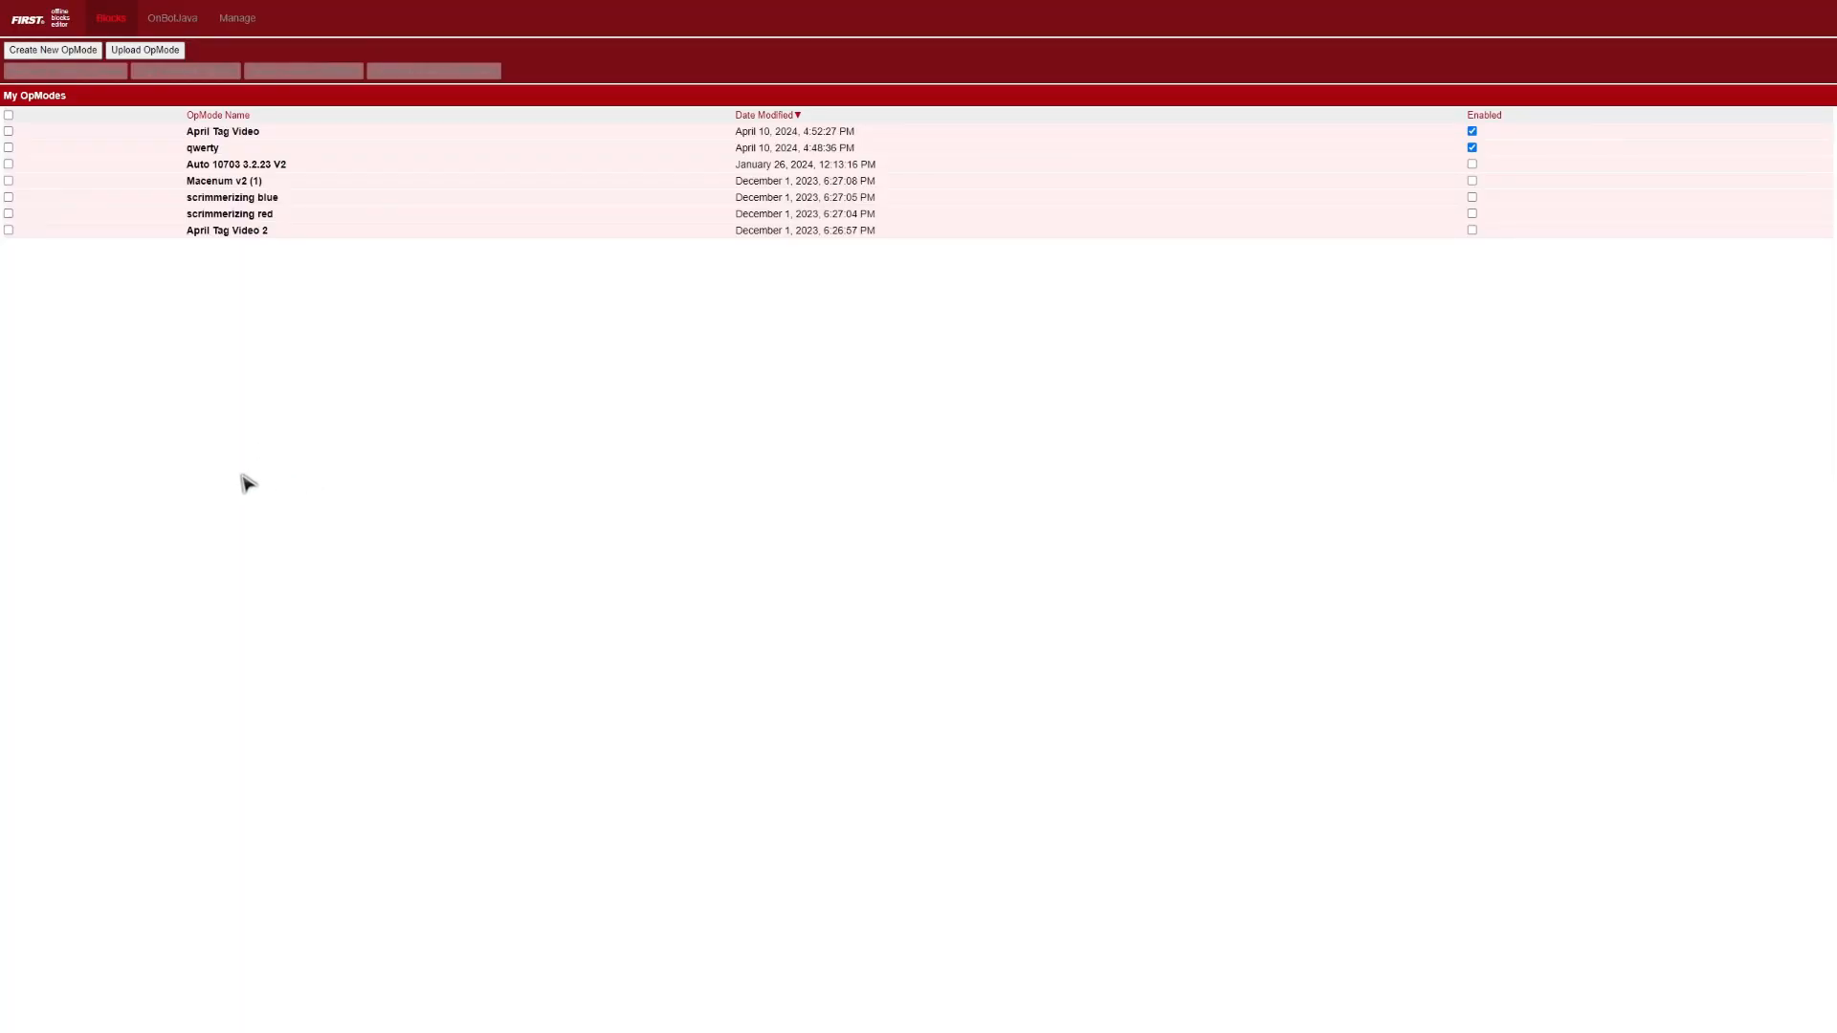
Create a new OpMode named and based on the ConceptAprilTag sample
click(52, 49)
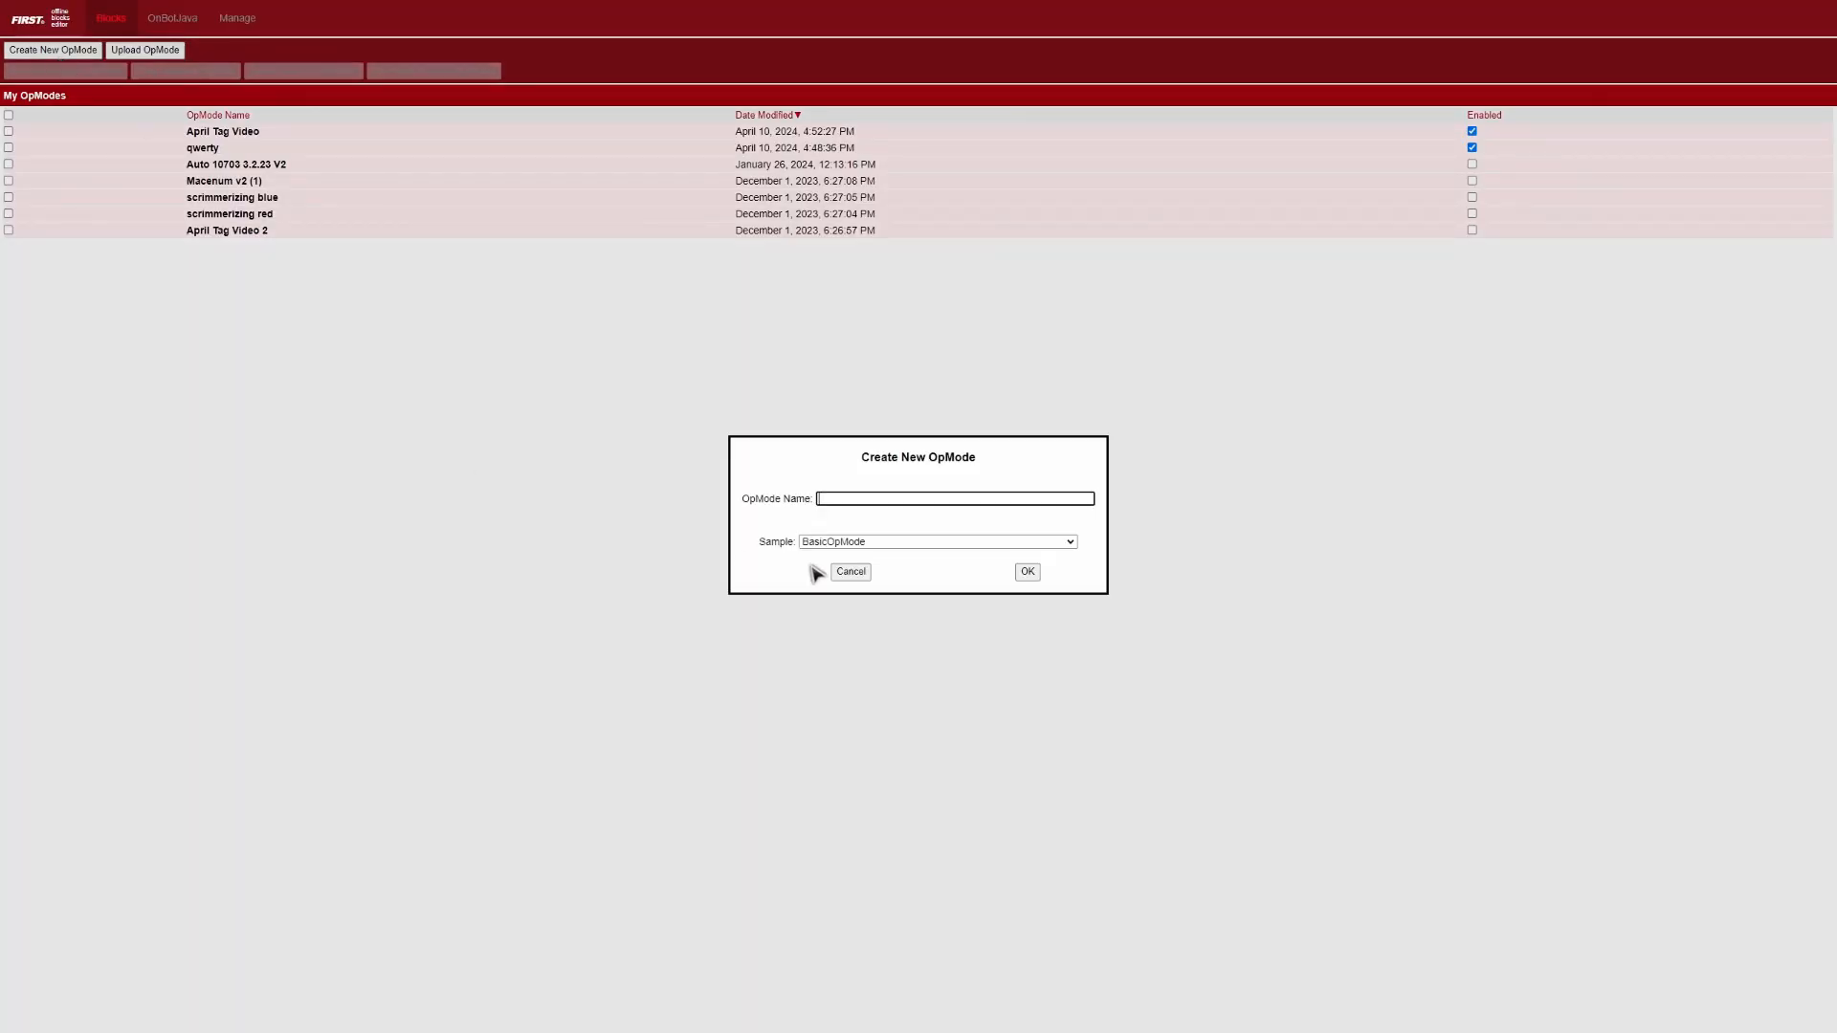
click(873, 498)
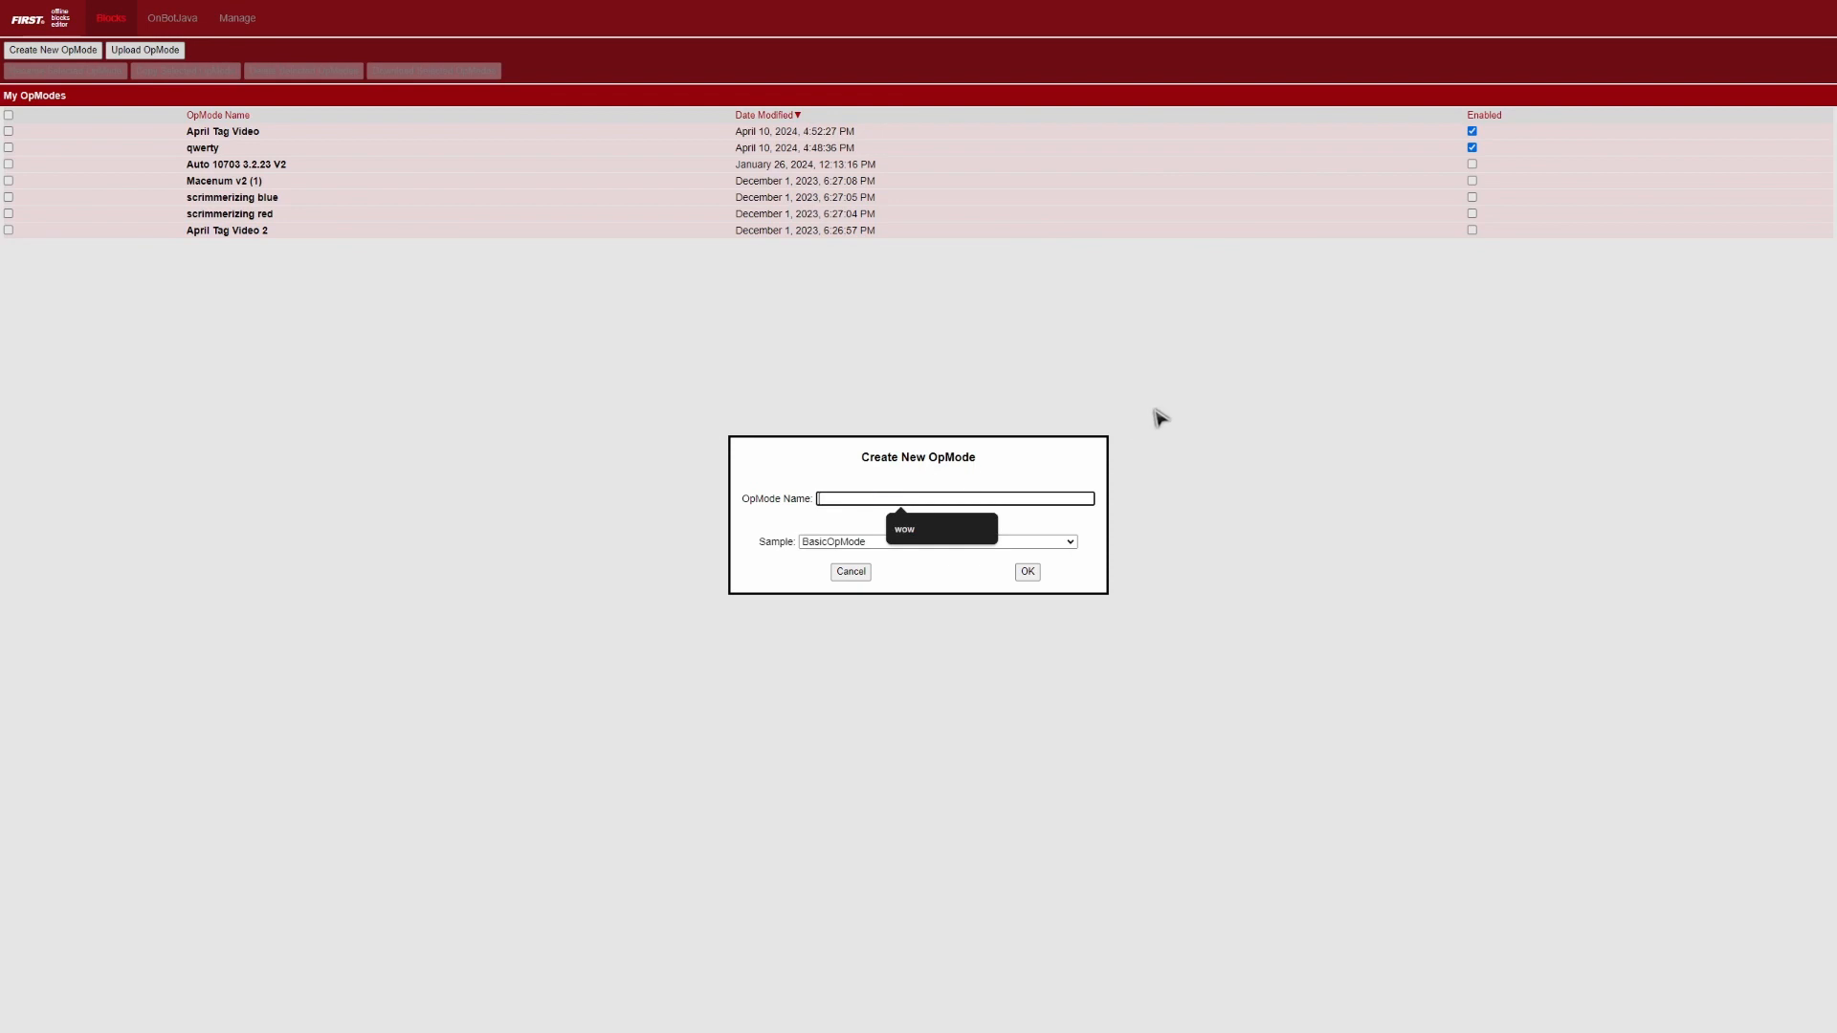
text(Whater)
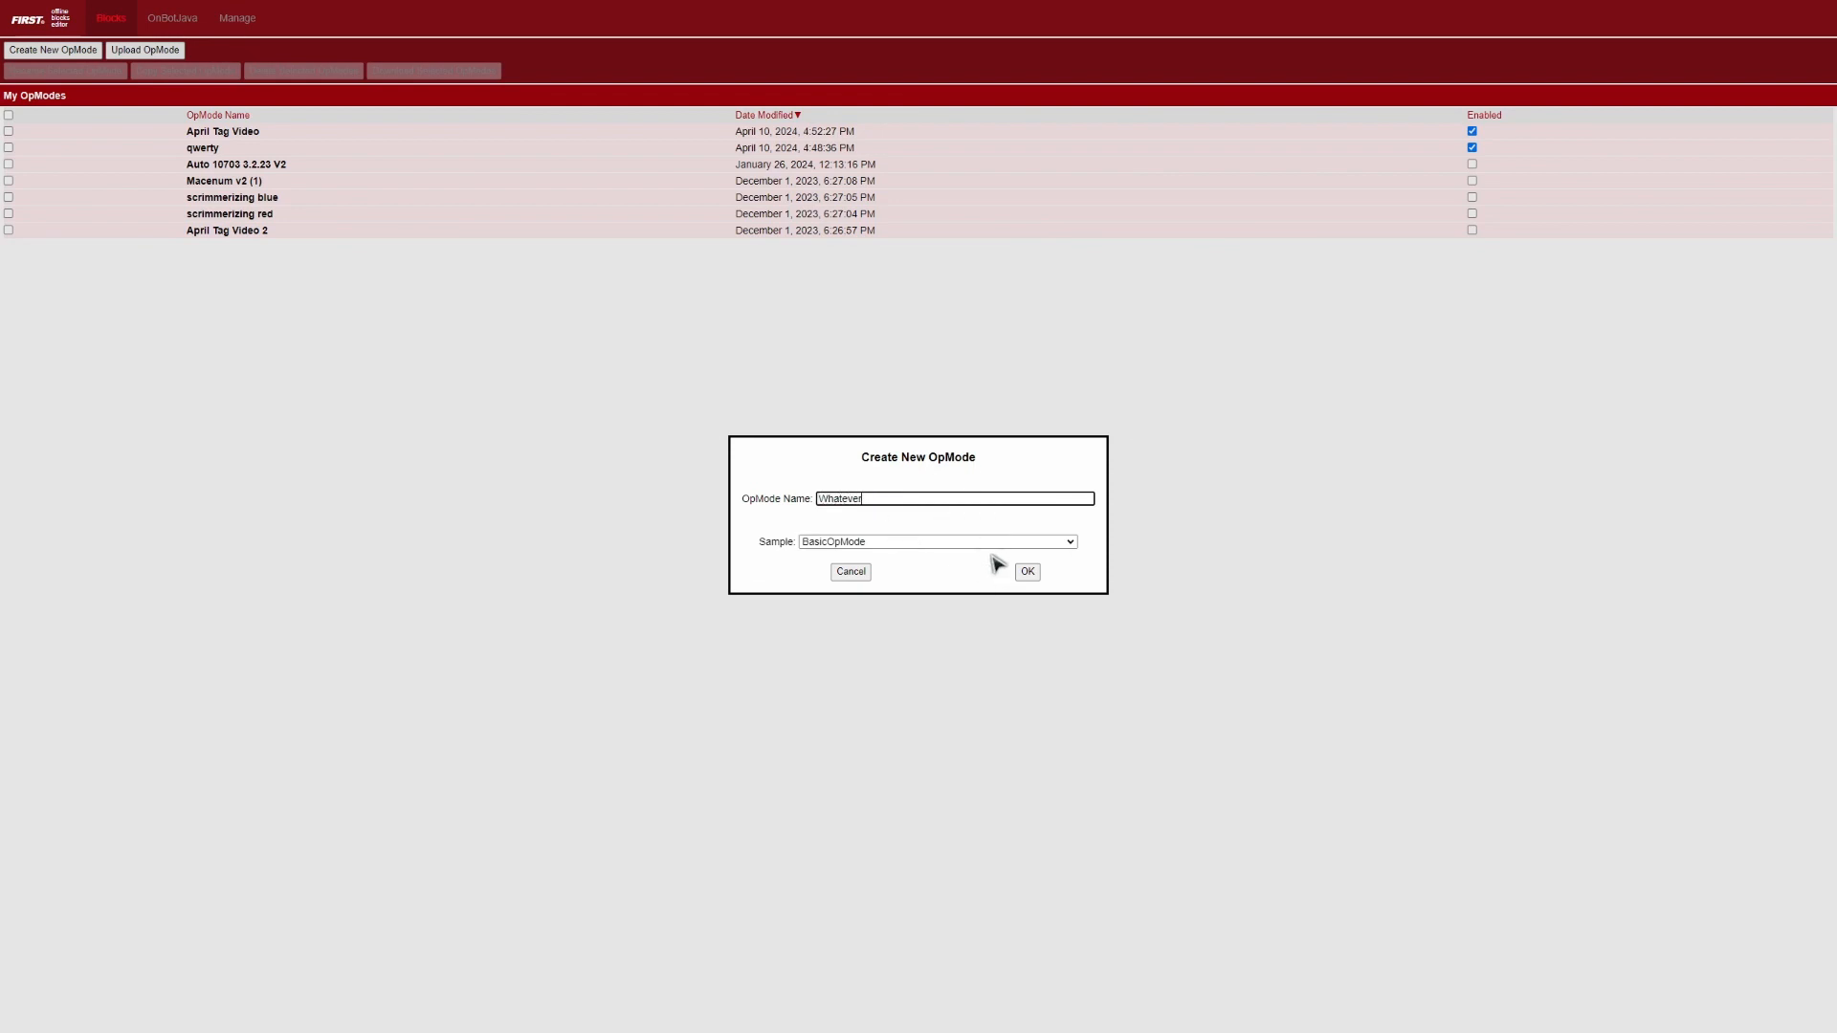
click(990, 544)
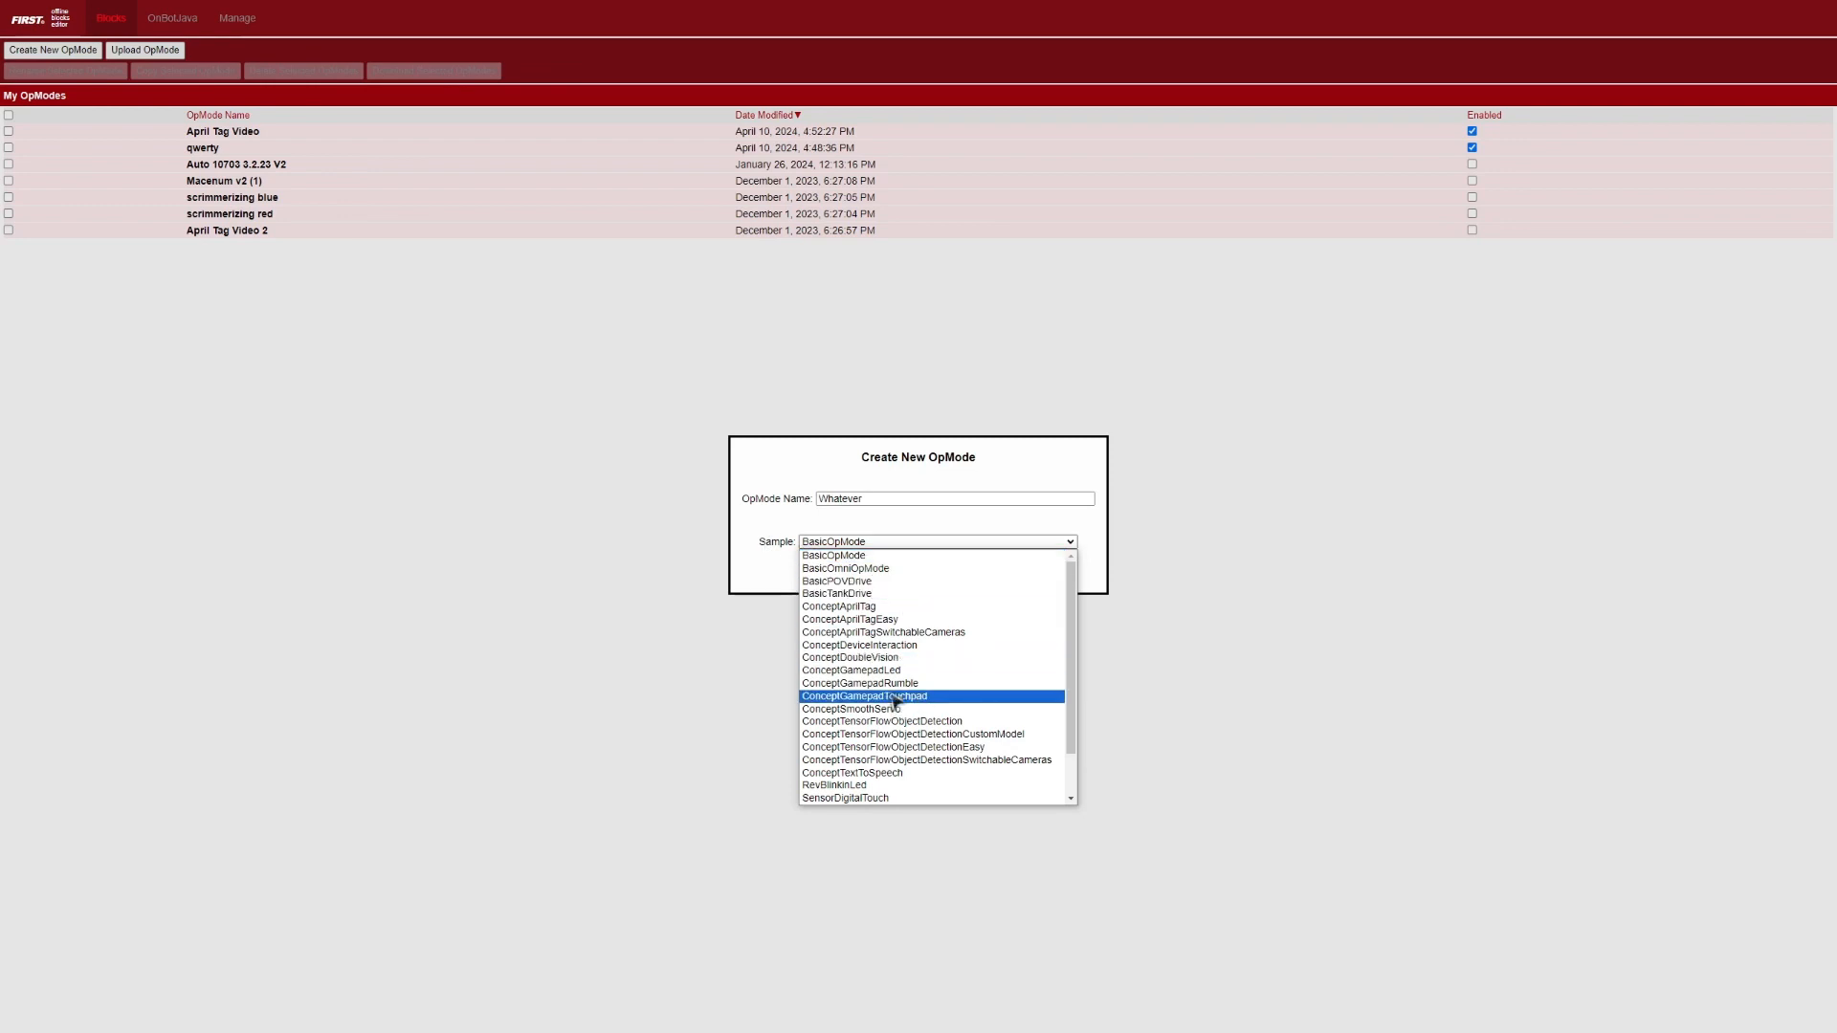
click(850, 608)
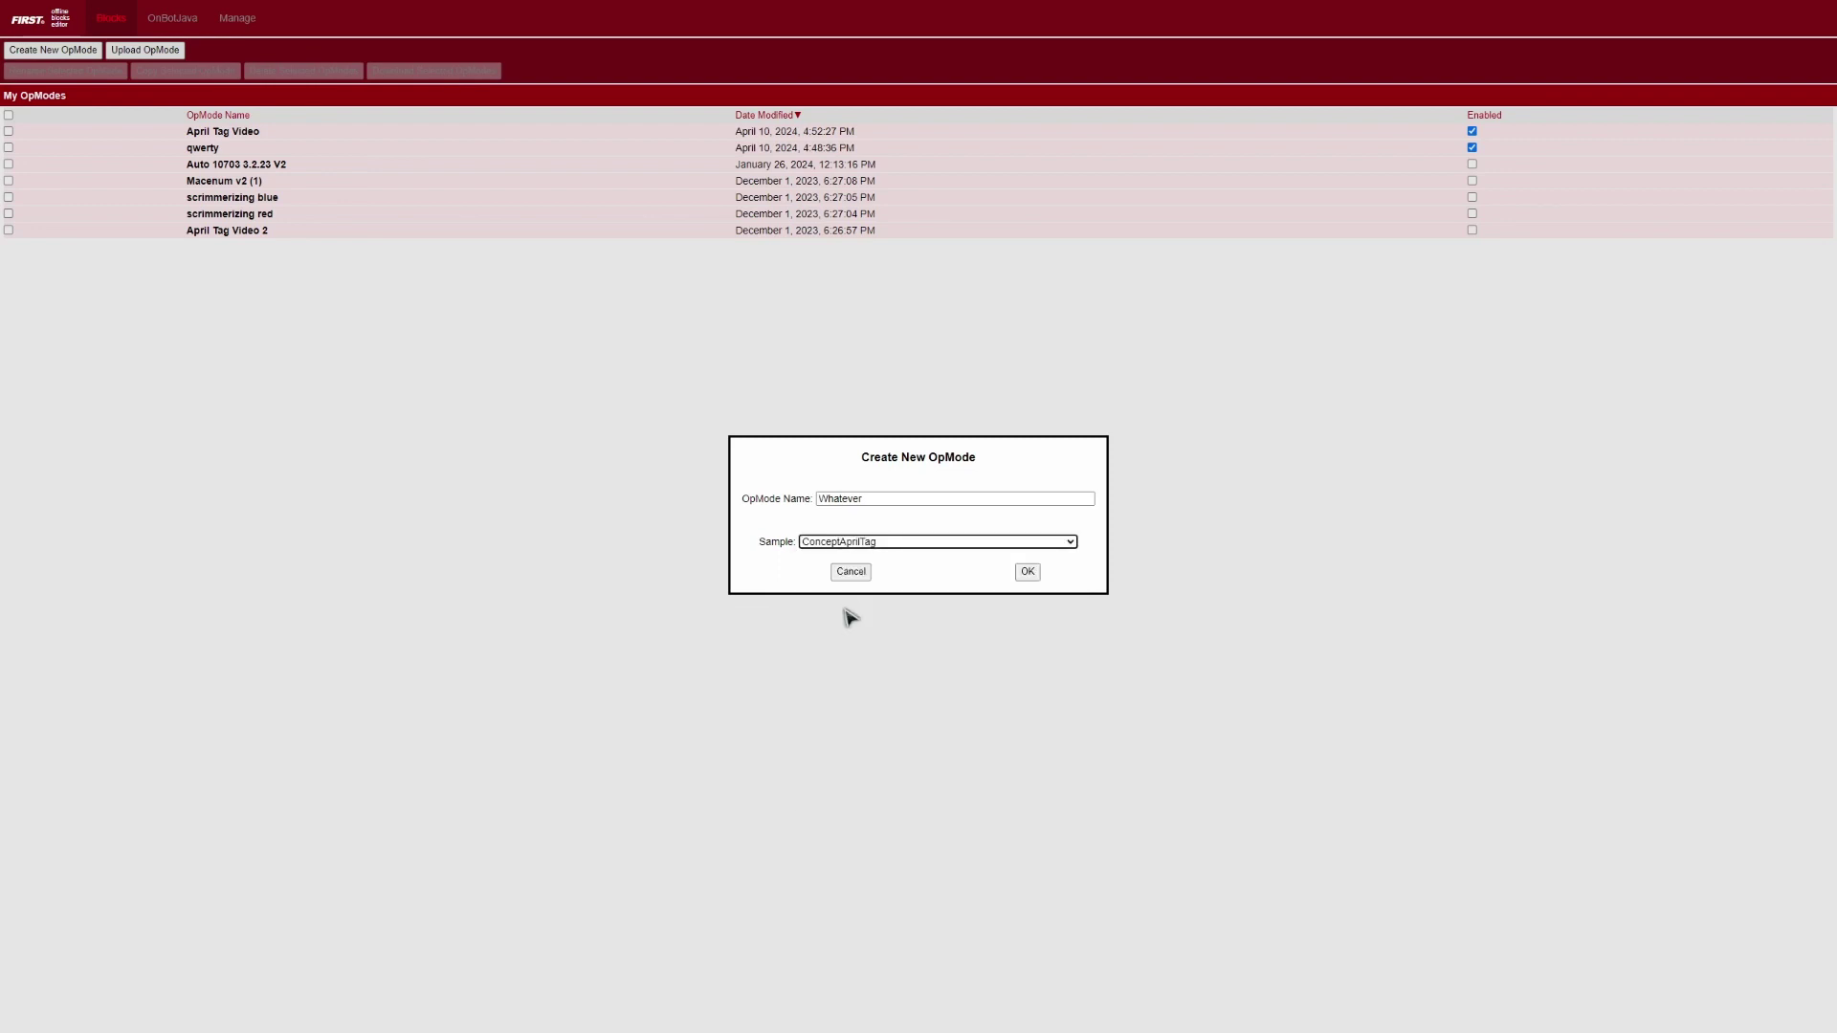
click(1028, 571)
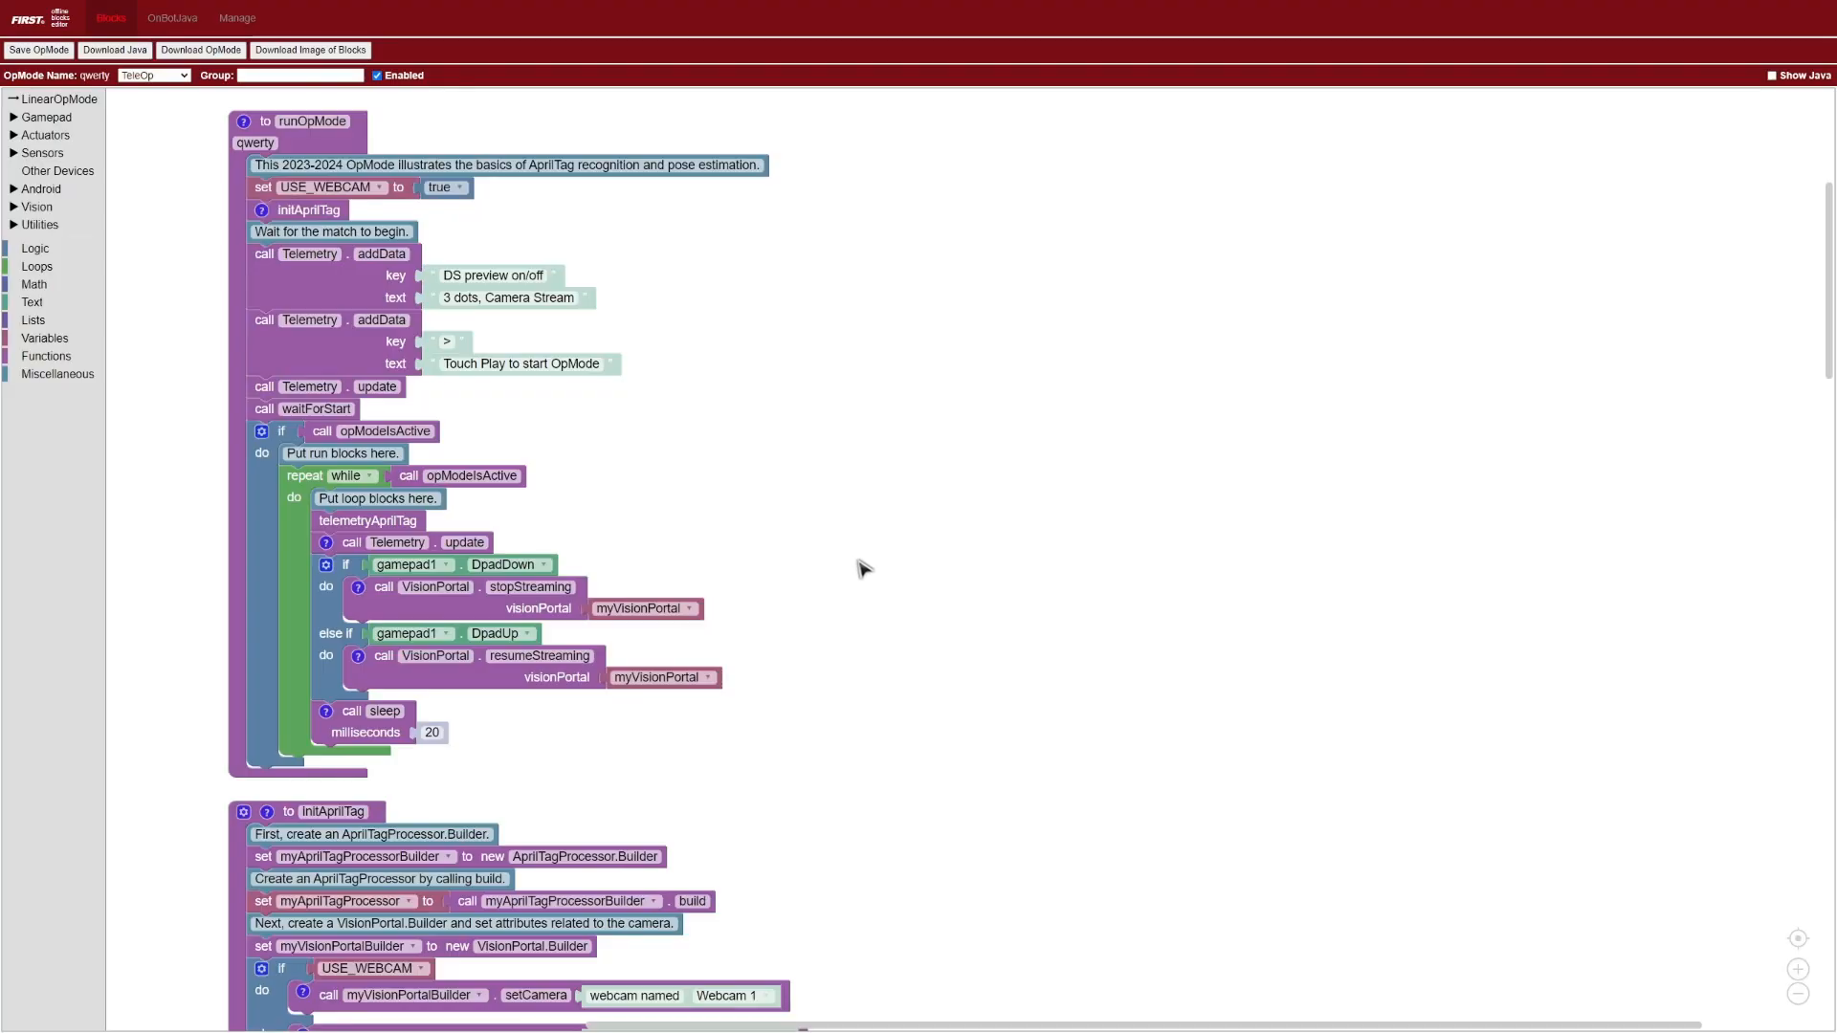
scroll(871, 602, down, 1)
scroll(878, 631, down, 1)
scroll(879, 632, down, 2)
scroll(890, 617, down, 2)
scroll(875, 560, down, 1)
scroll(875, 557, down, 1)
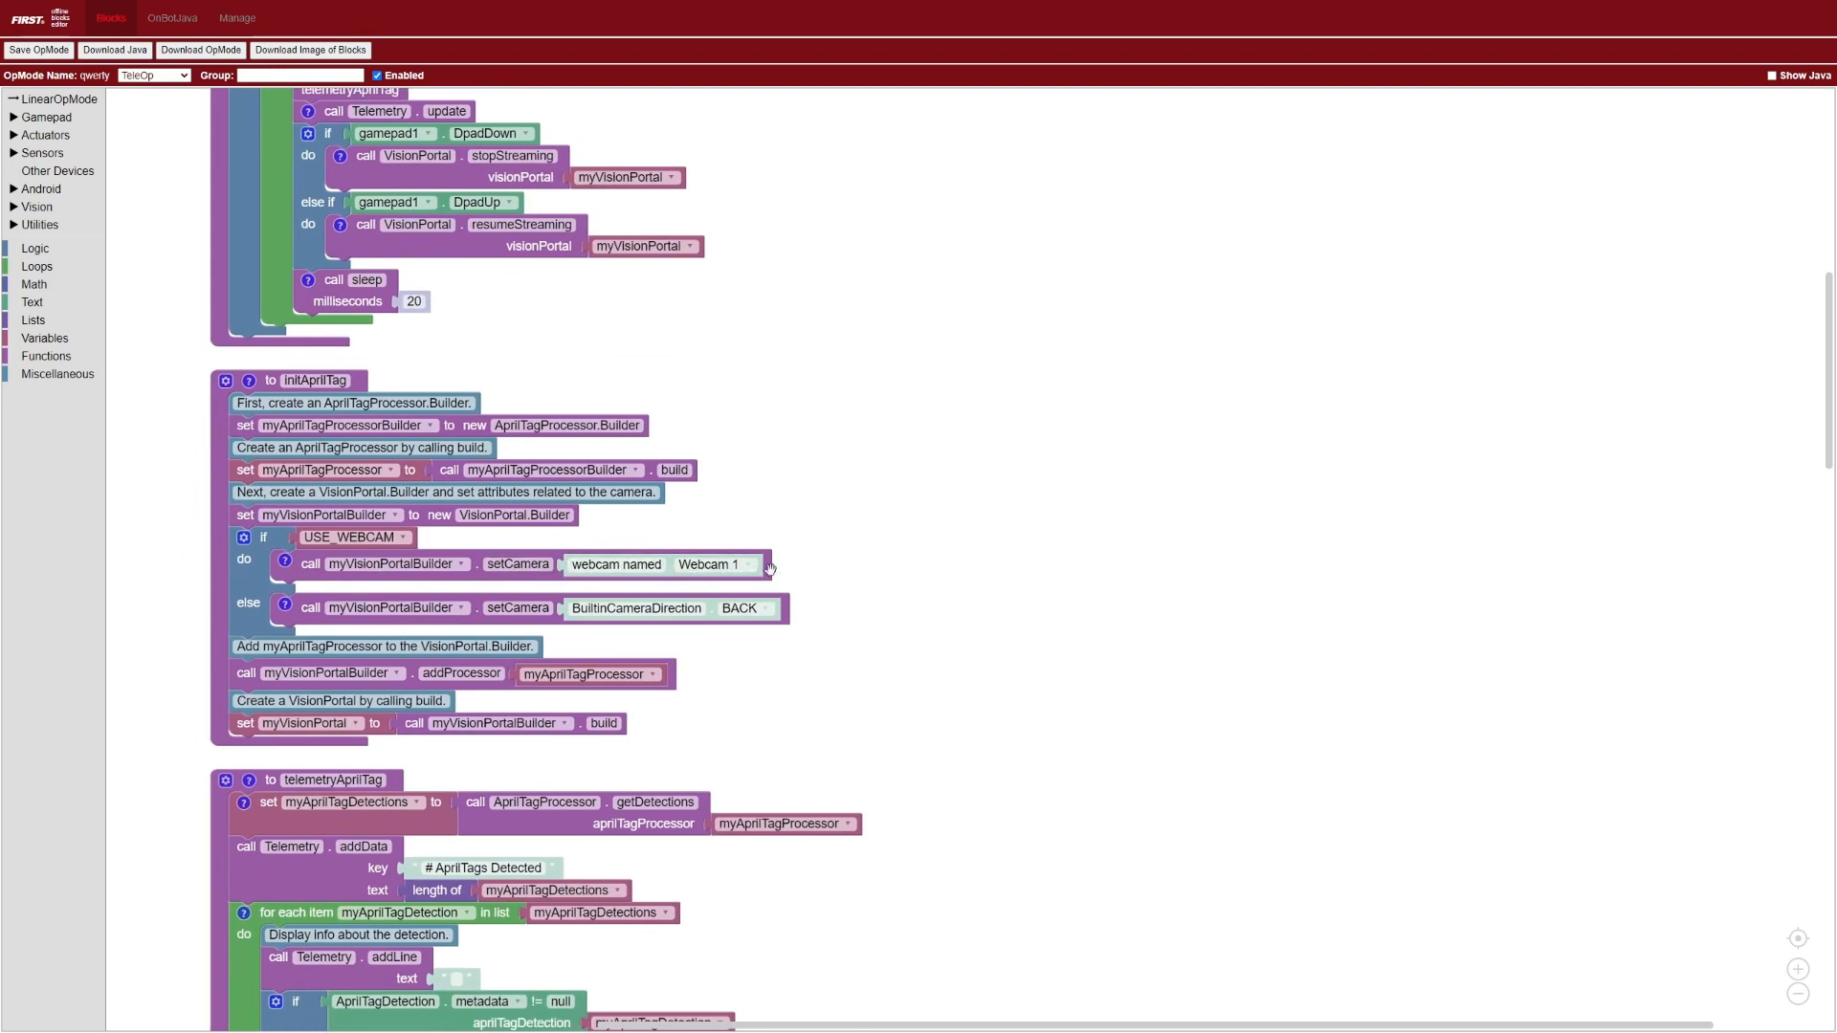
click(732, 567)
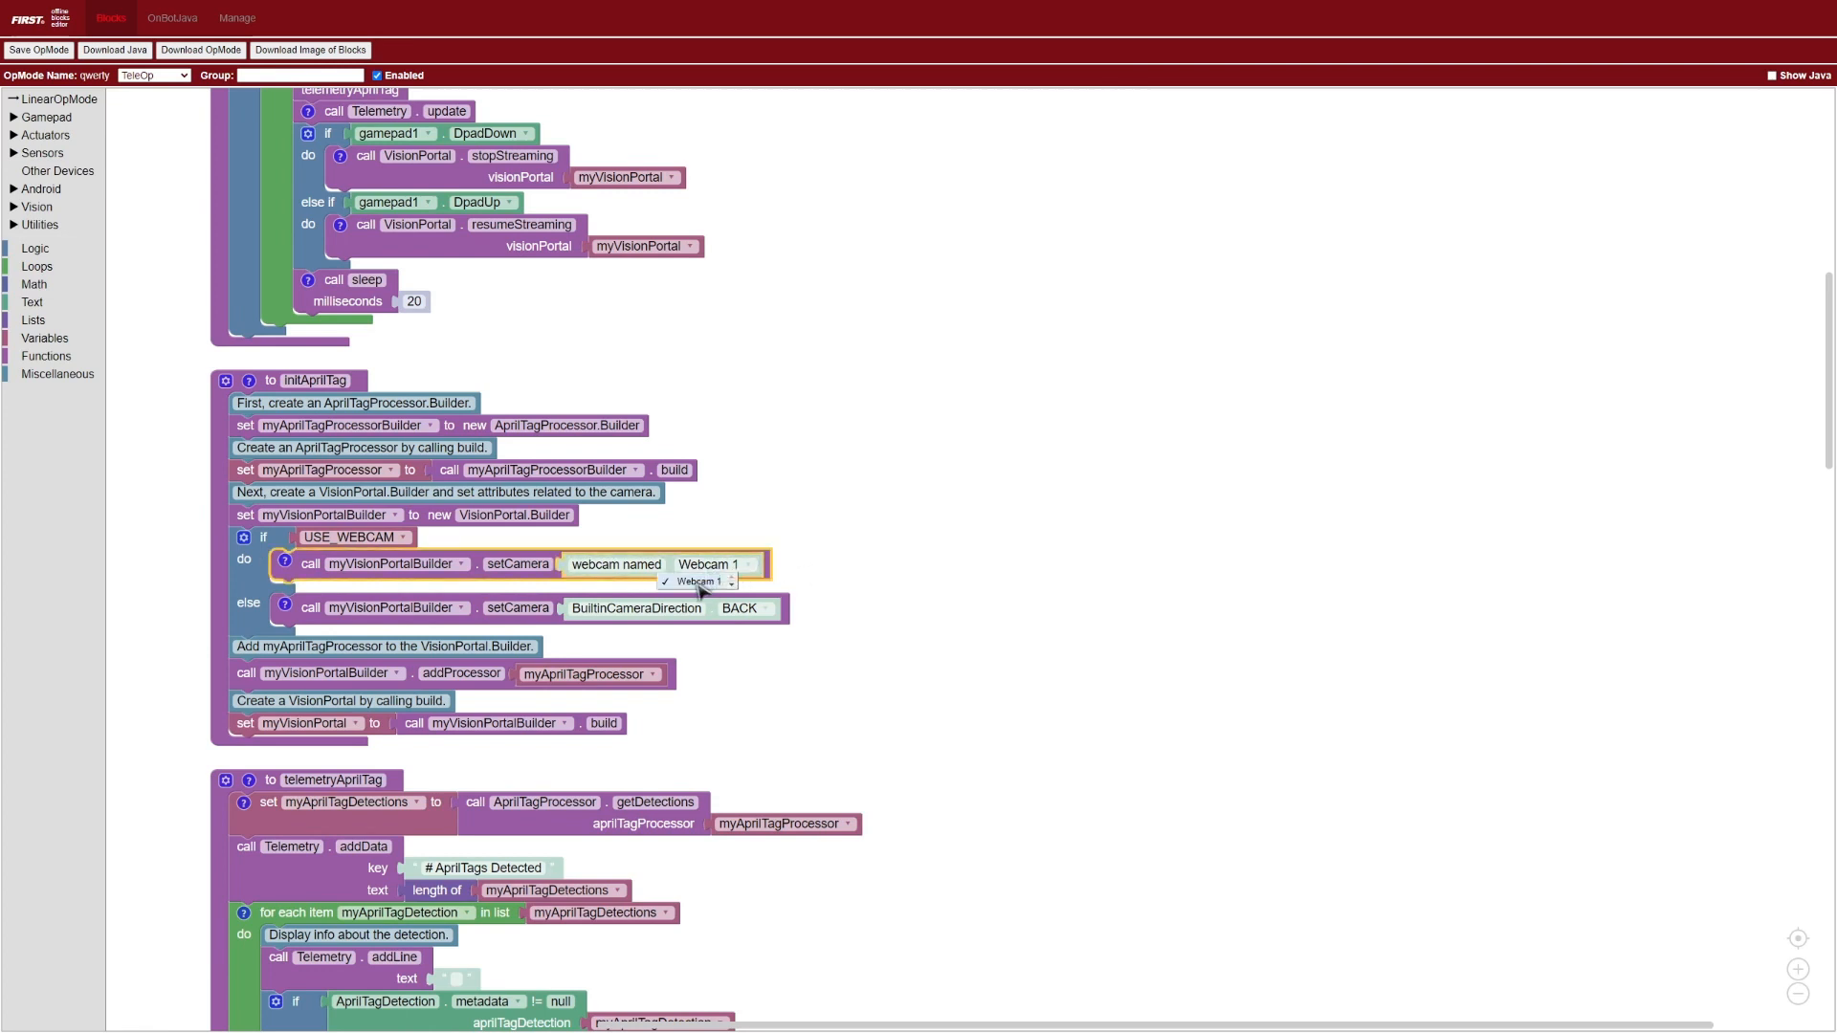
click(706, 582)
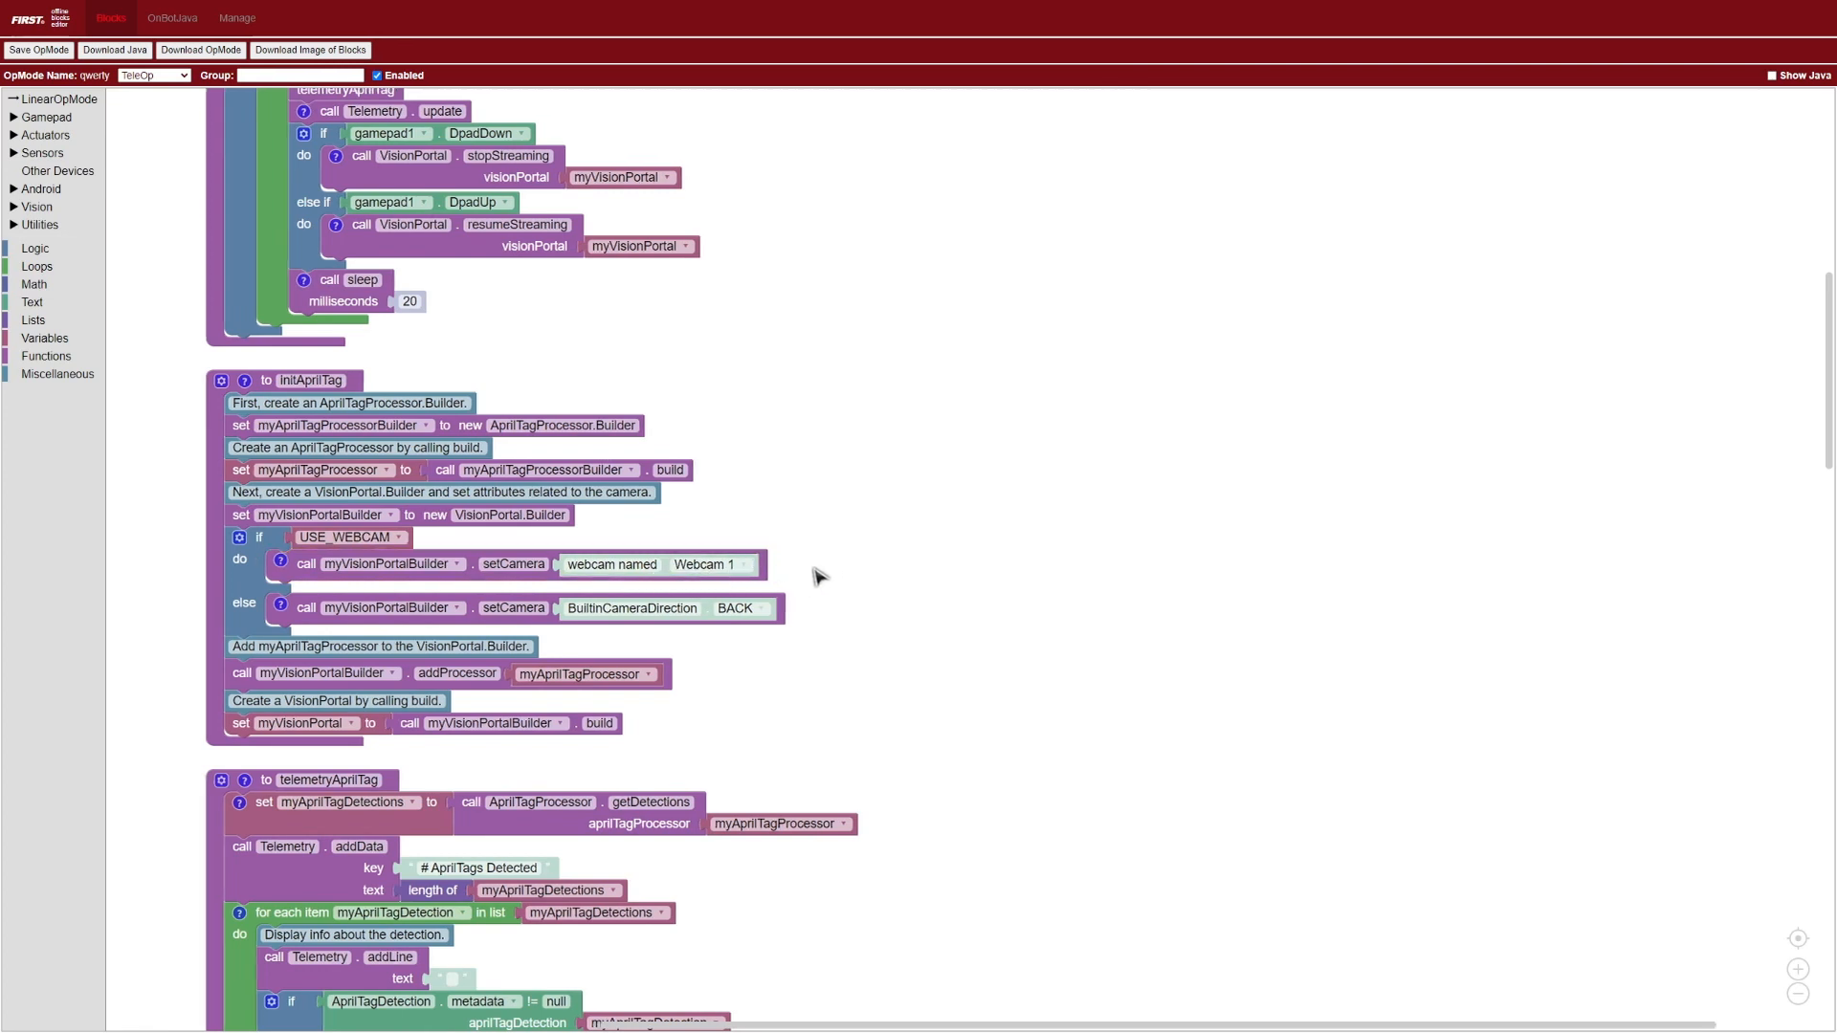
drag(821, 575, 835, 579)
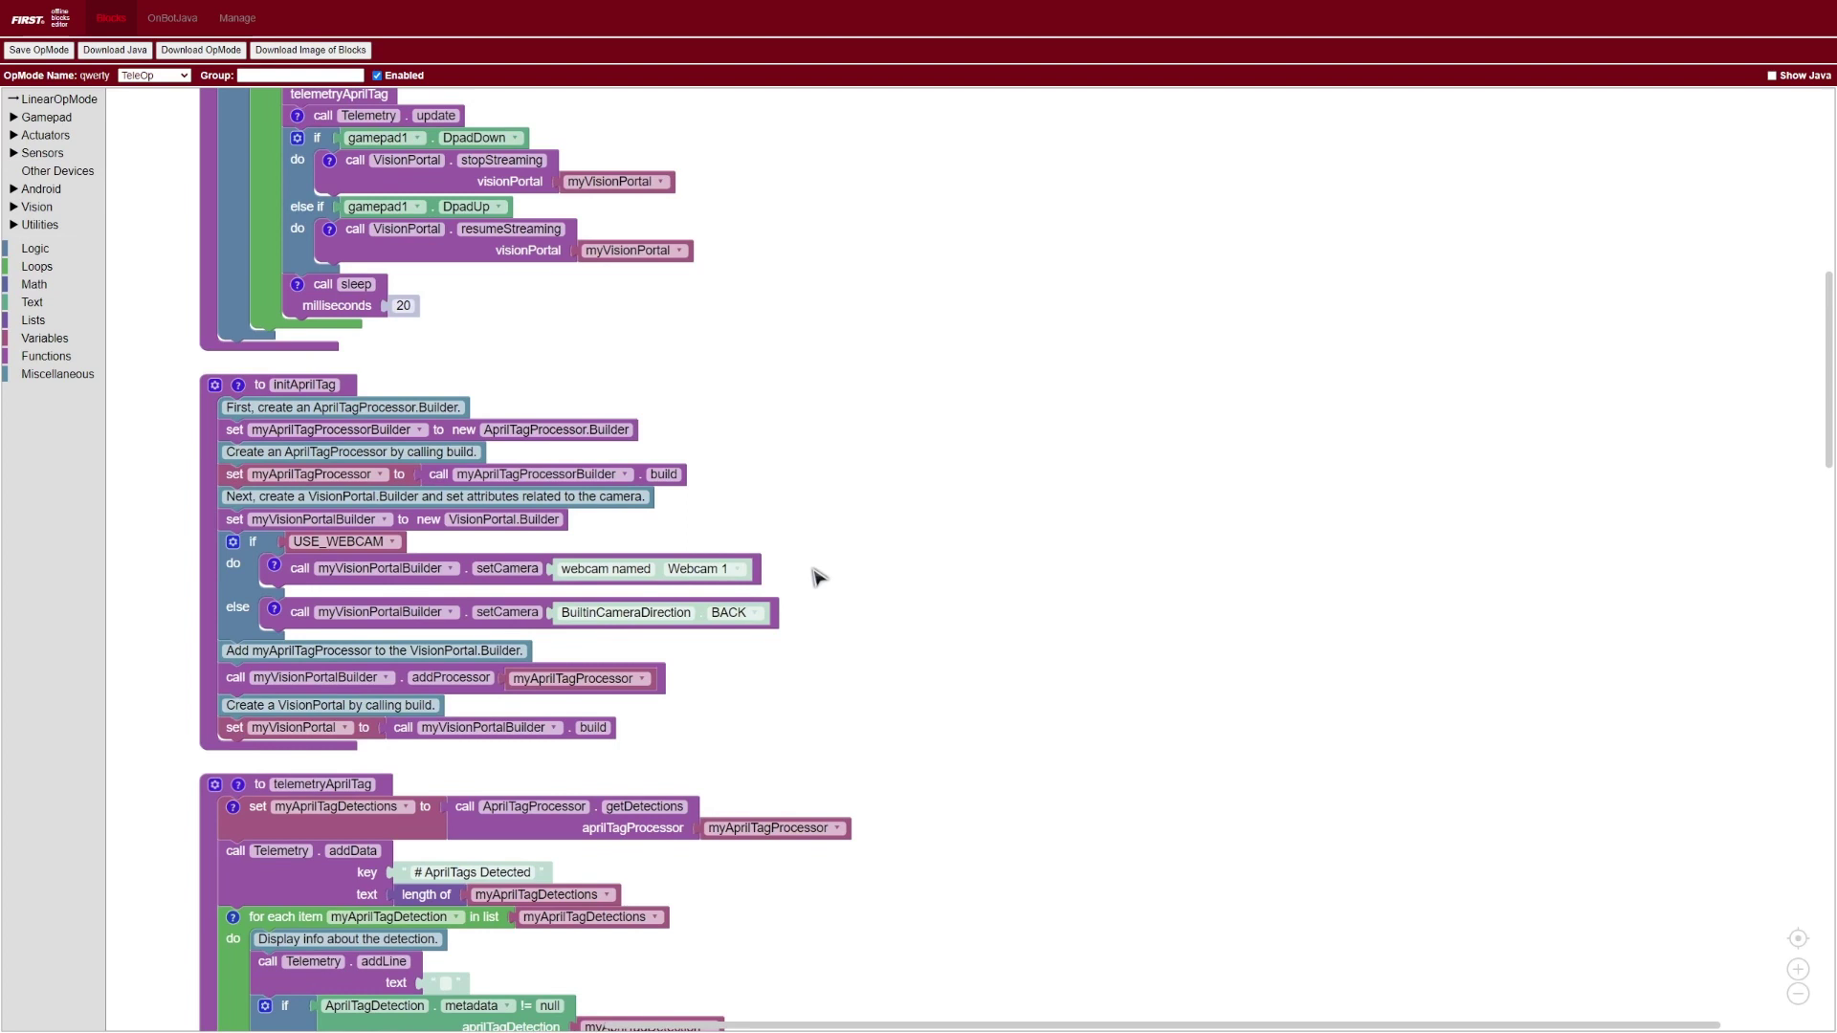
click(732, 570)
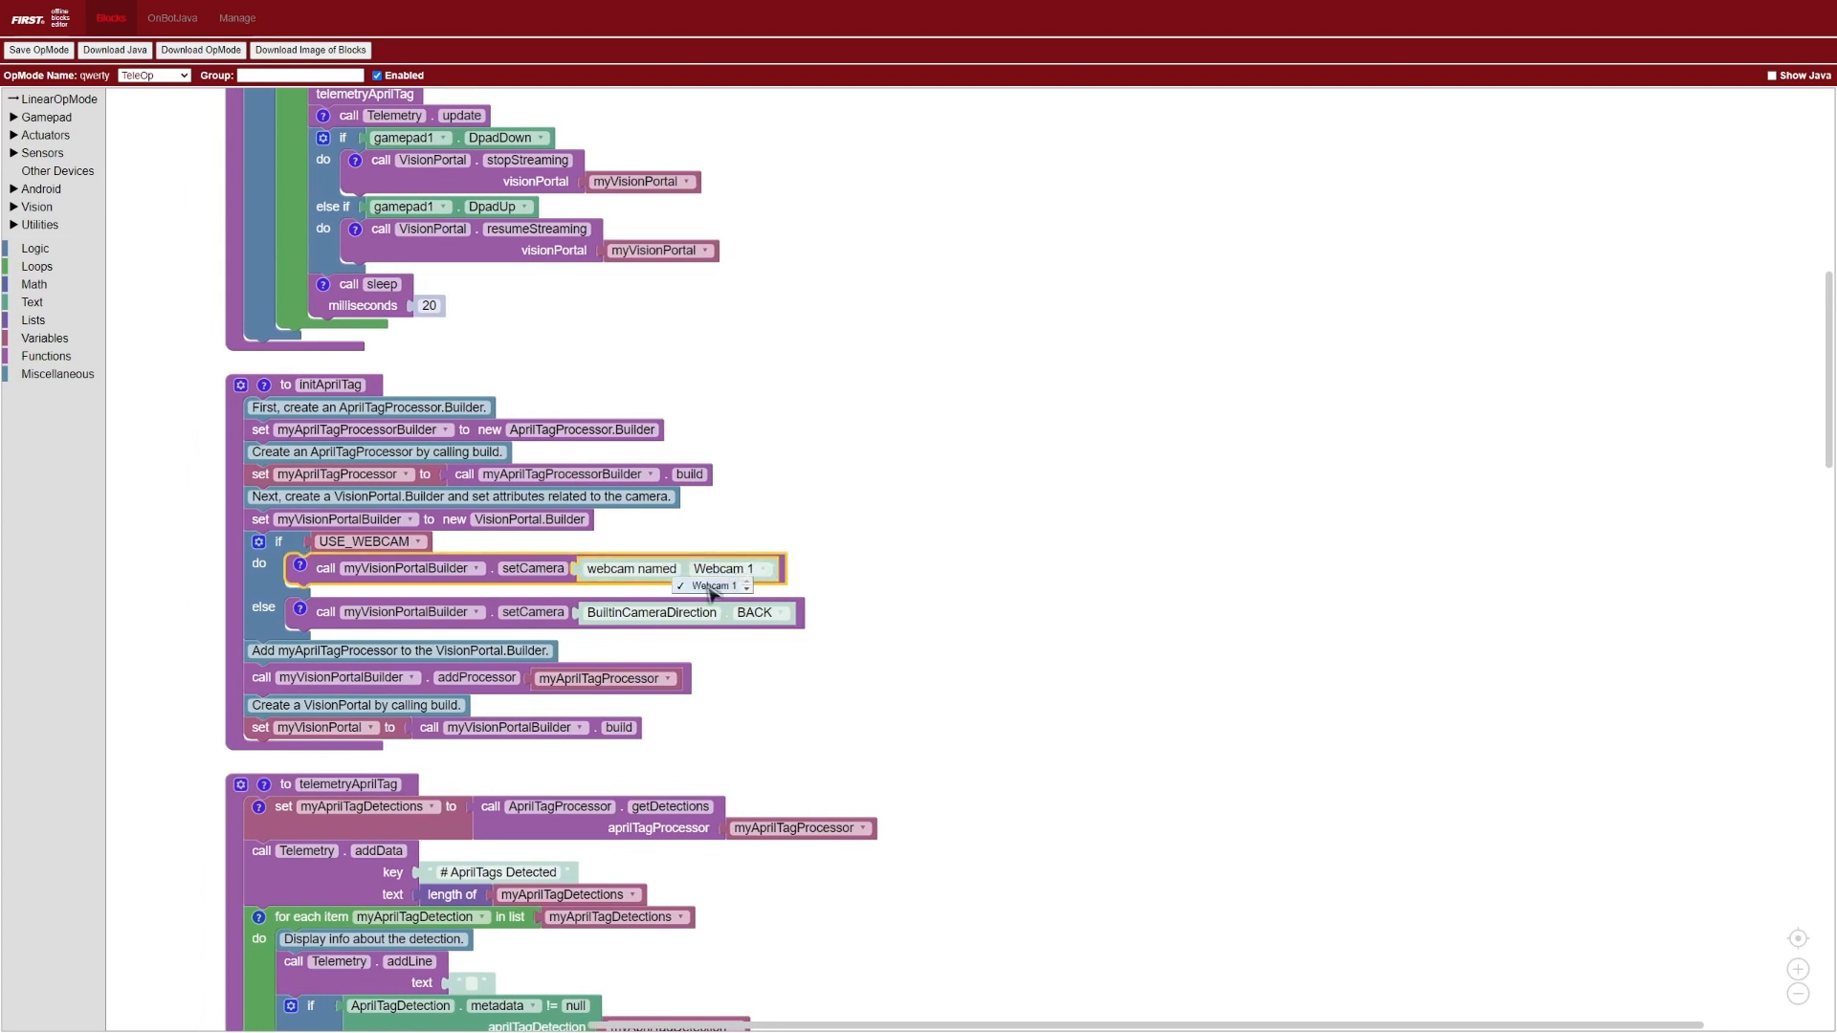
click(712, 589)
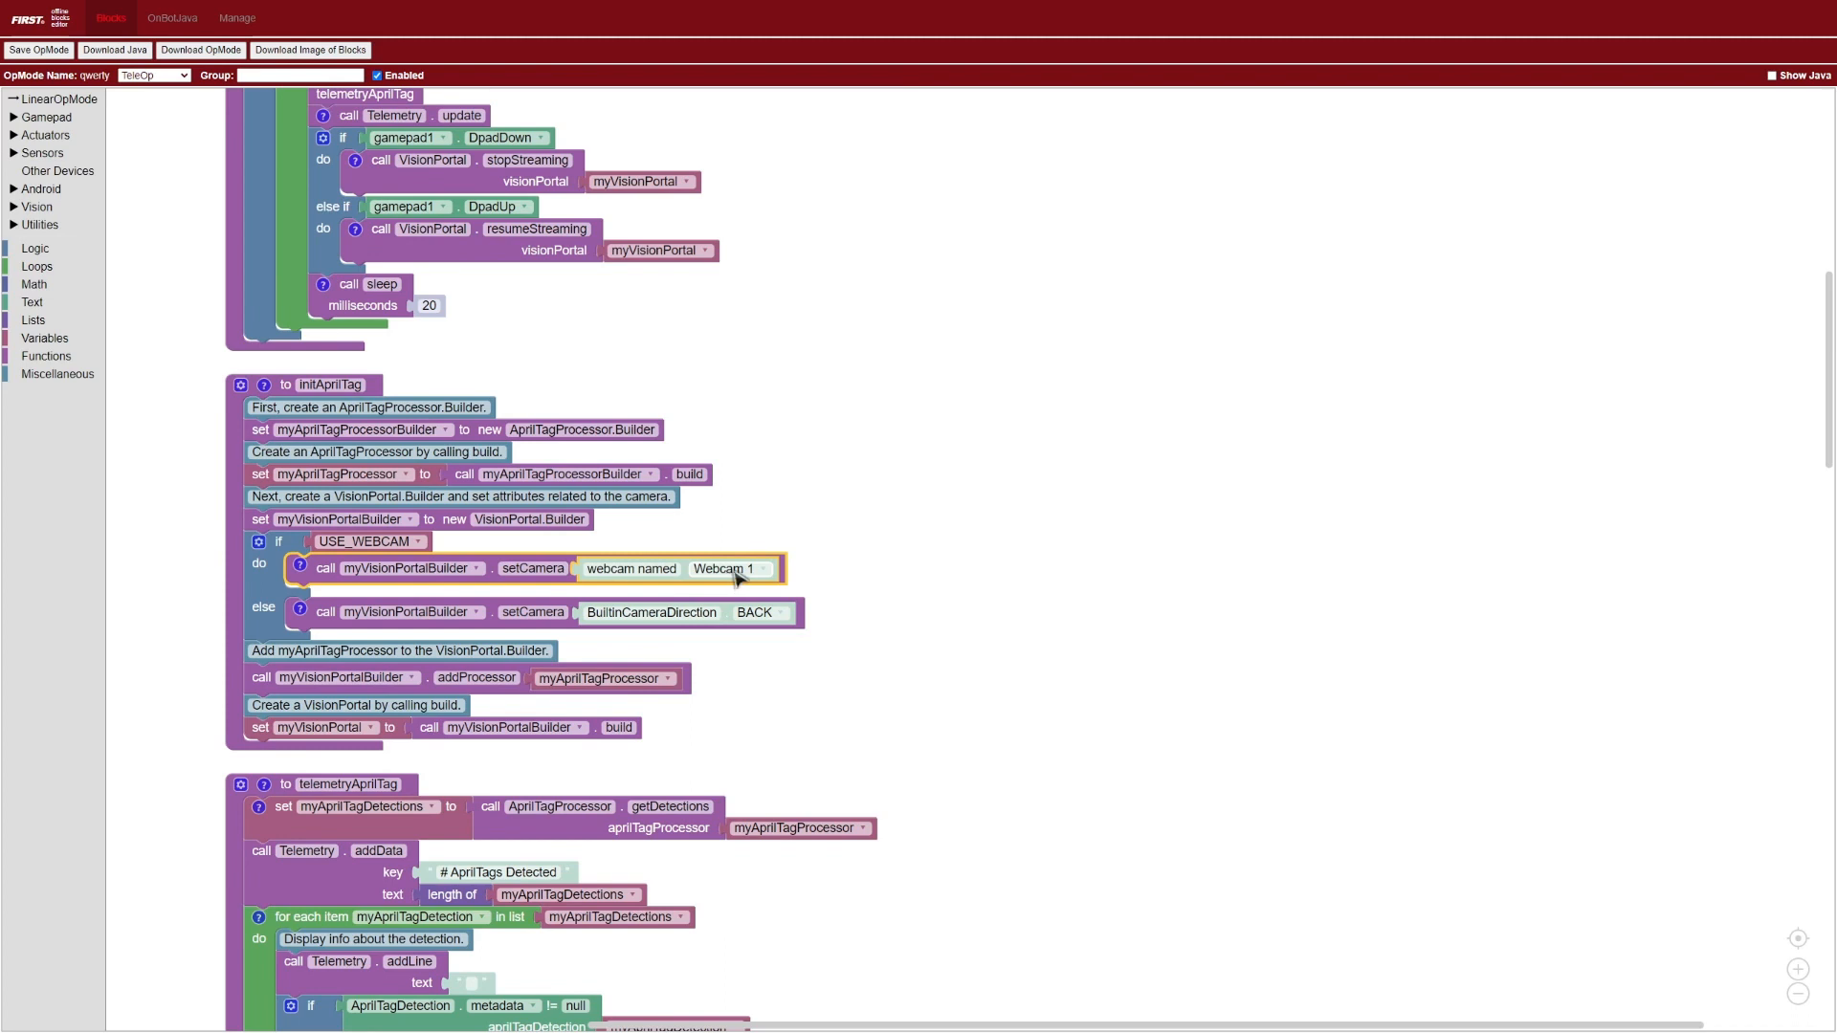
click(750, 574)
click(811, 587)
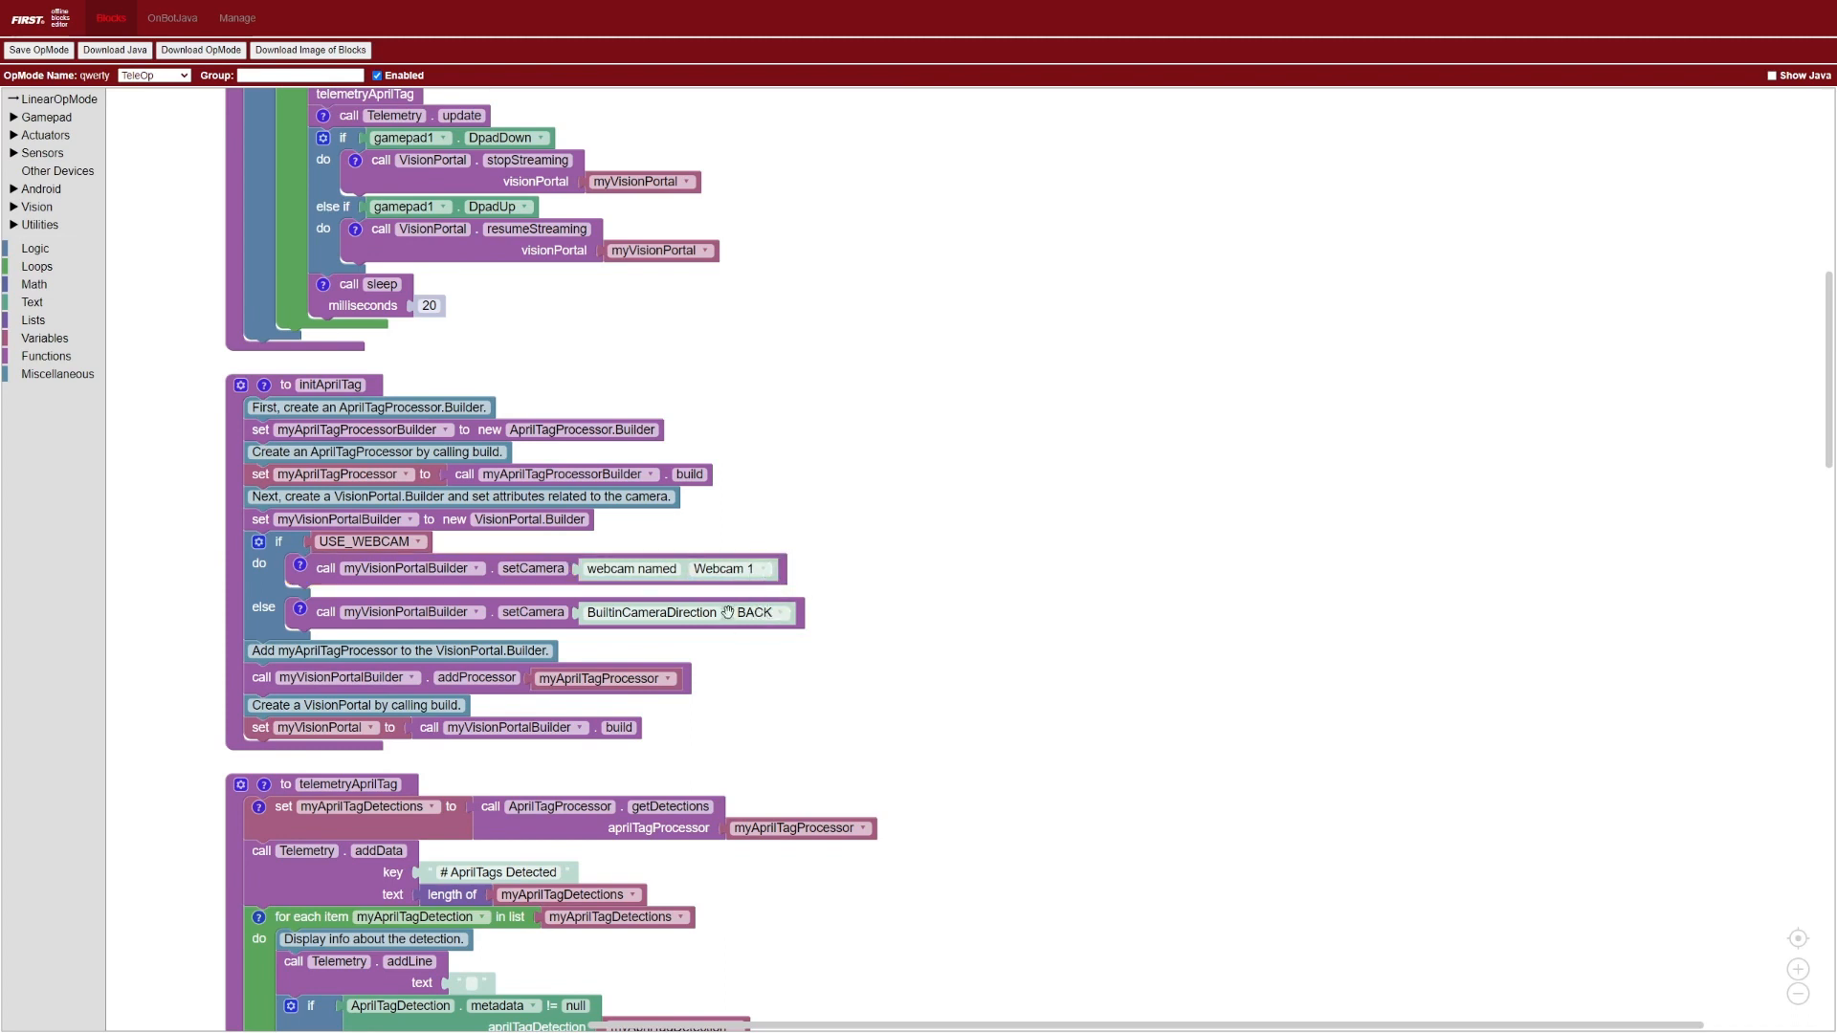
click(755, 613)
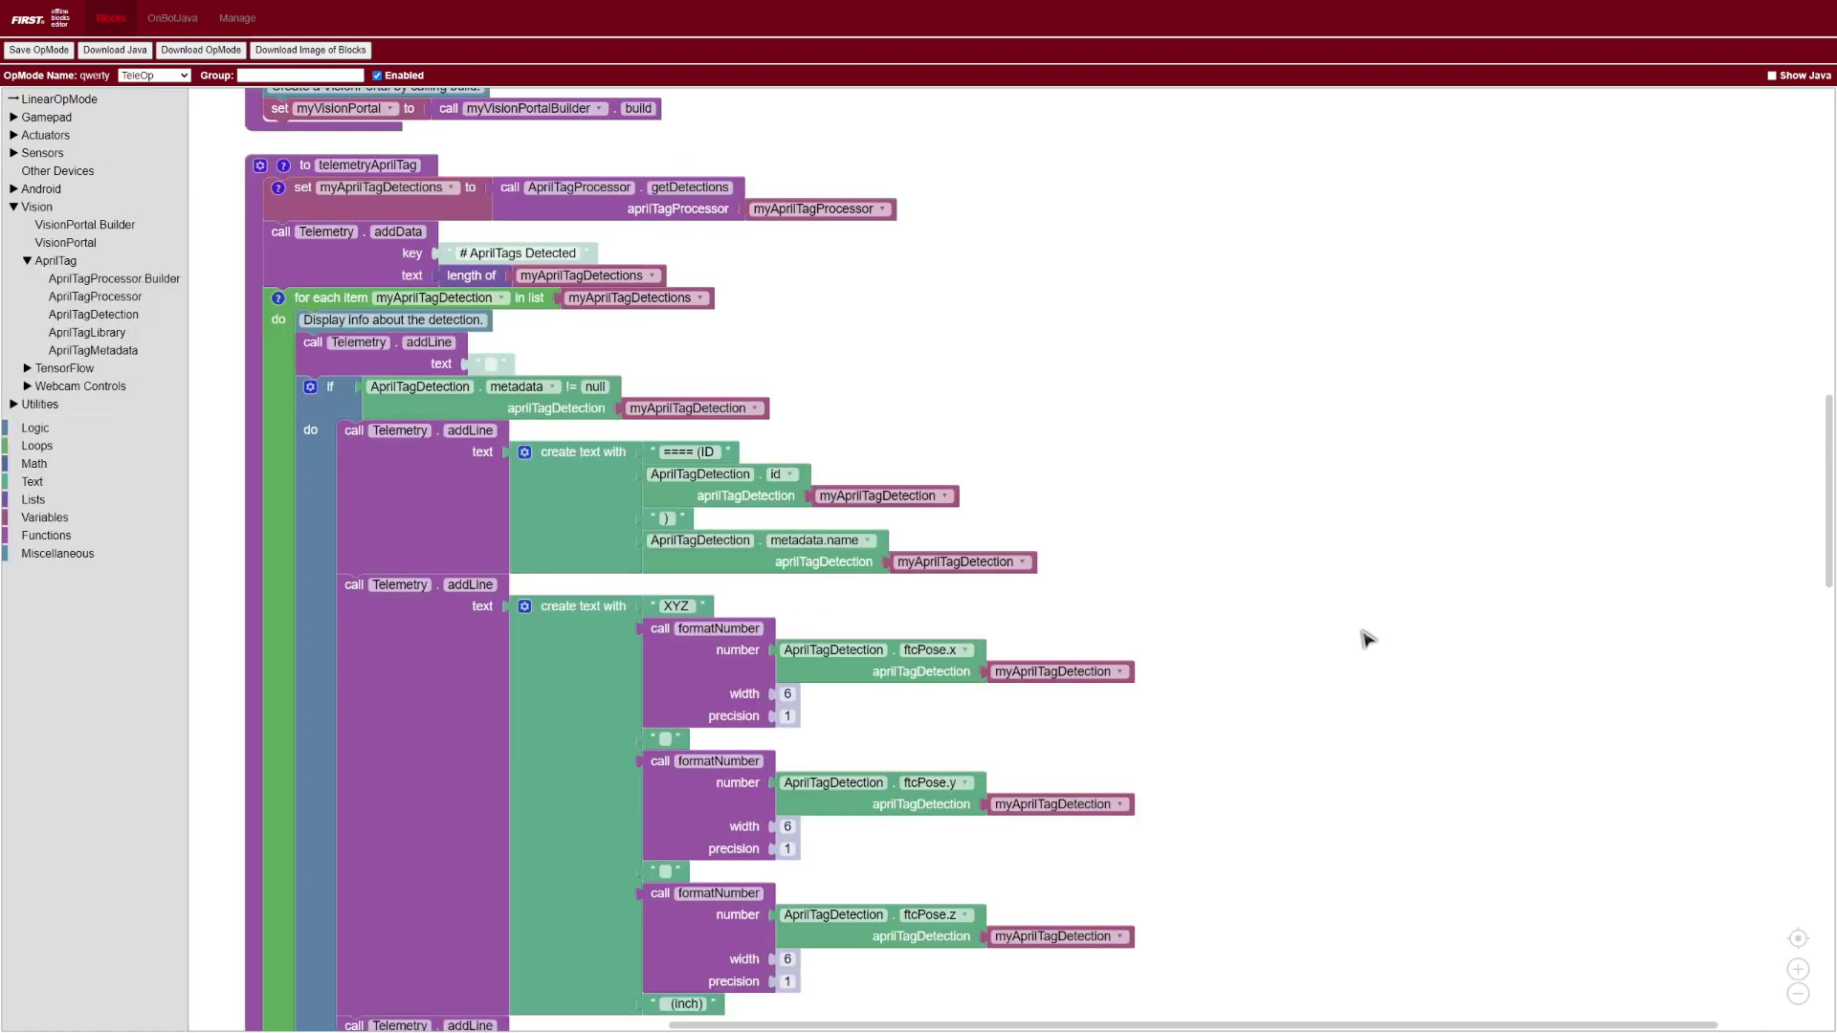
drag(1367, 639, 1350, 582)
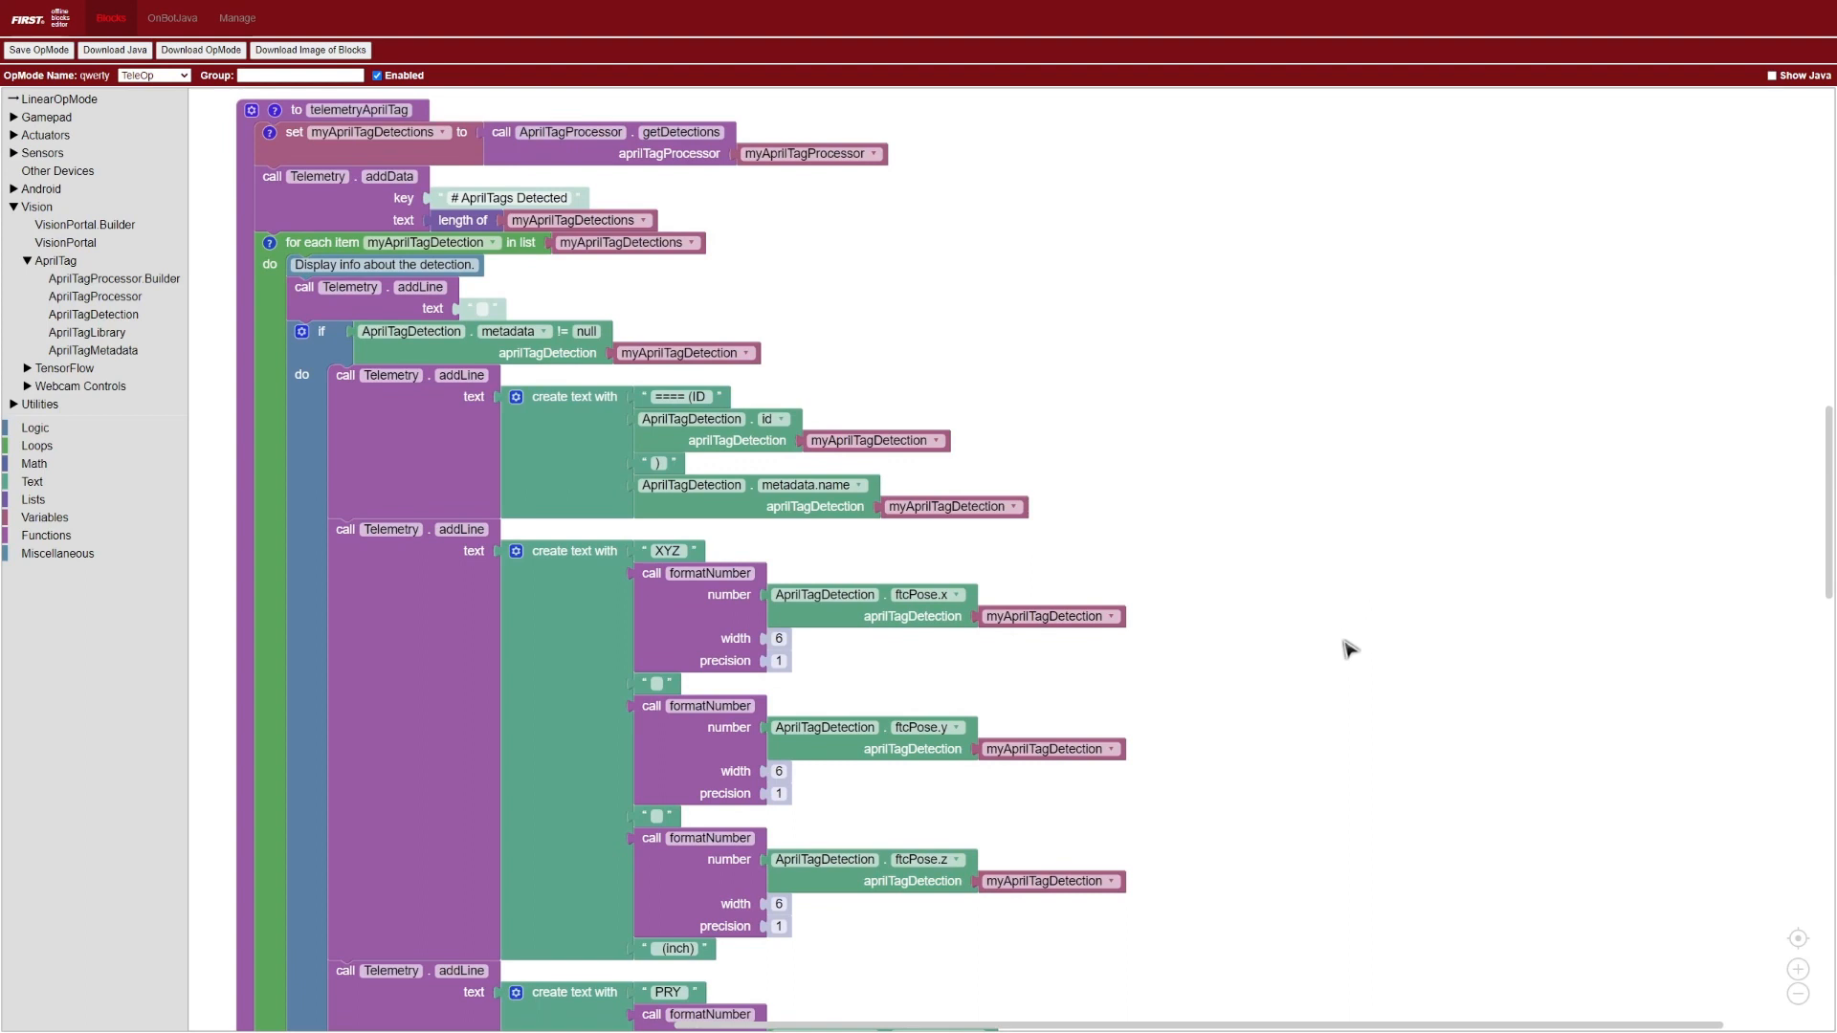
drag(1349, 650, 1328, 563)
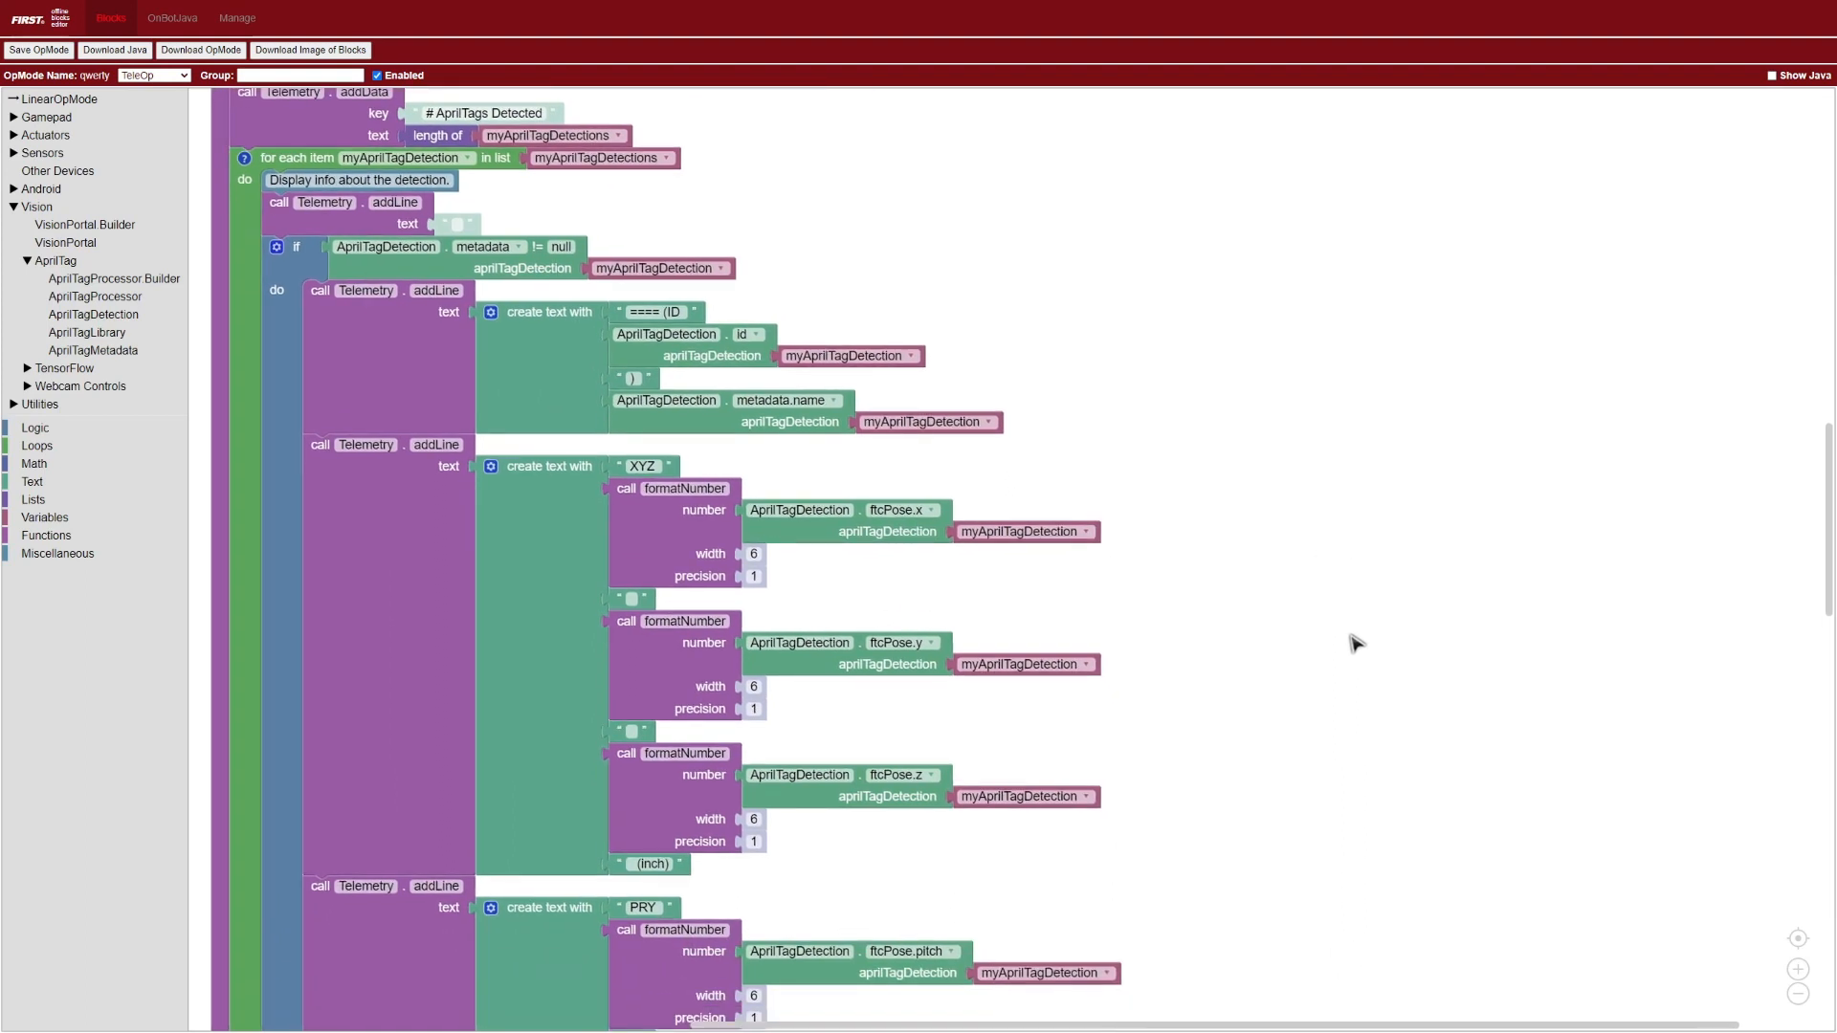
drag(1360, 653, 1349, 532)
drag(1385, 617, 1375, 518)
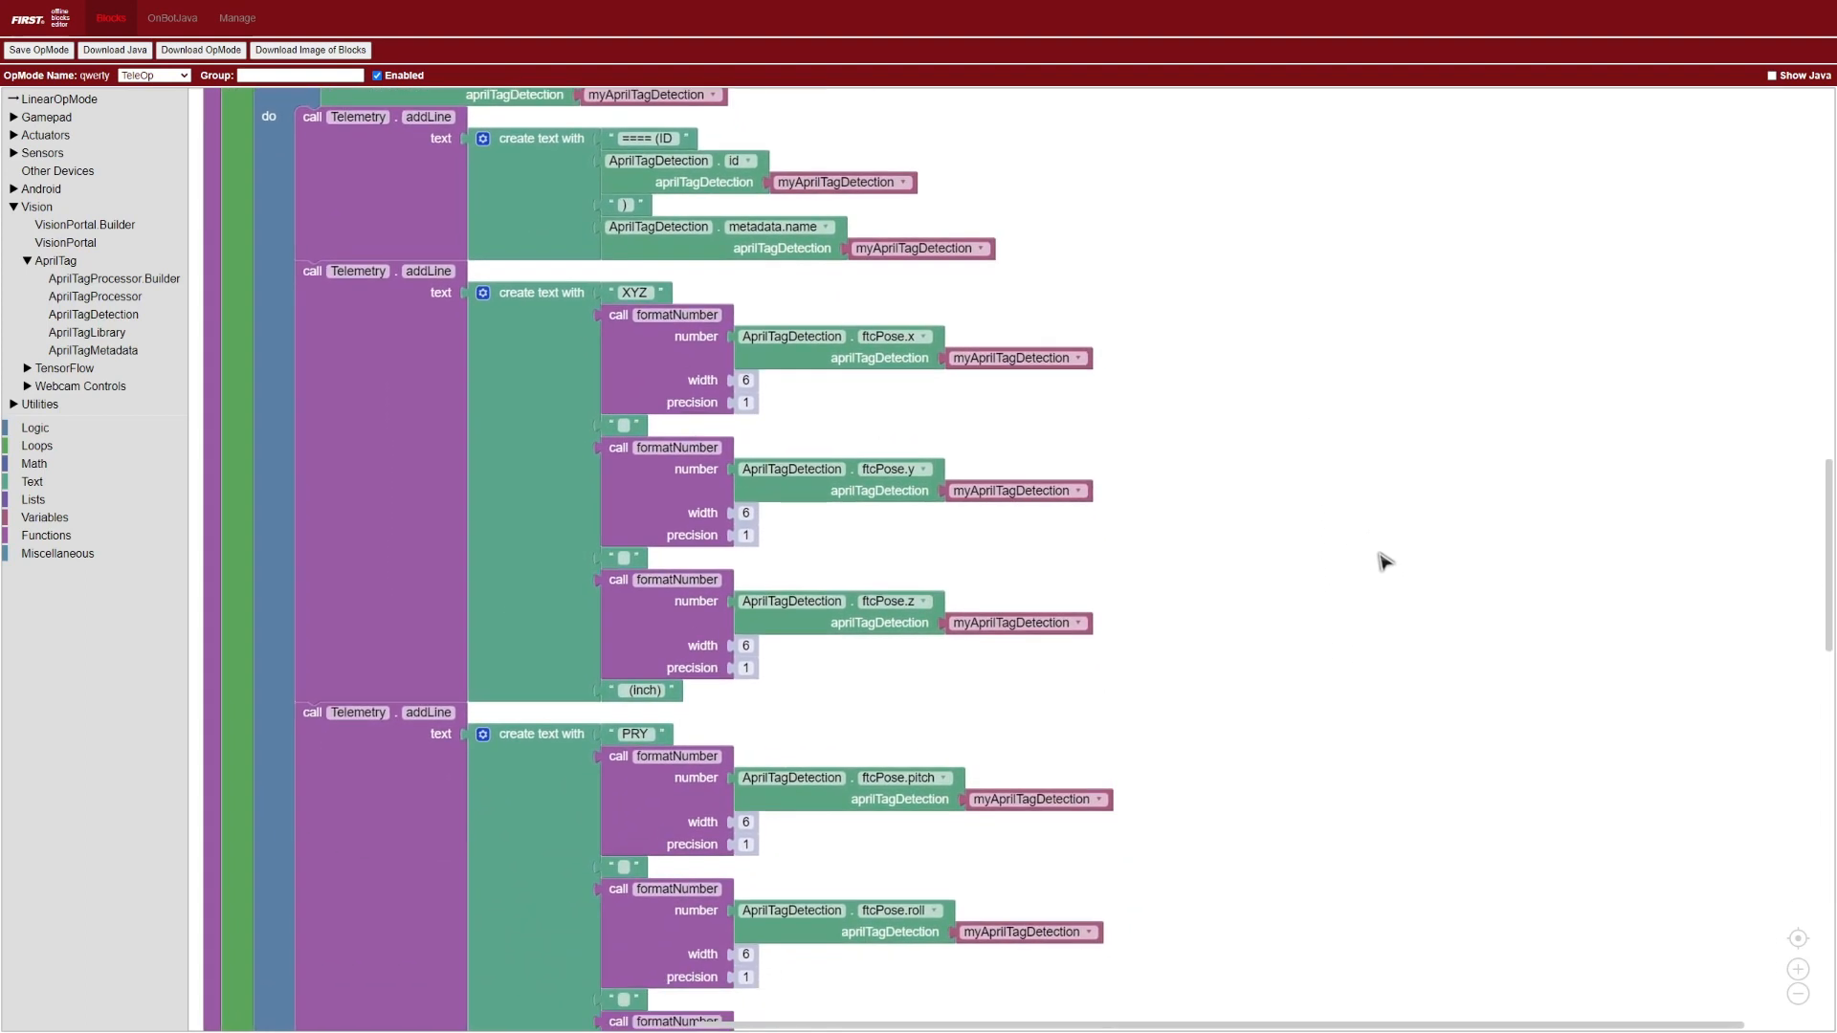
scroll(1385, 531, down, 1)
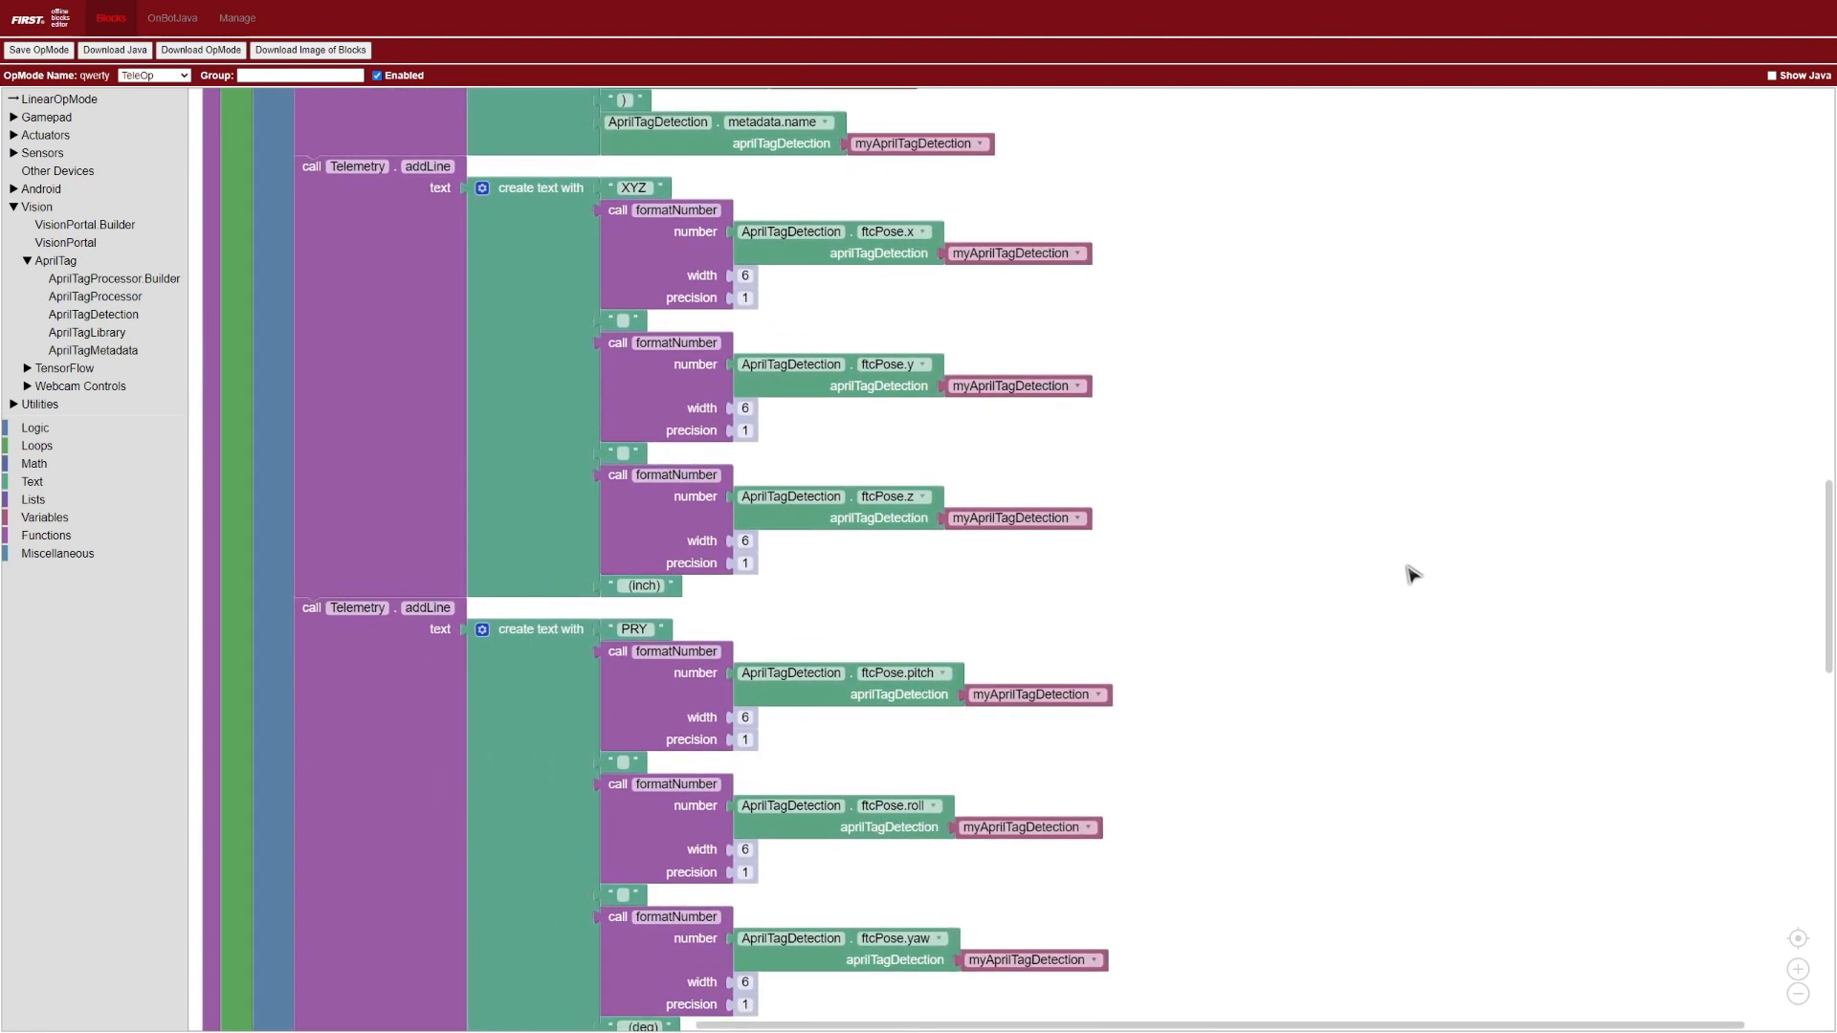
scroll(1420, 581, down, 1)
scroll(1421, 579, up, 2)
scroll(1393, 488, up, 1)
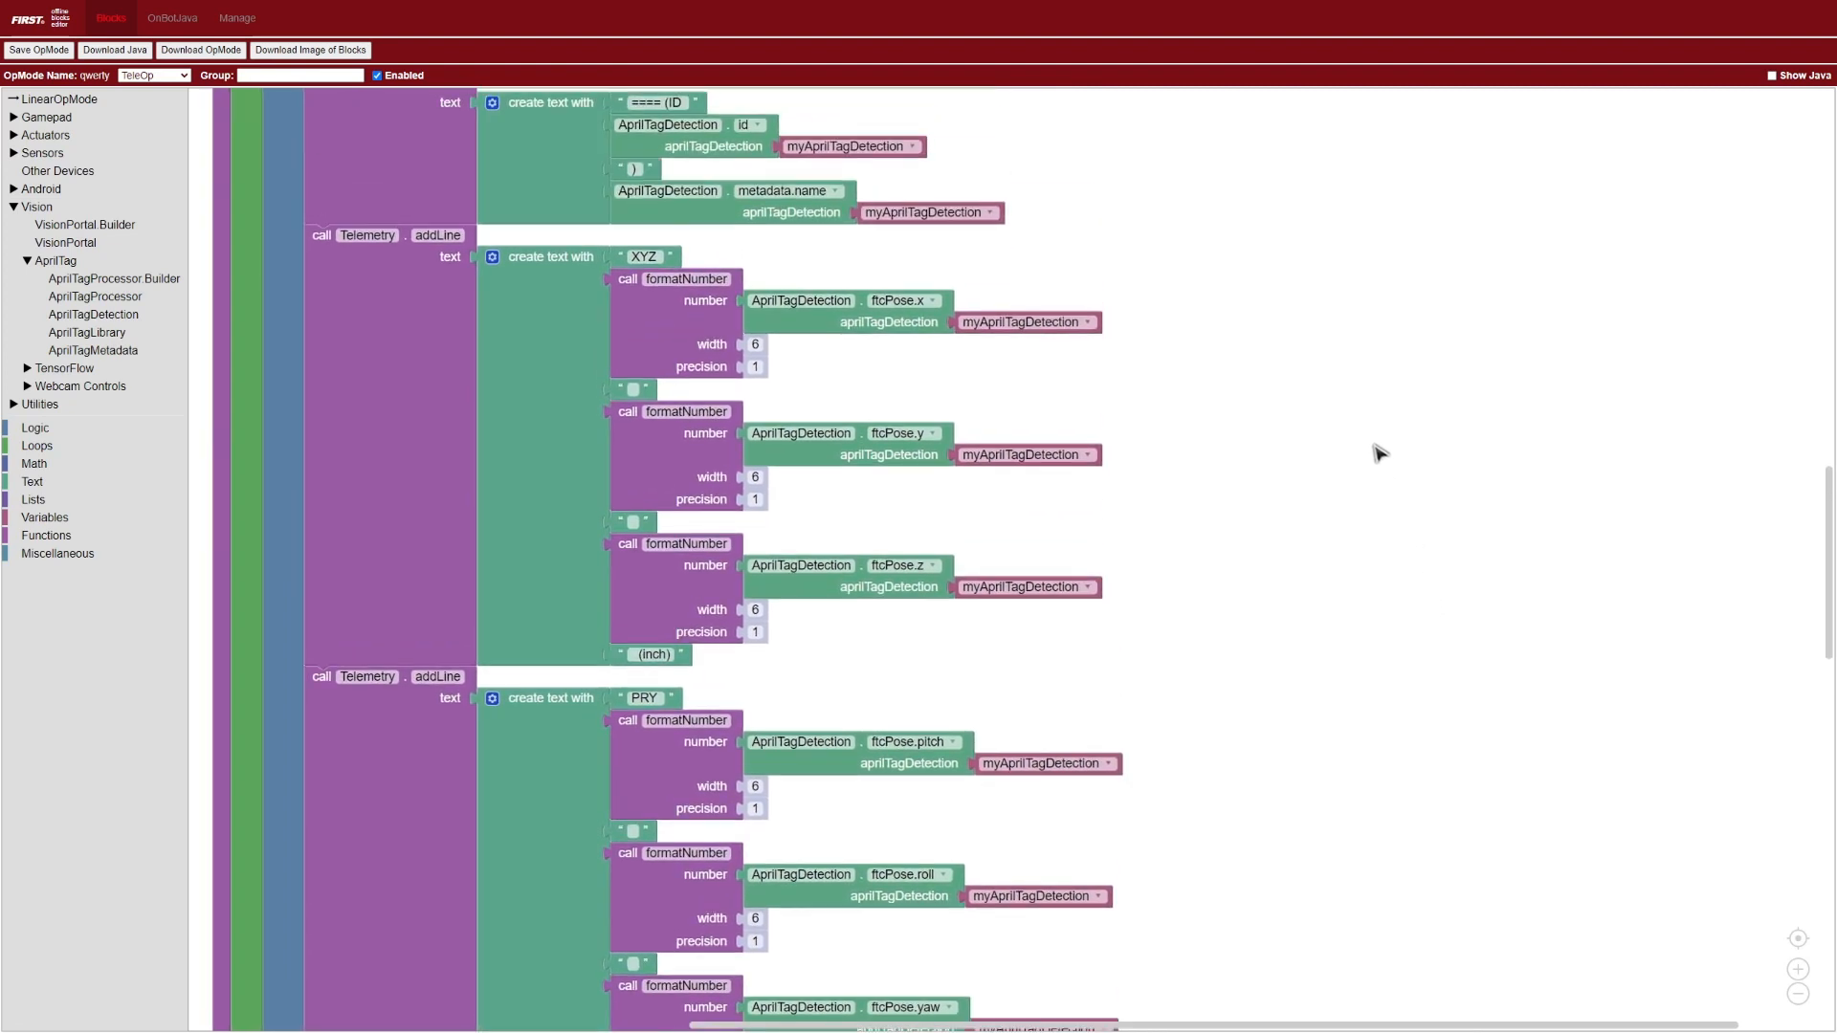
scroll(1379, 467, up, 1)
scroll(1367, 460, up, 1)
scroll(1371, 481, up, 1)
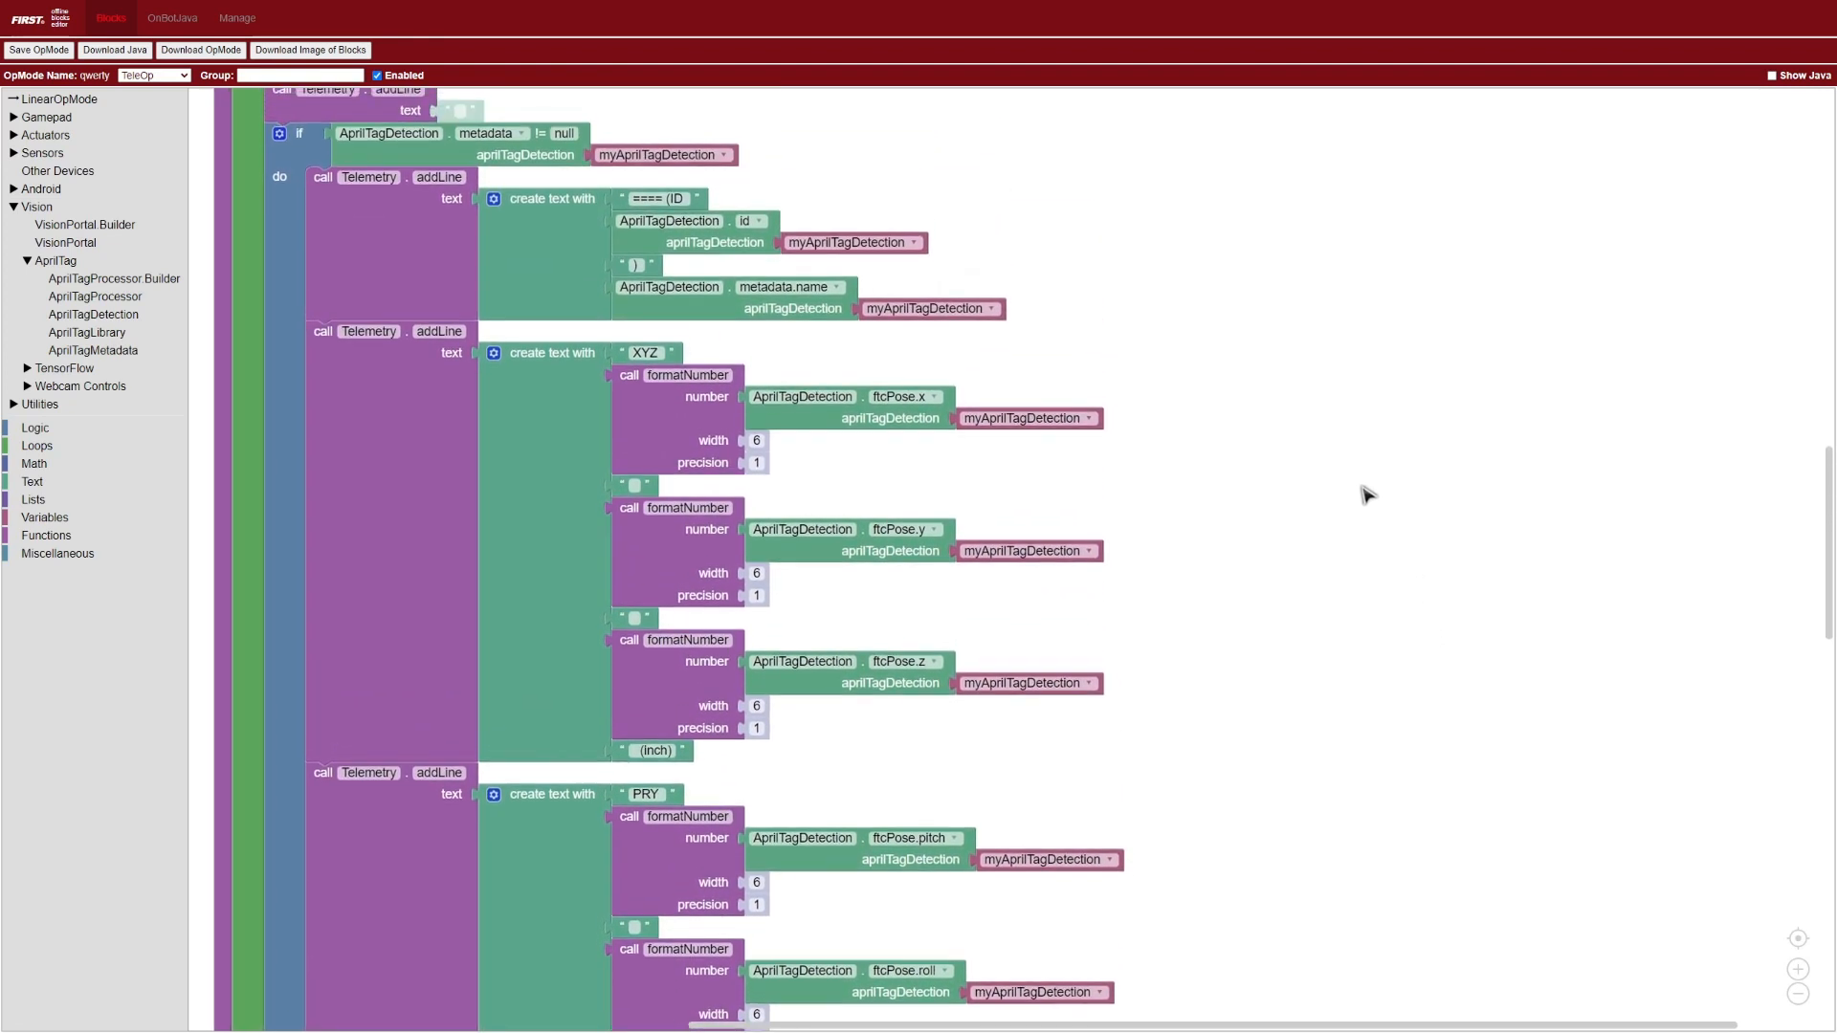
scroll(1373, 486, up, 3)
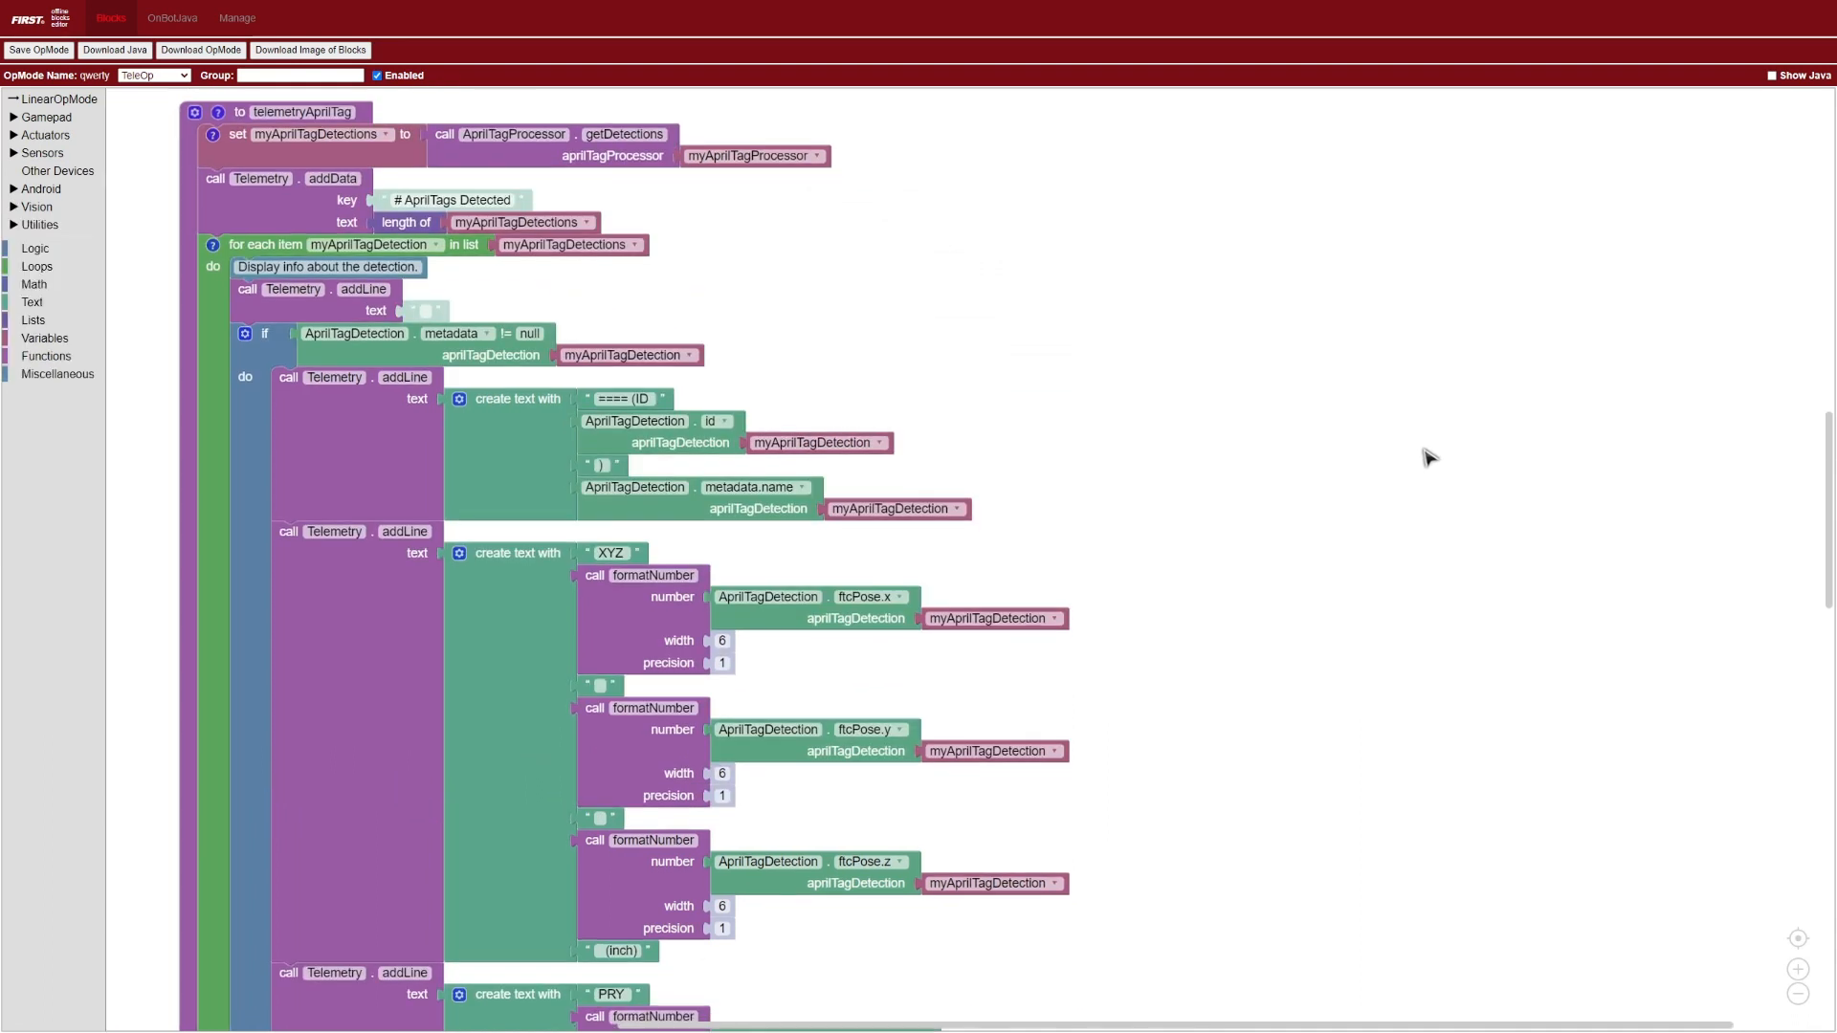
scroll(1426, 457, down, 1)
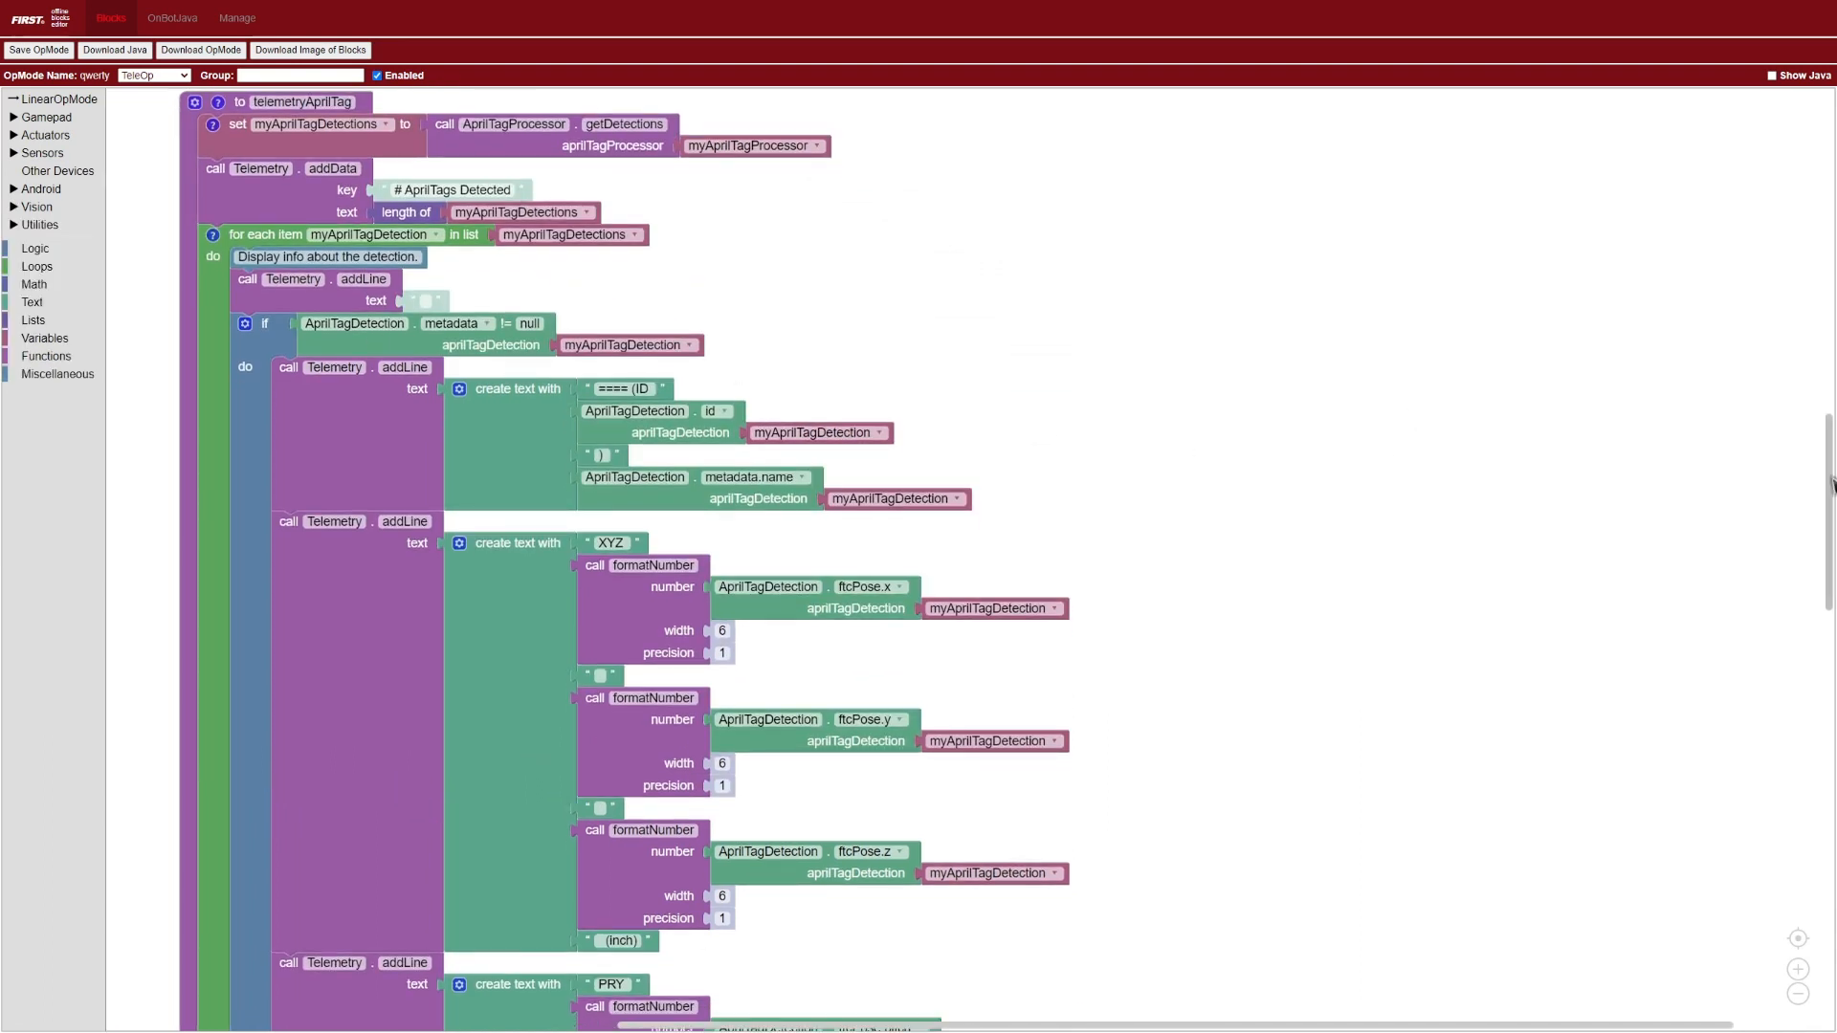
drag(1830, 457, 1830, 833)
scroll(1579, 647, up, 2)
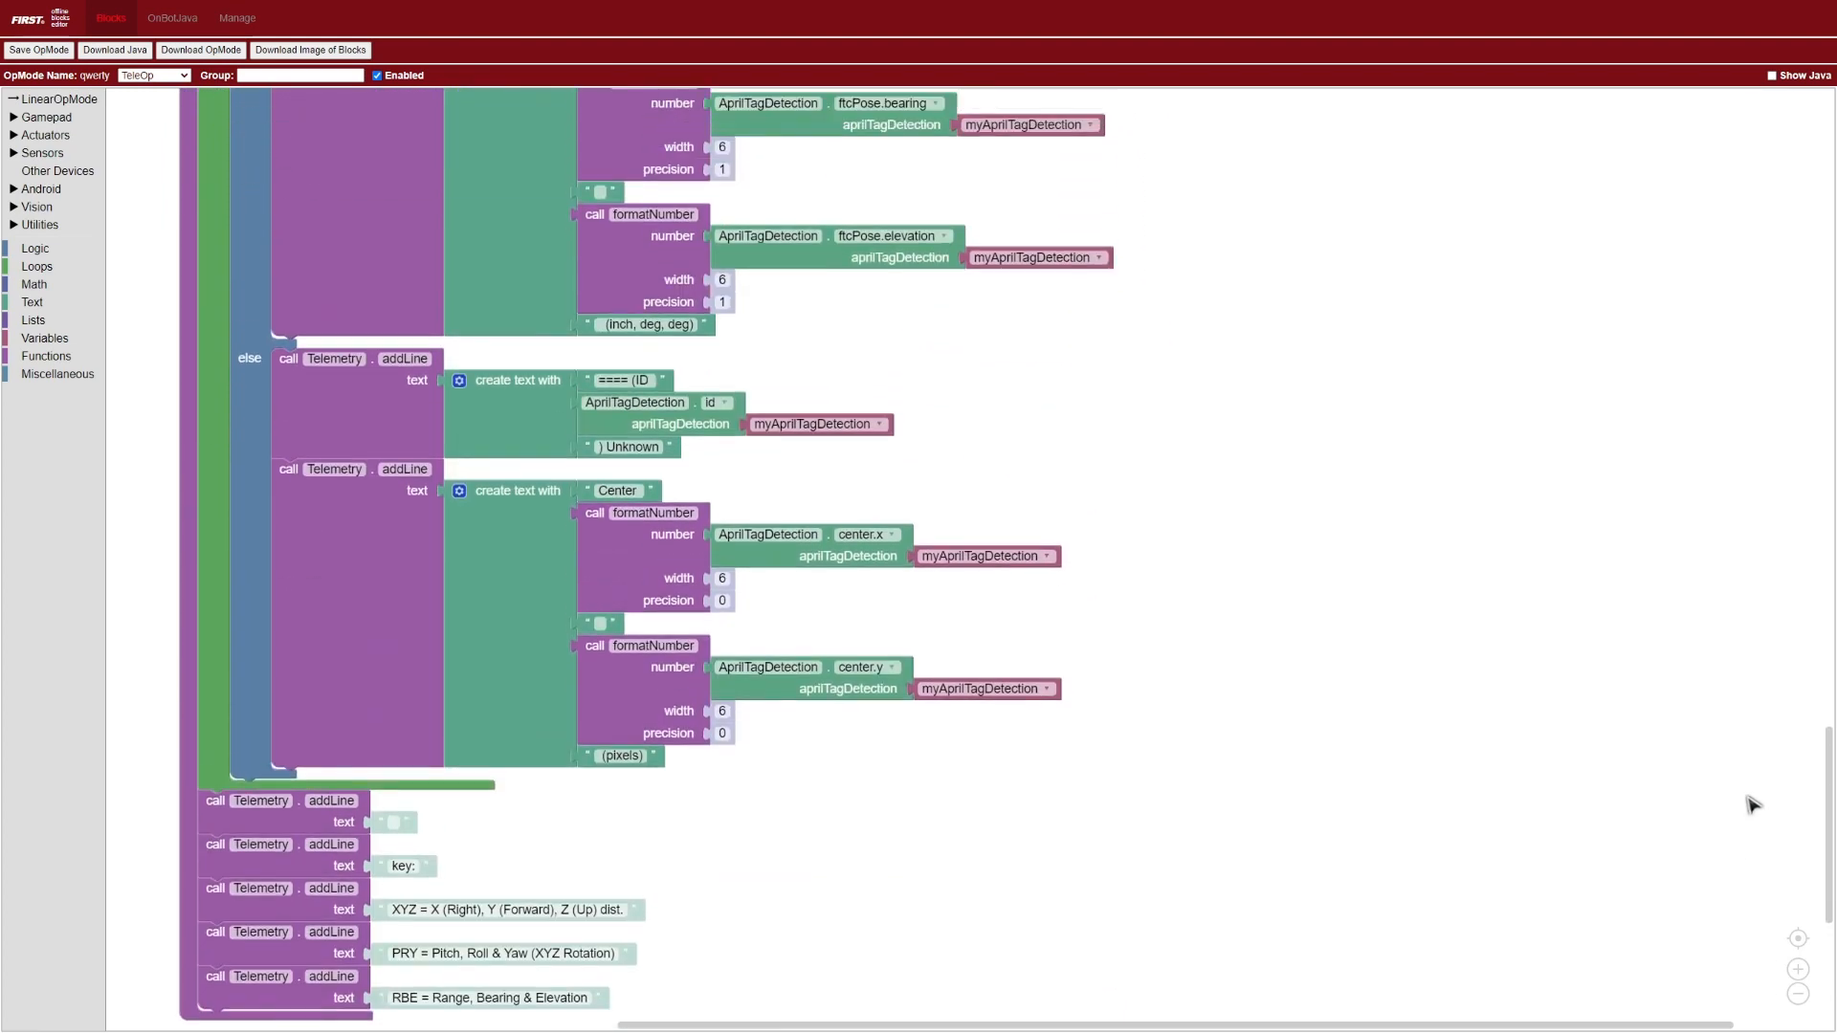
scroll(1148, 546, up, 2)
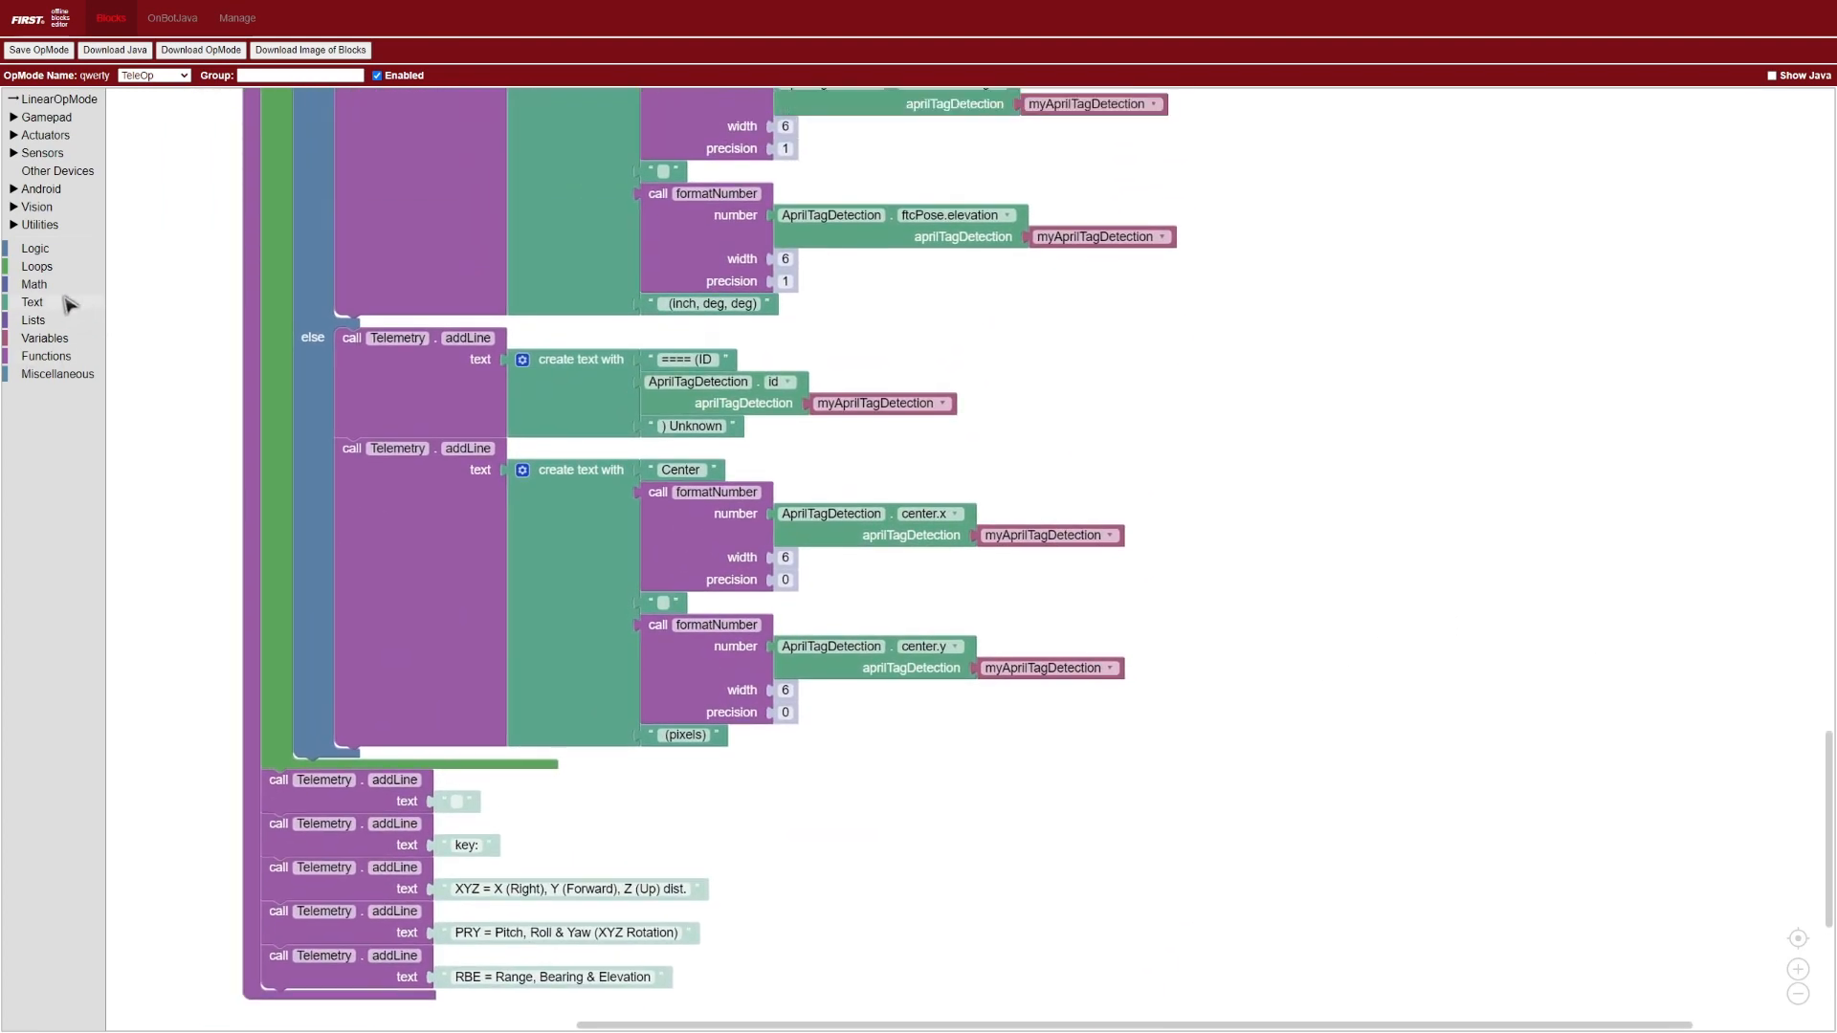
Add an empty if block after the detection if-else, then browse the Vision AprilTag blocks
click(36, 249)
drag(149, 124, 365, 753)
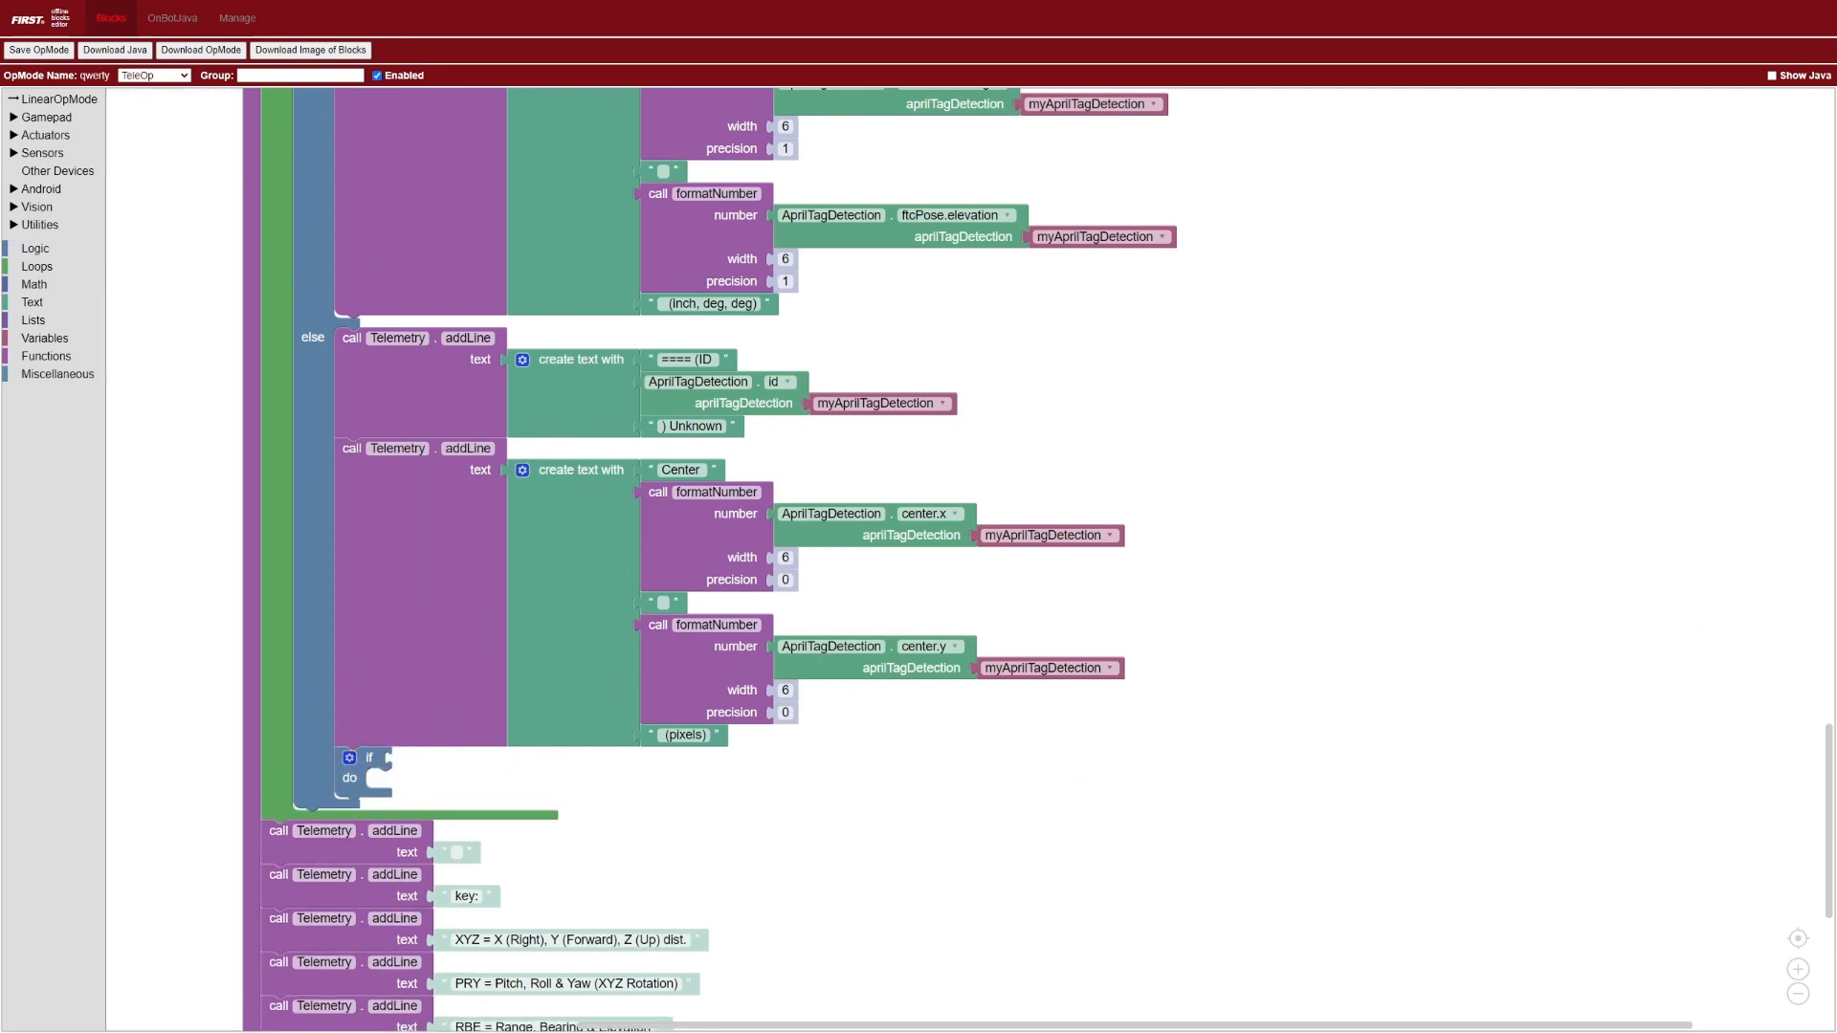
scroll(1385, 627, up, 1)
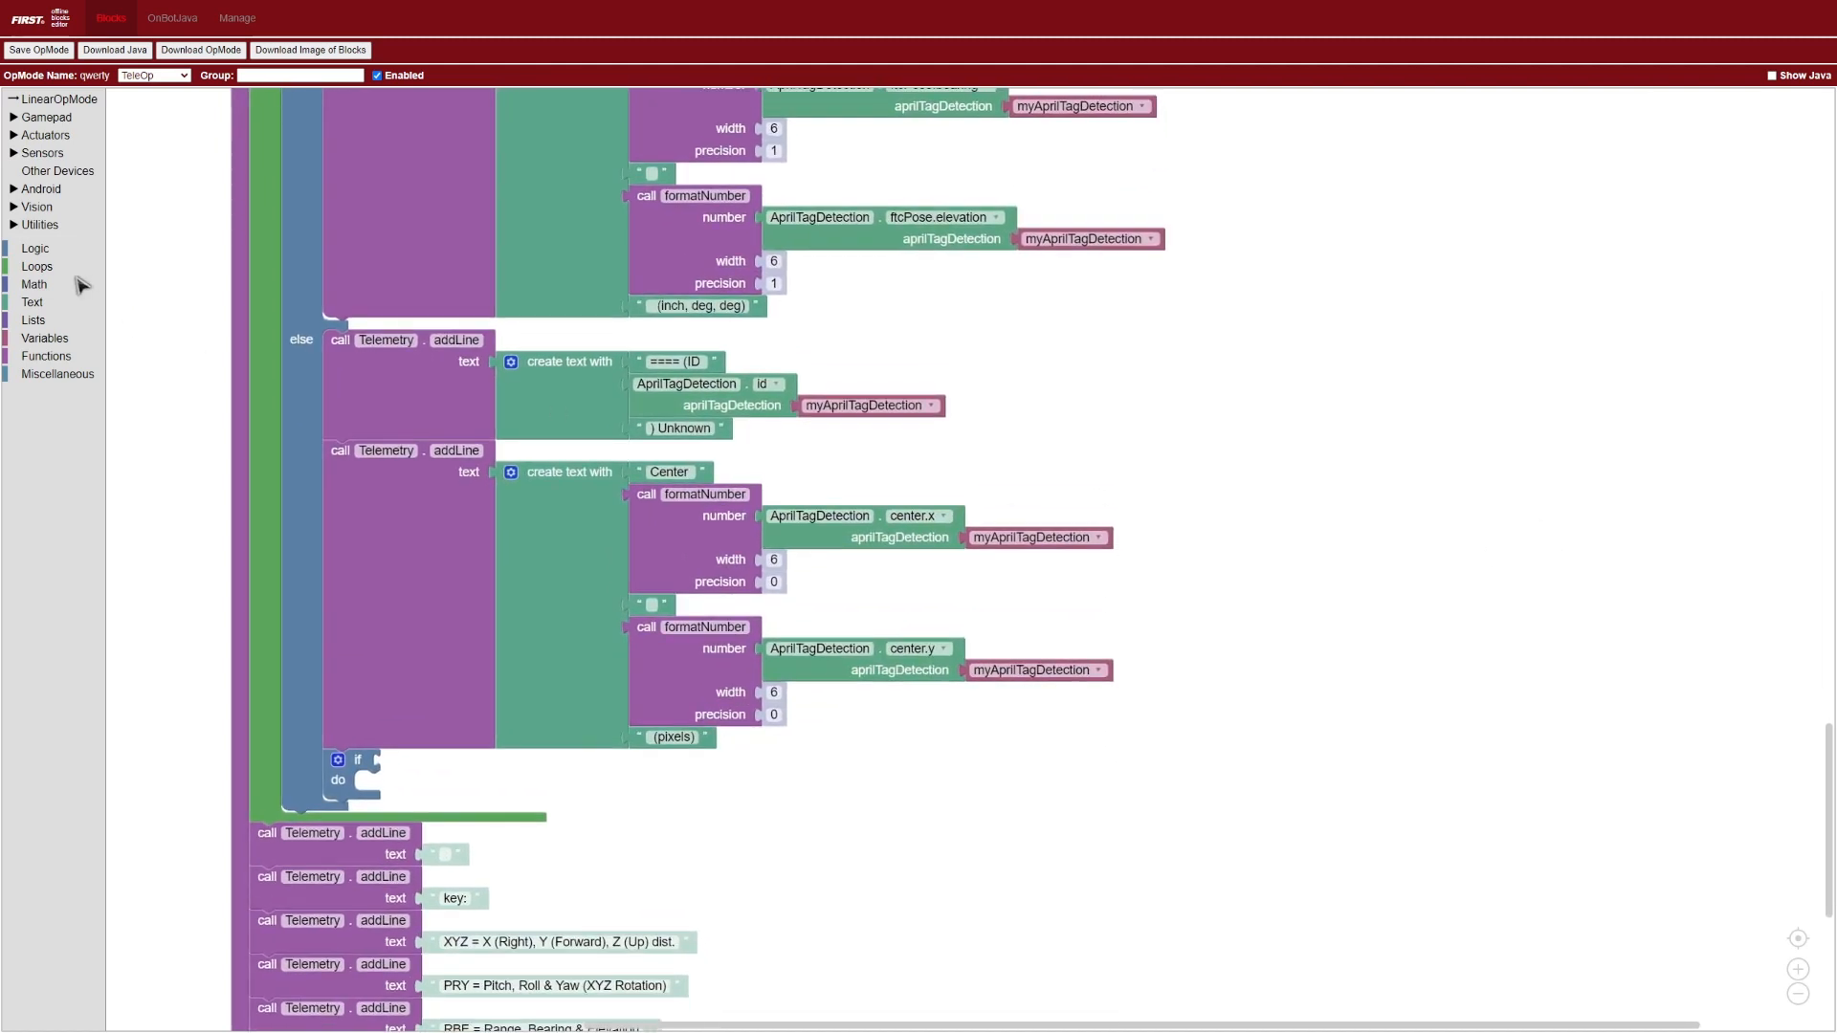
click(38, 267)
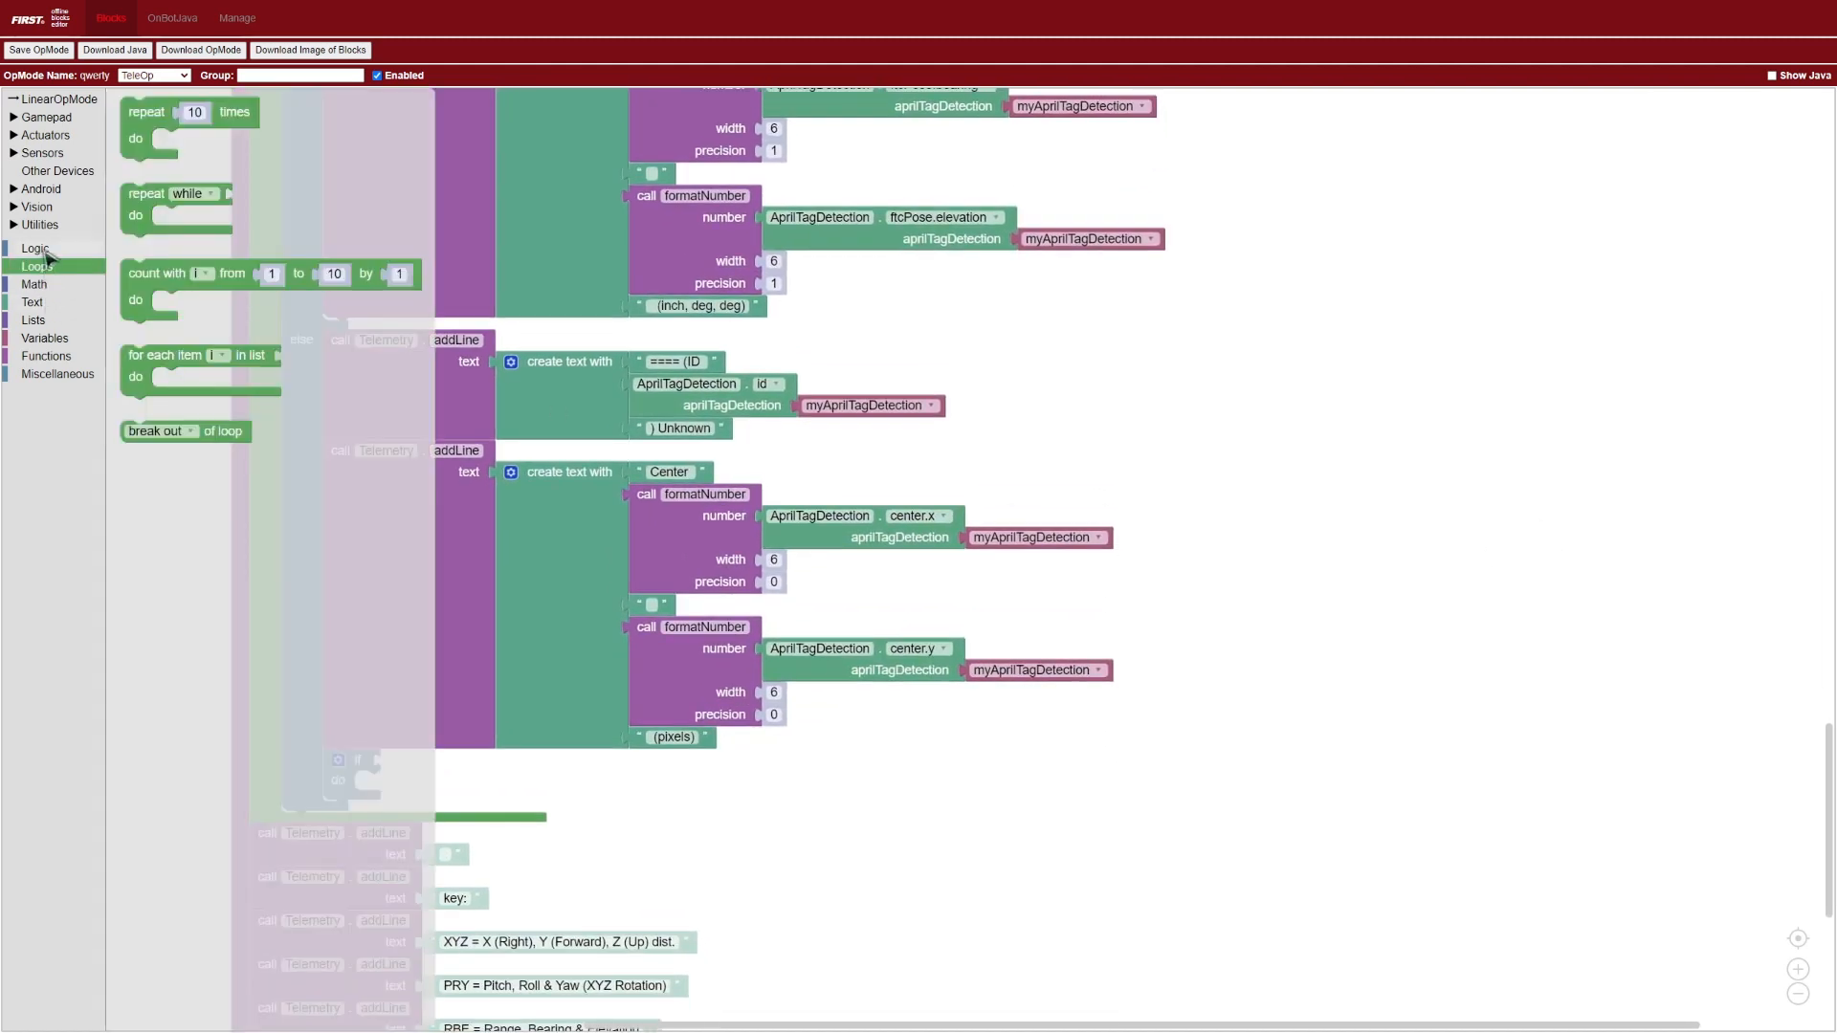
click(38, 207)
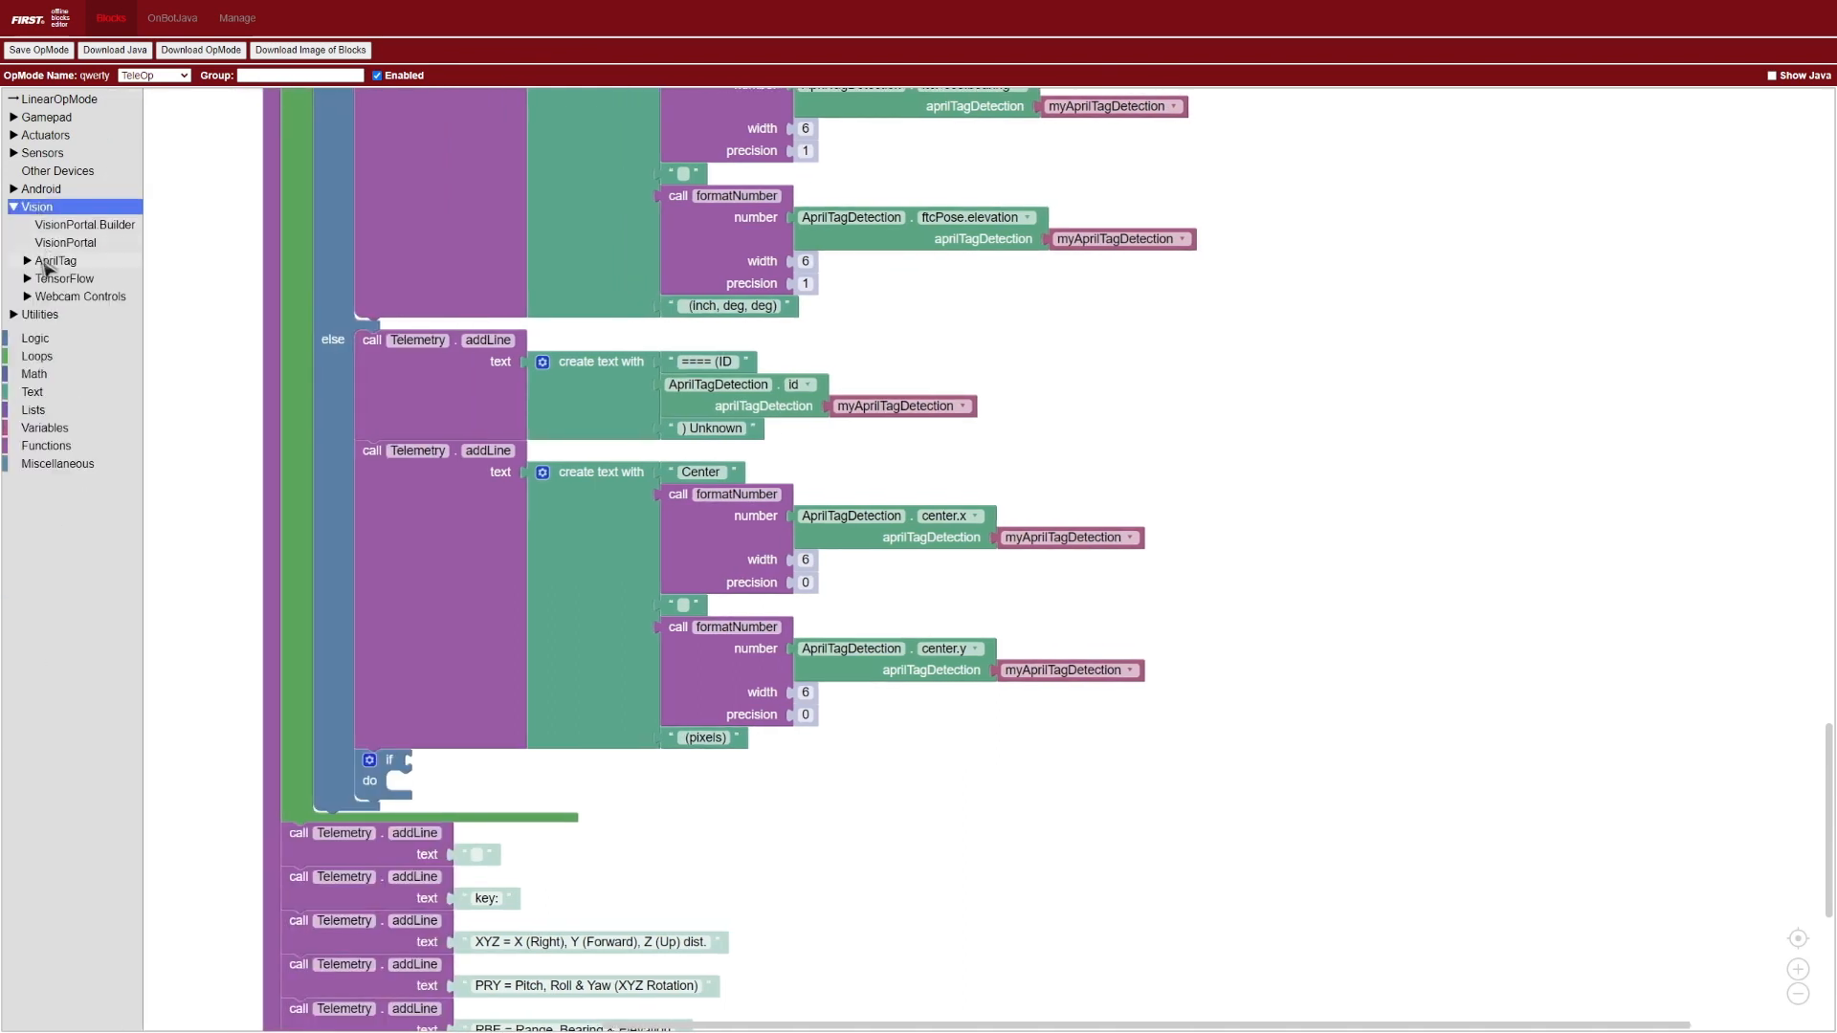
click(54, 259)
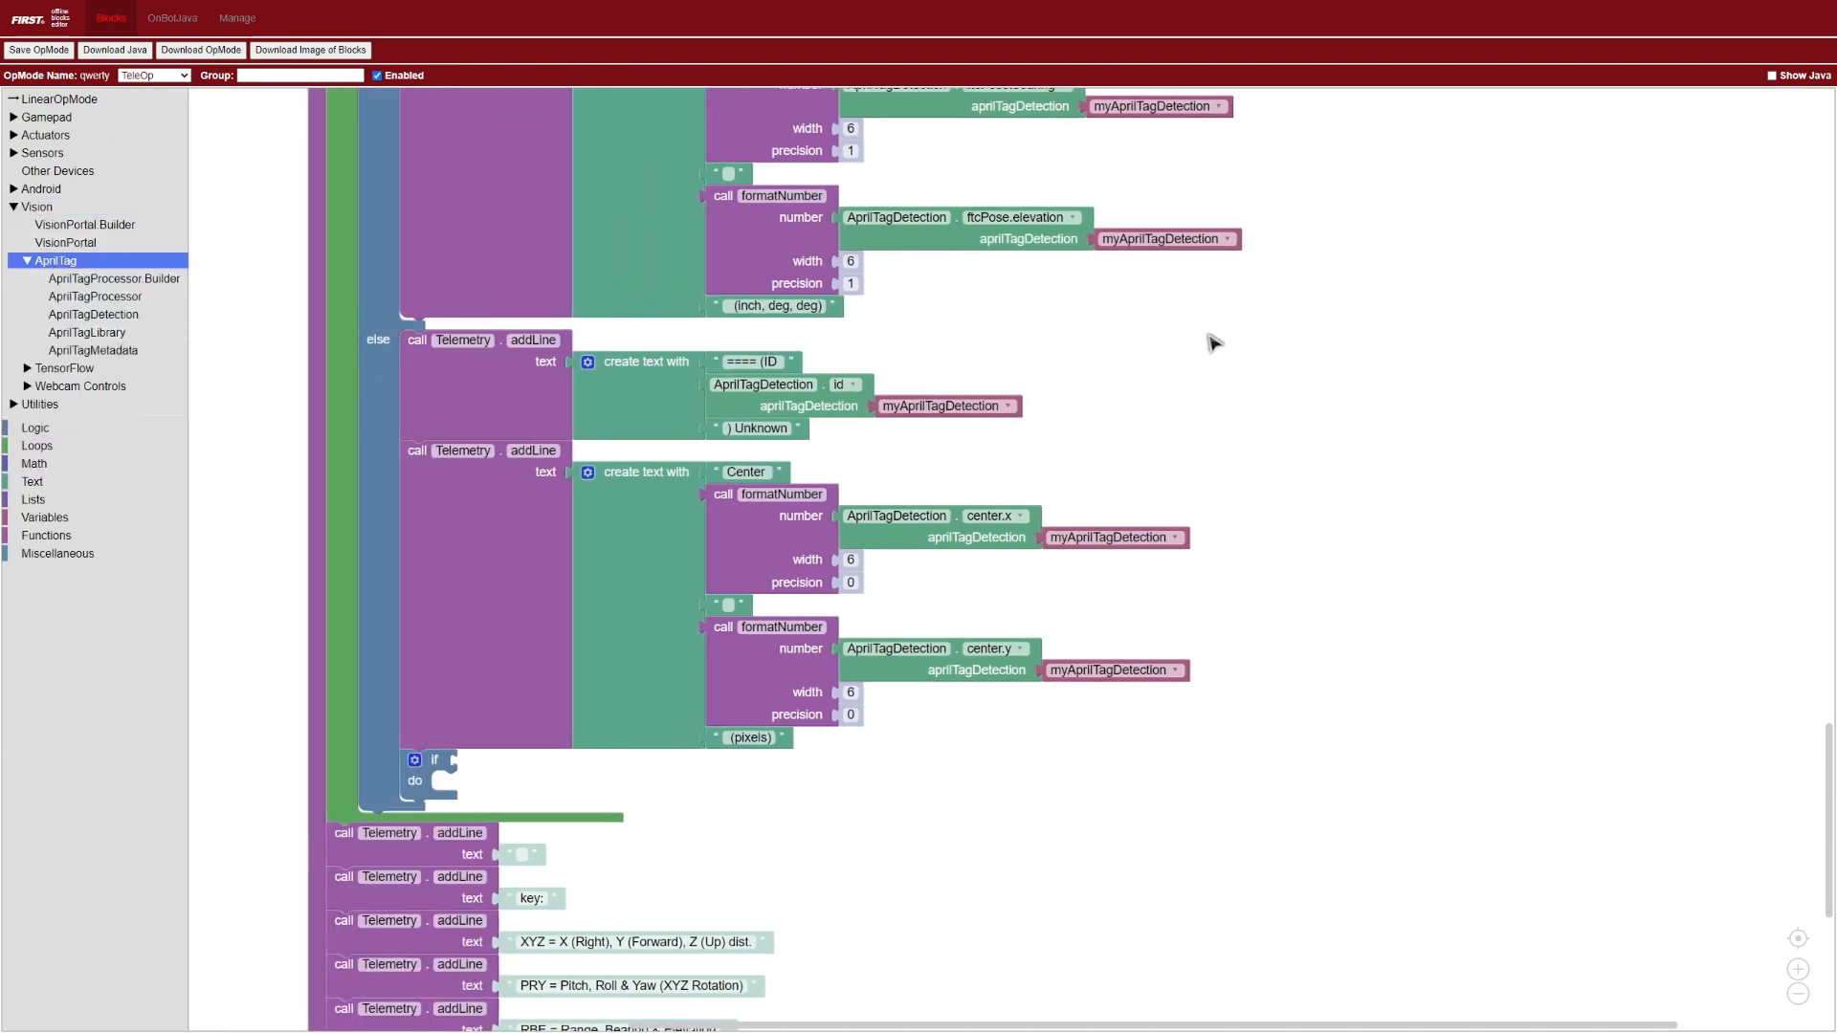
scroll(1212, 340, up, 3)
scroll(1255, 302, up, 2)
scroll(1256, 283, up, 1)
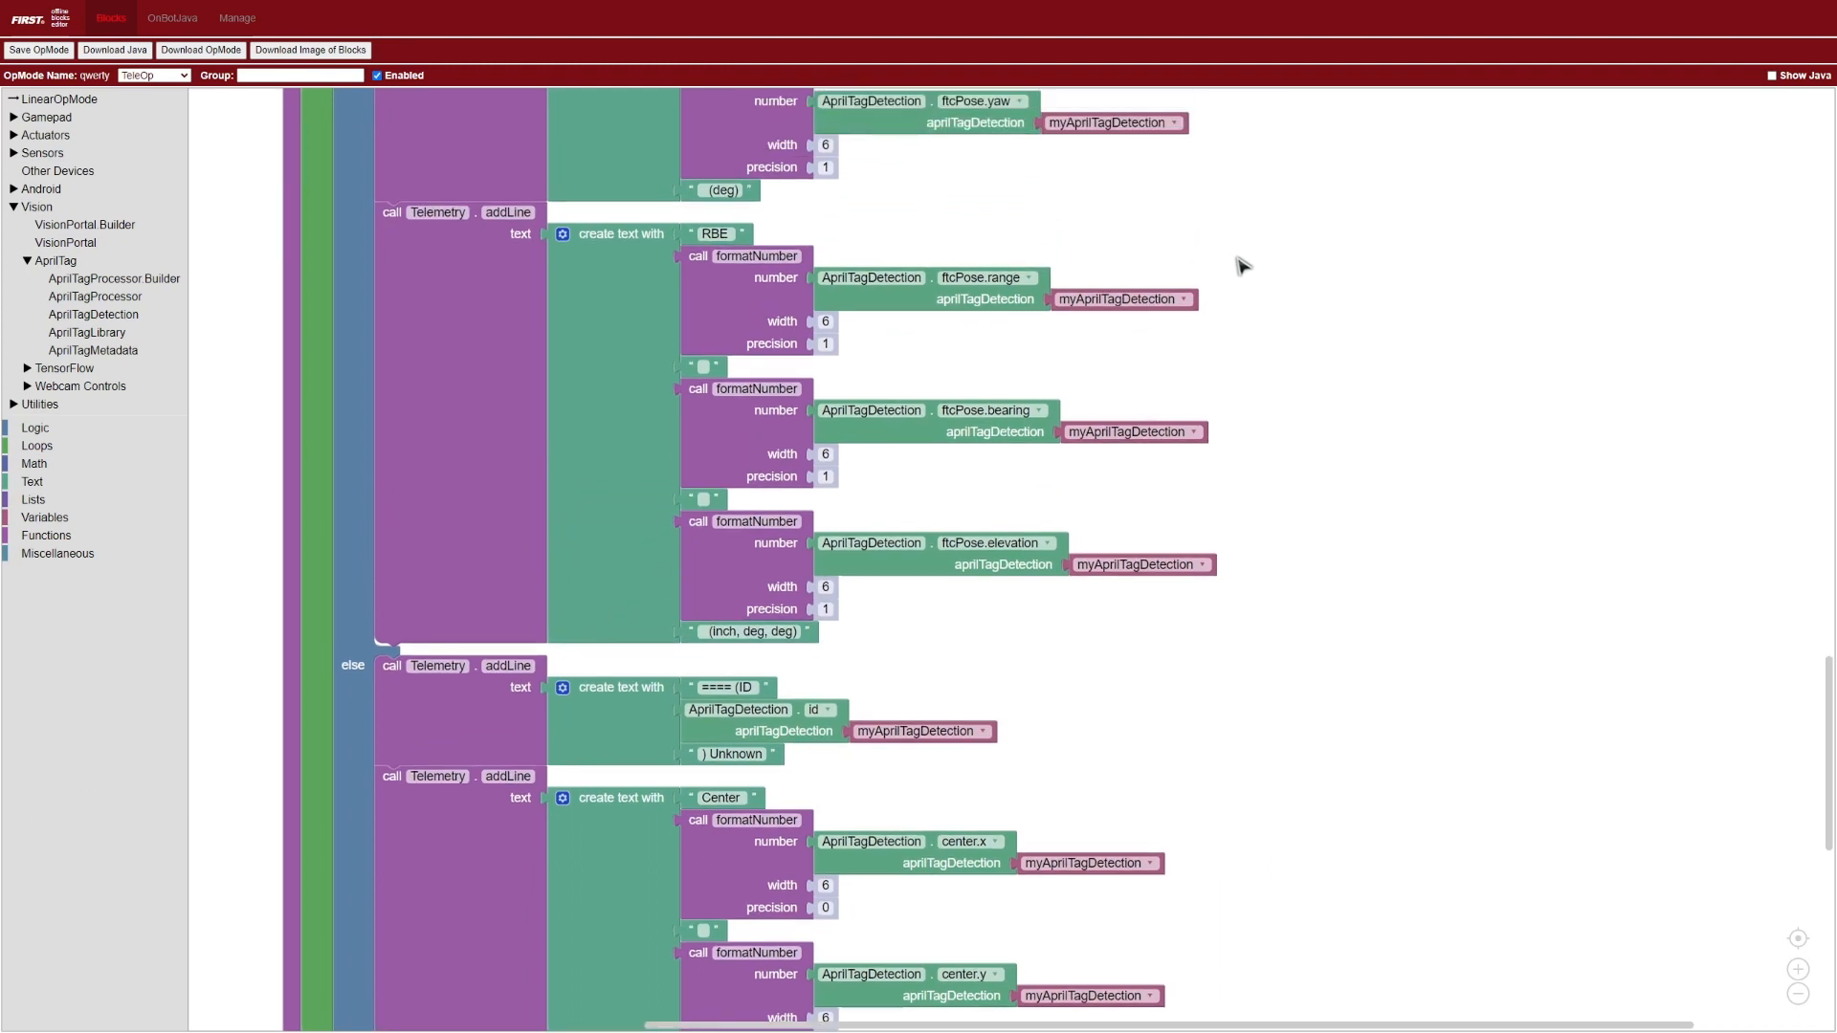
scroll(1289, 402, down, 3)
scroll(1289, 420, down, 1)
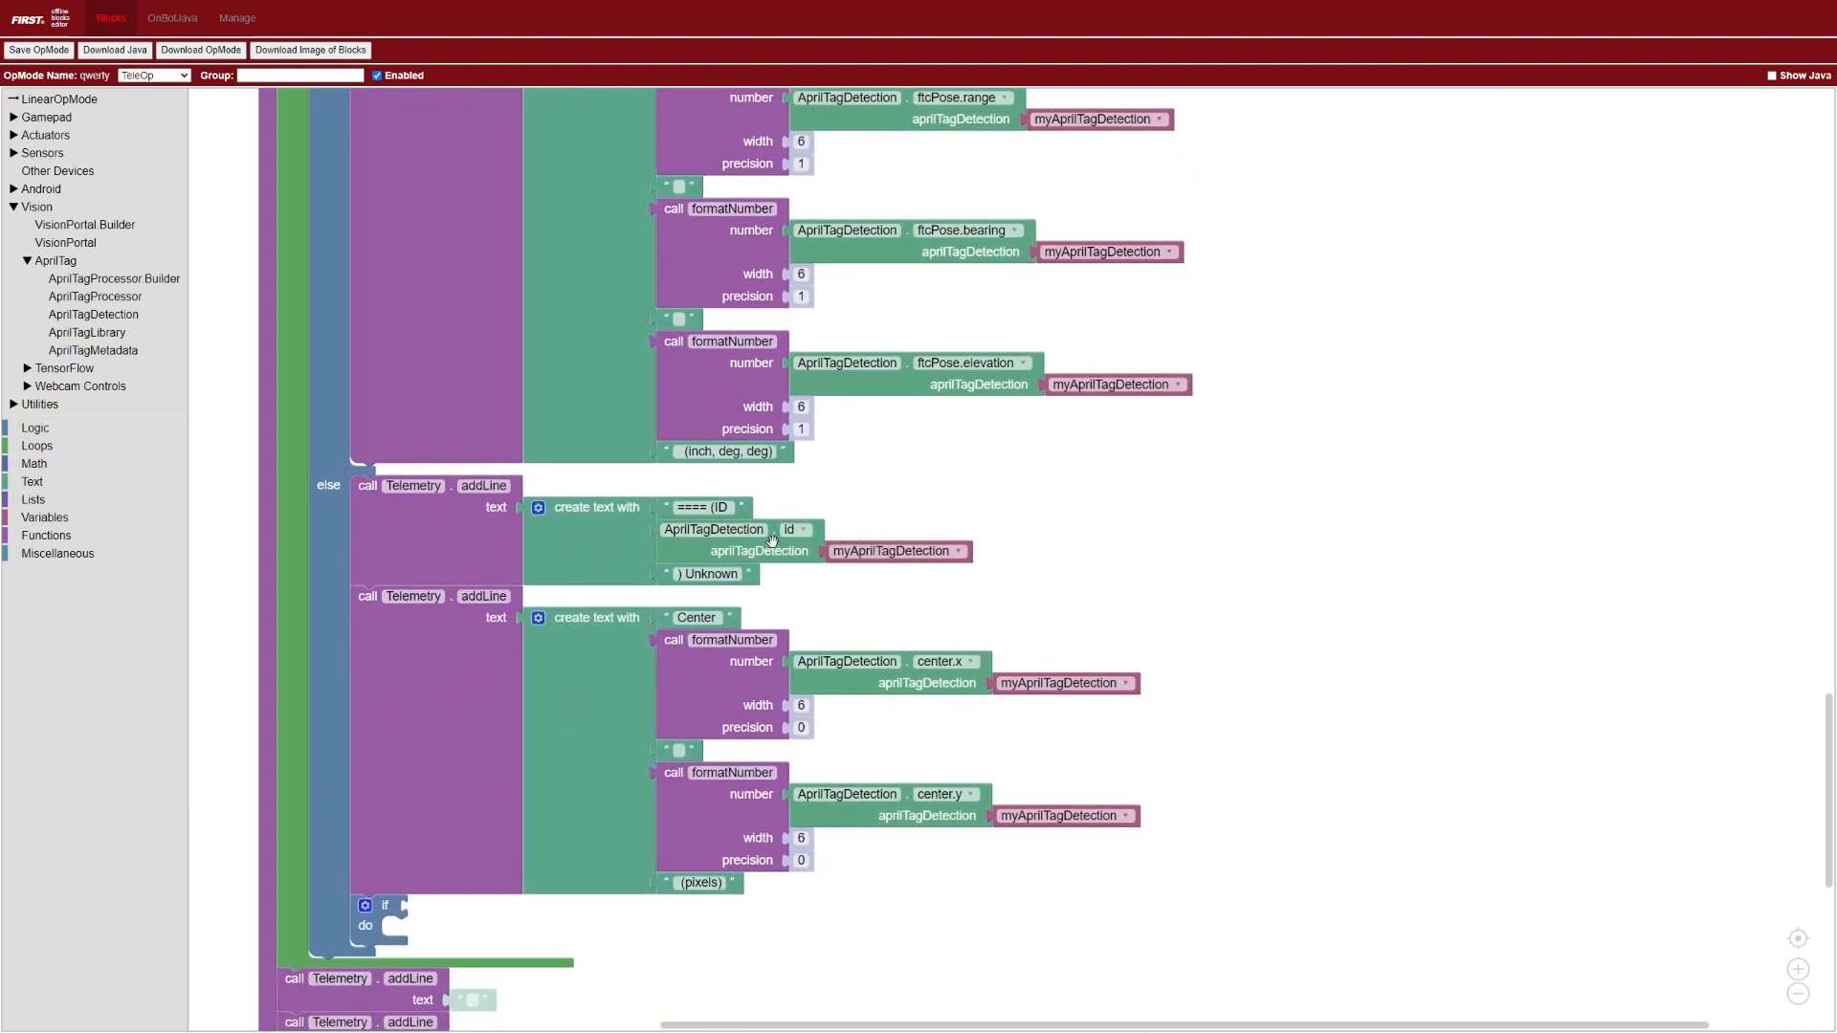
scroll(1168, 524, down, 2)
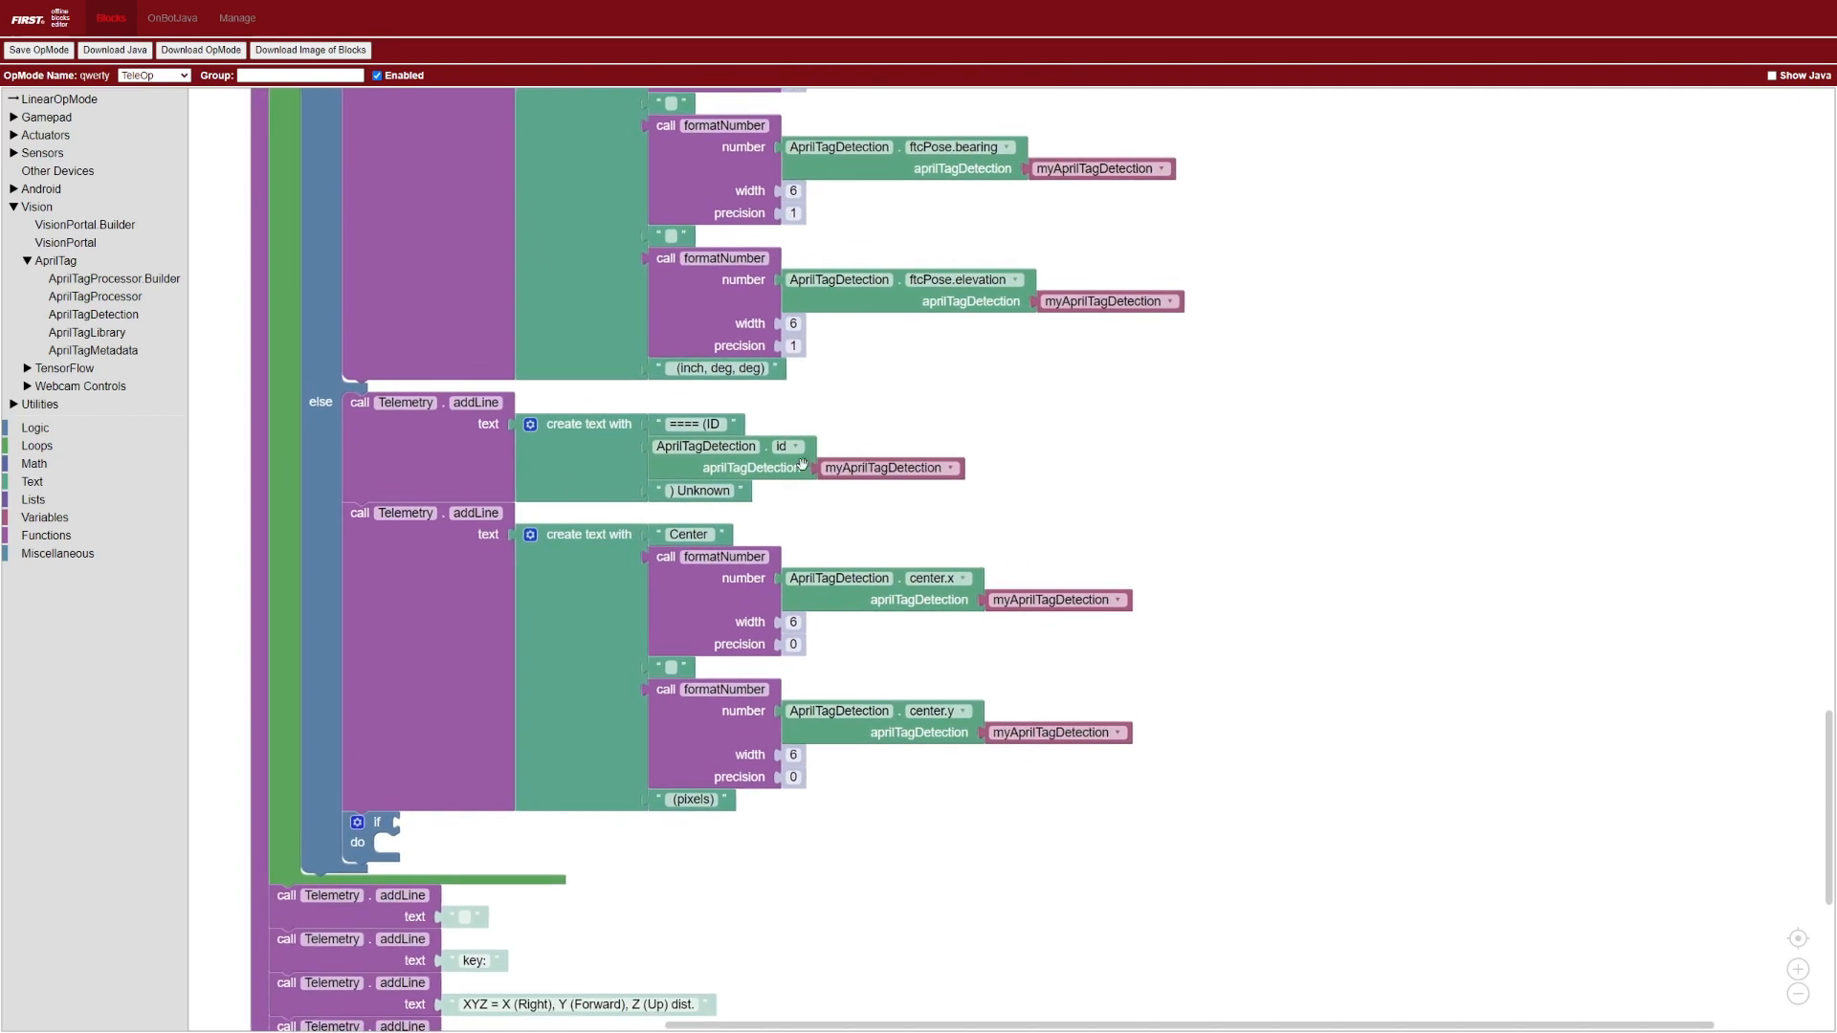
Duplicate the AprilTagDetection id block and place the copy beside the empty if
right_click(794, 468)
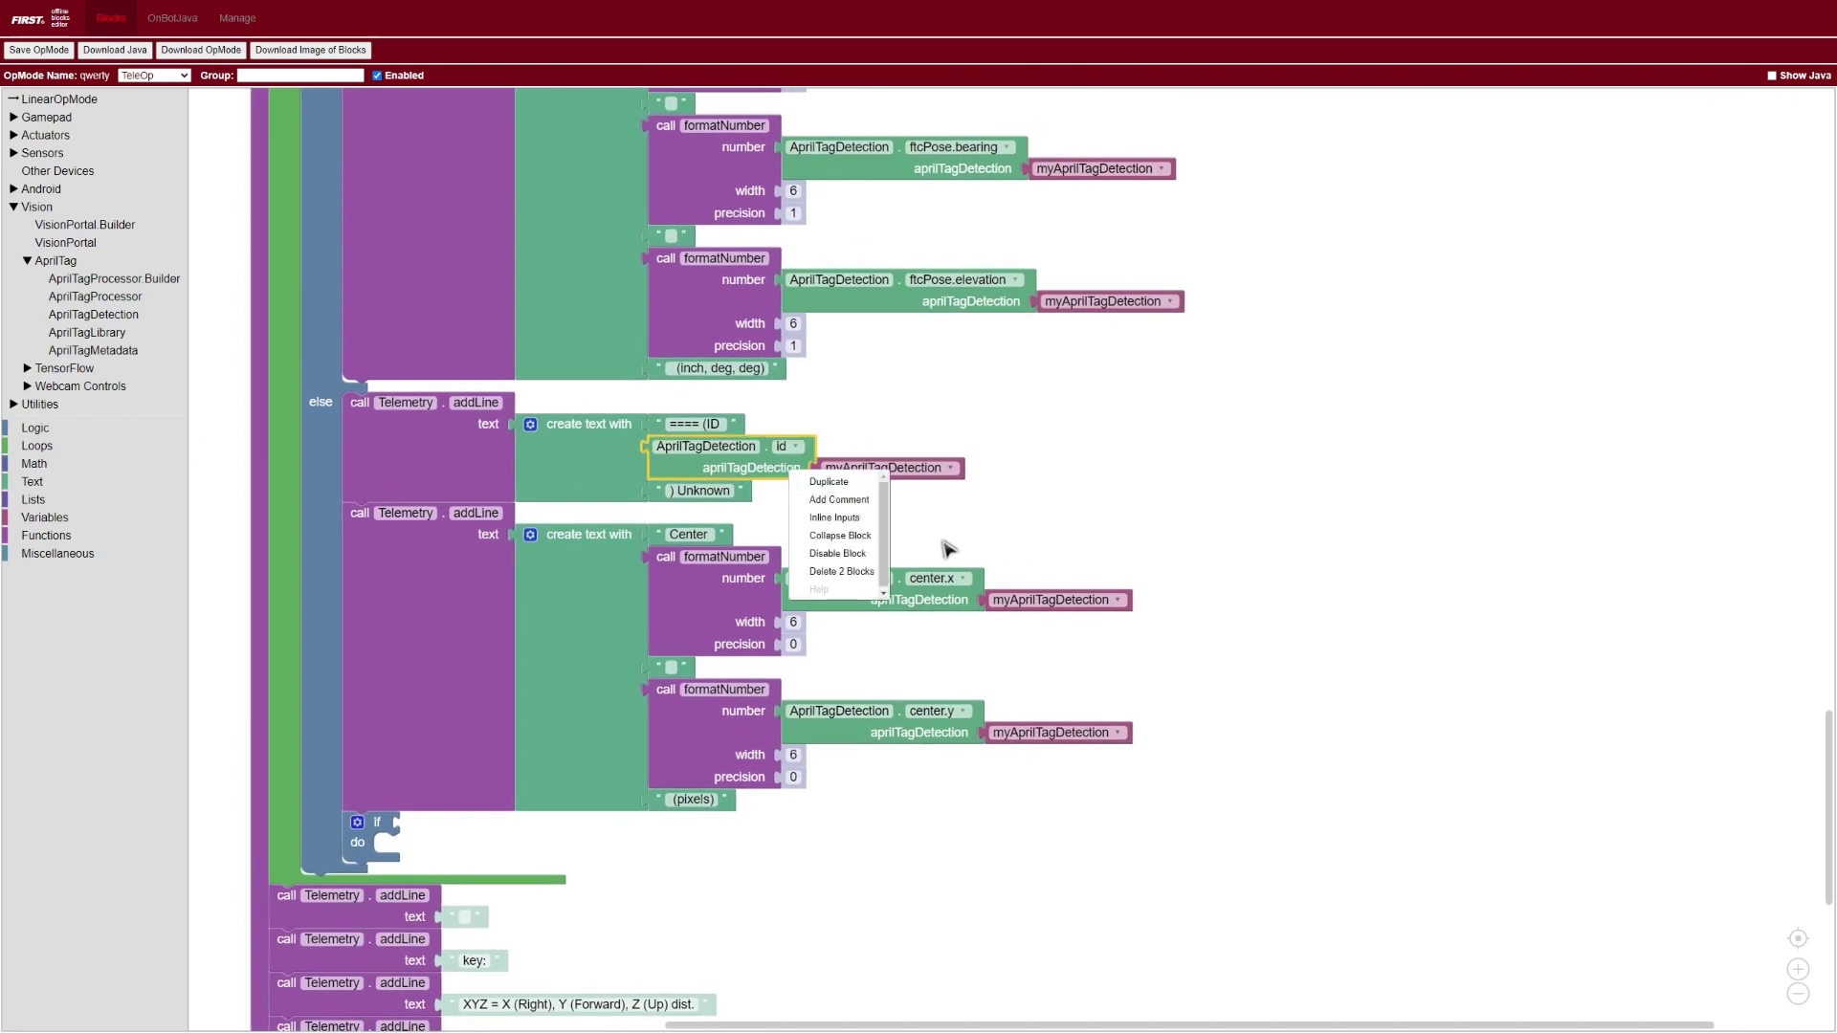
click(830, 482)
mouse_move(774, 553)
mouse_down()
mouse_move(486, 838)
mouse_move(775, 869)
mouse_up()
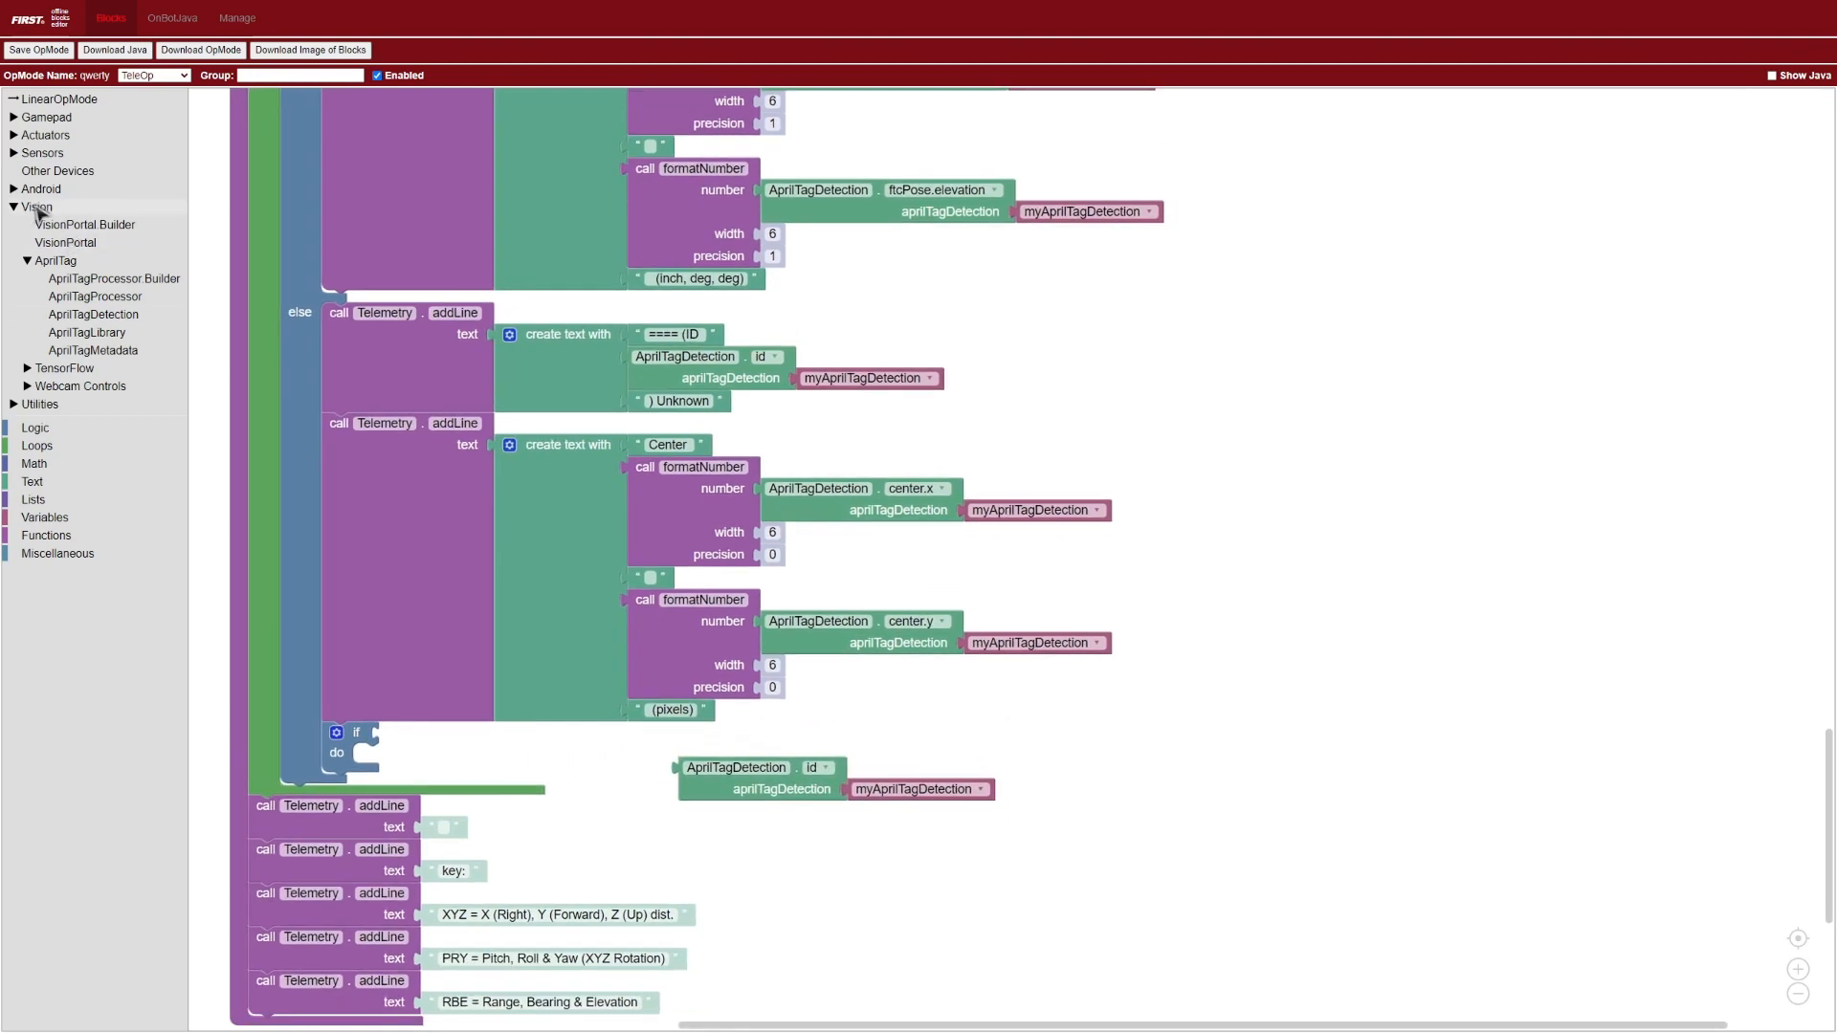
click(94, 296)
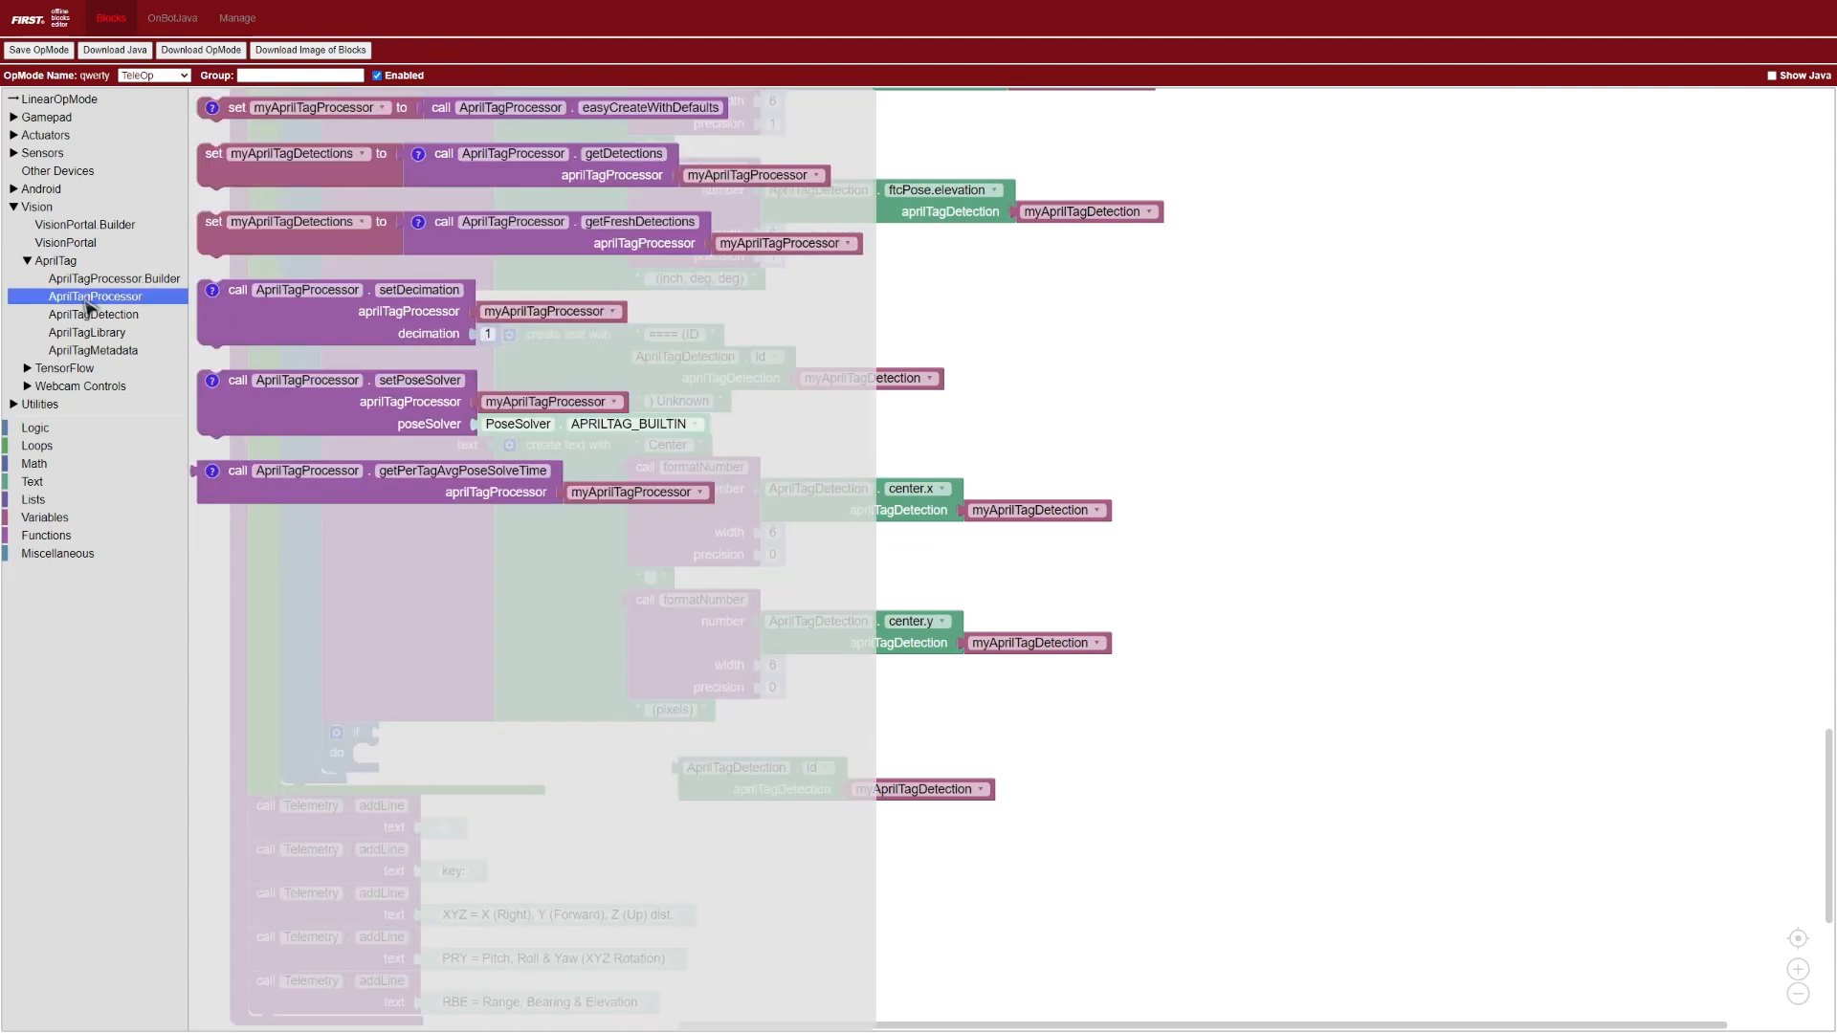
click(101, 279)
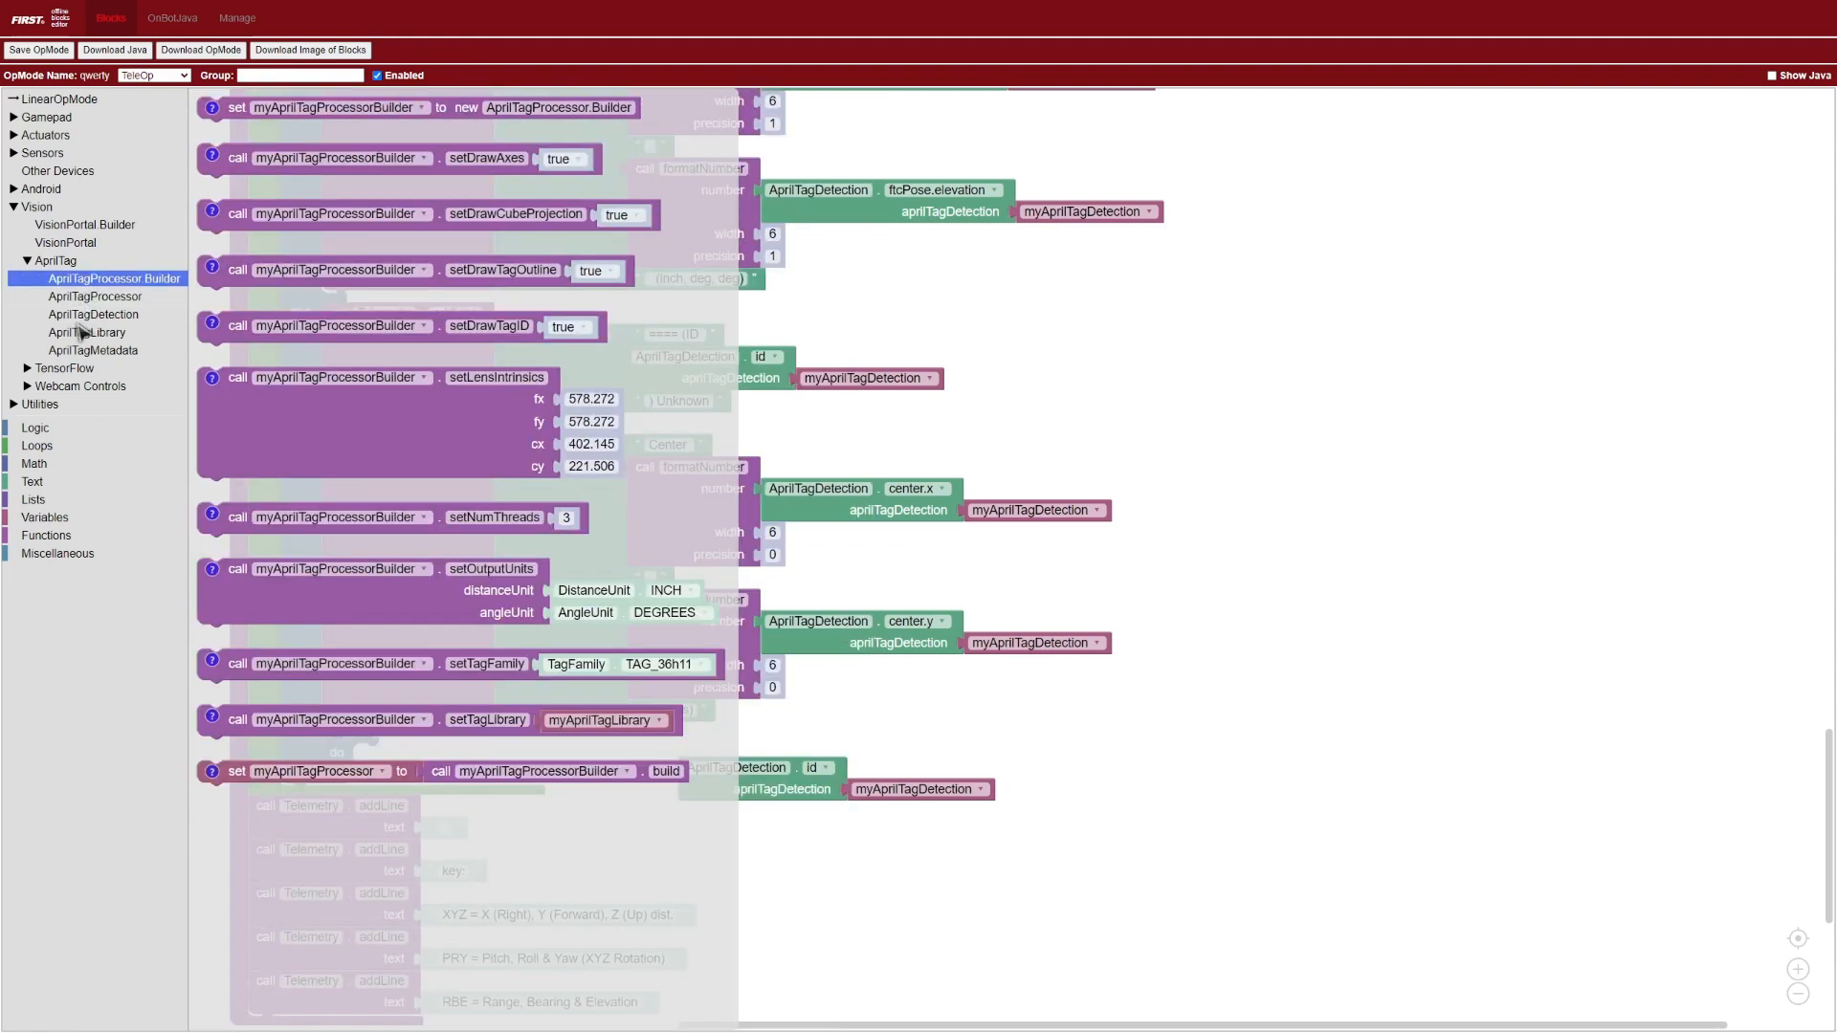
click(91, 314)
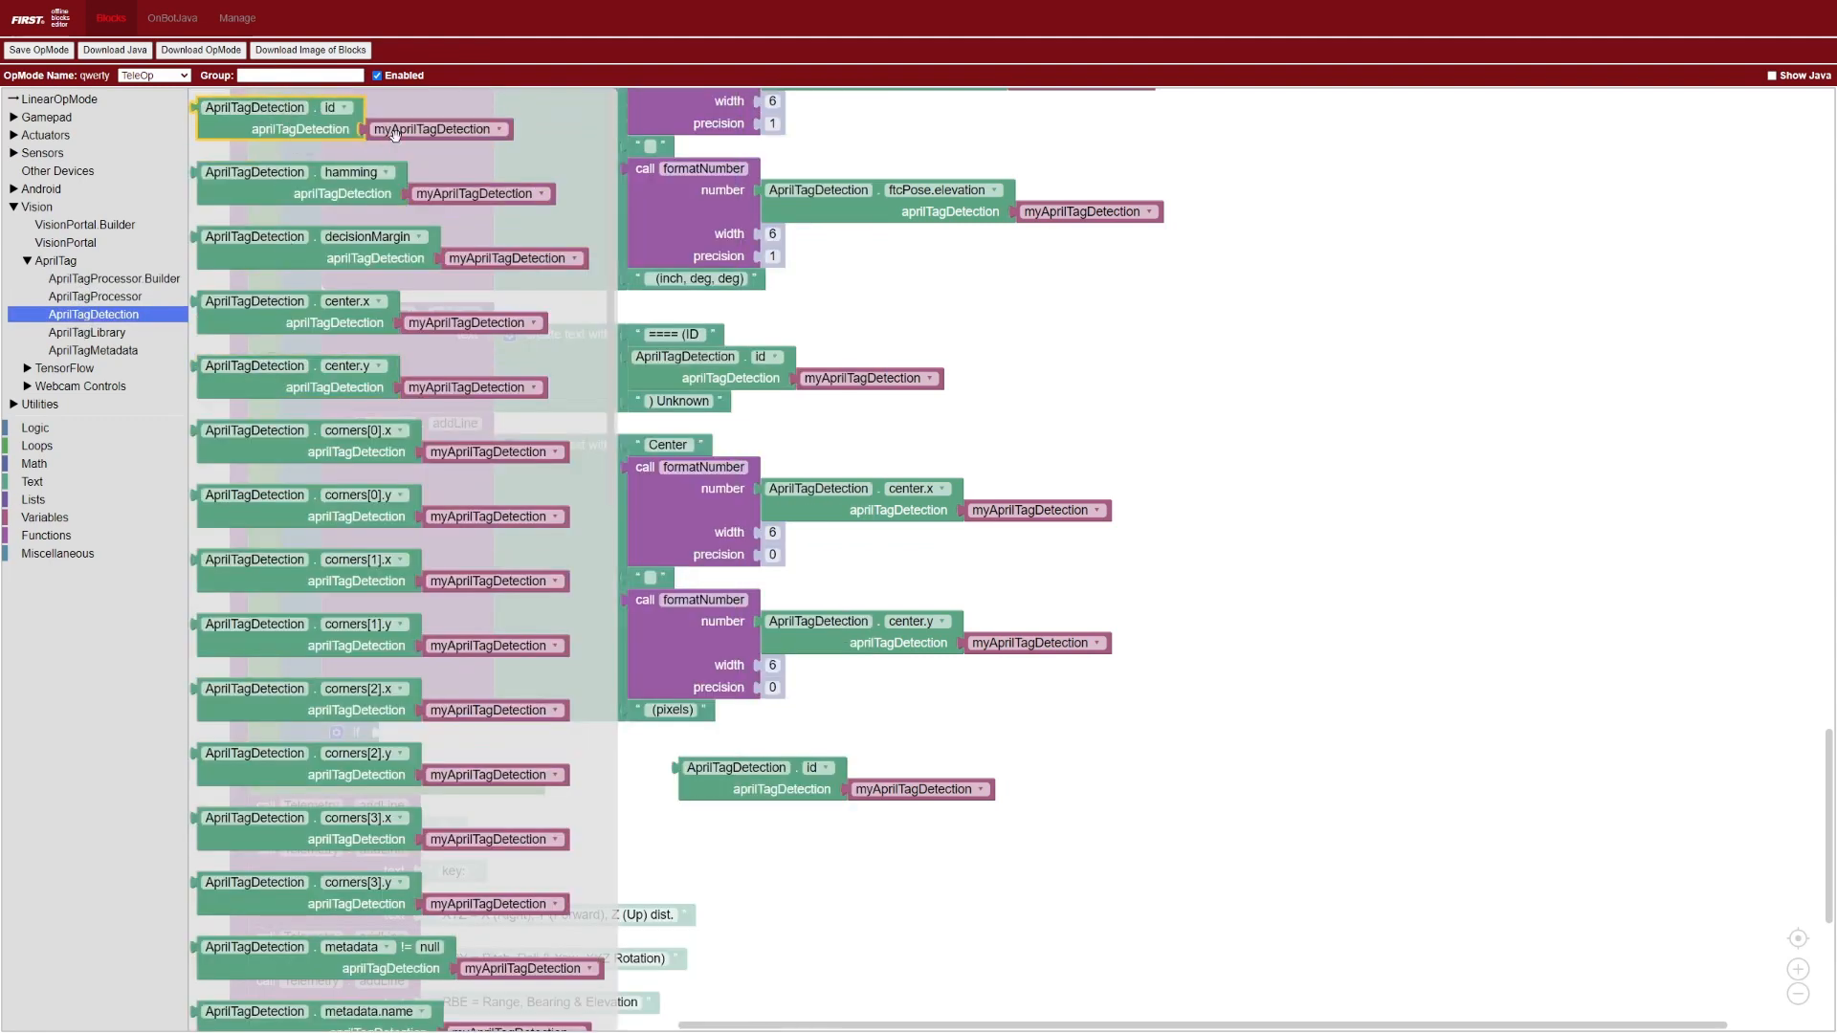
click(1148, 752)
scroll(1148, 752, down, 2)
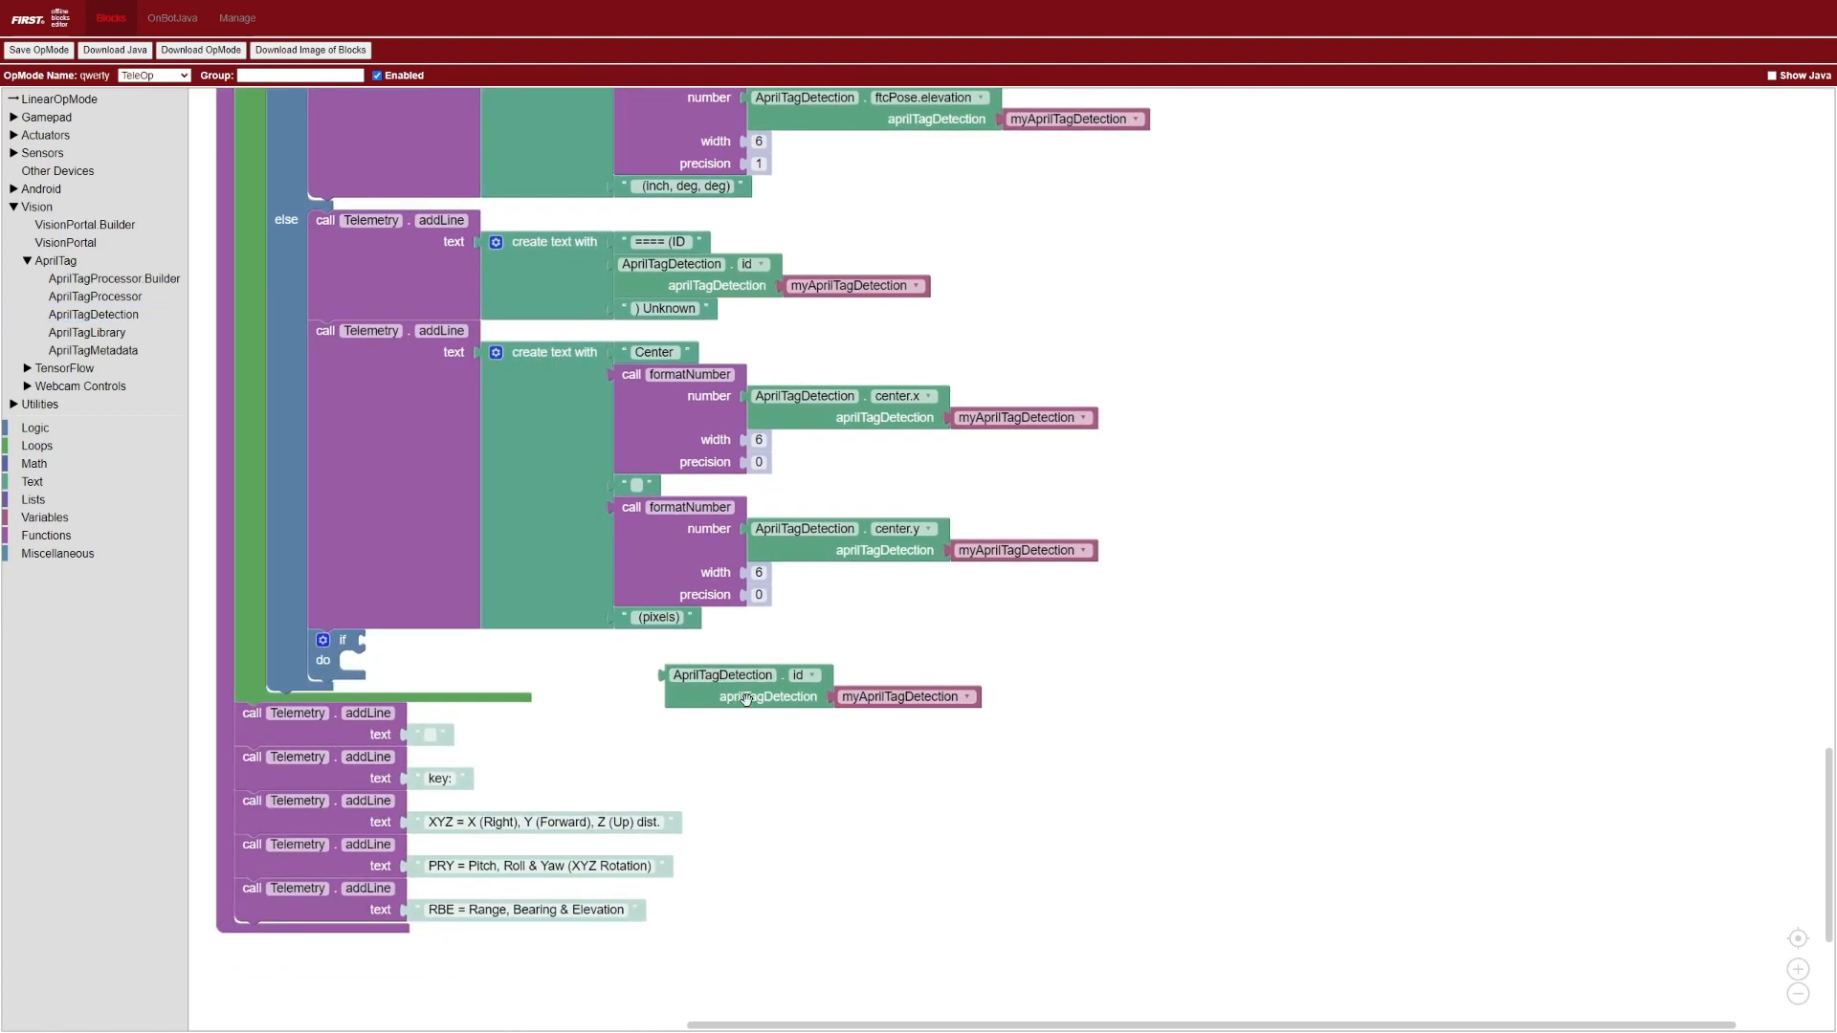
drag(747, 699, 790, 678)
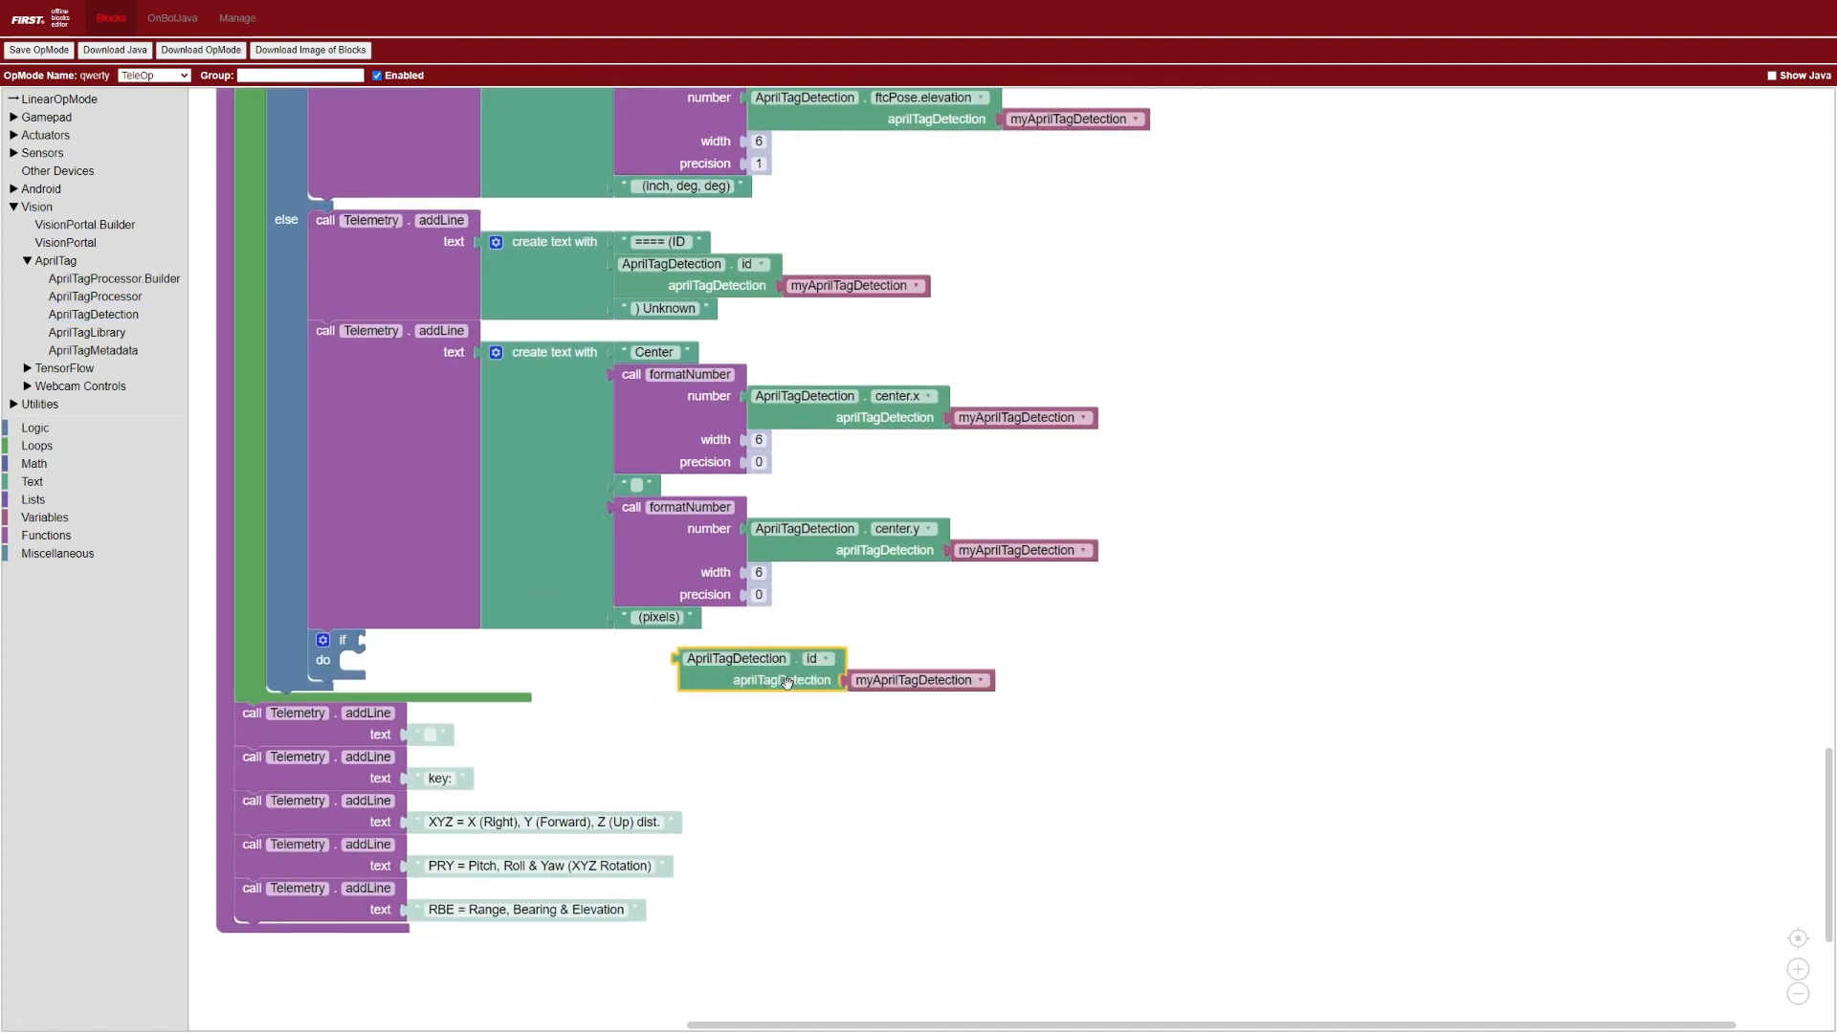
Build an 'id = 4' equality comparison and attach it as the if condition
click(35, 463)
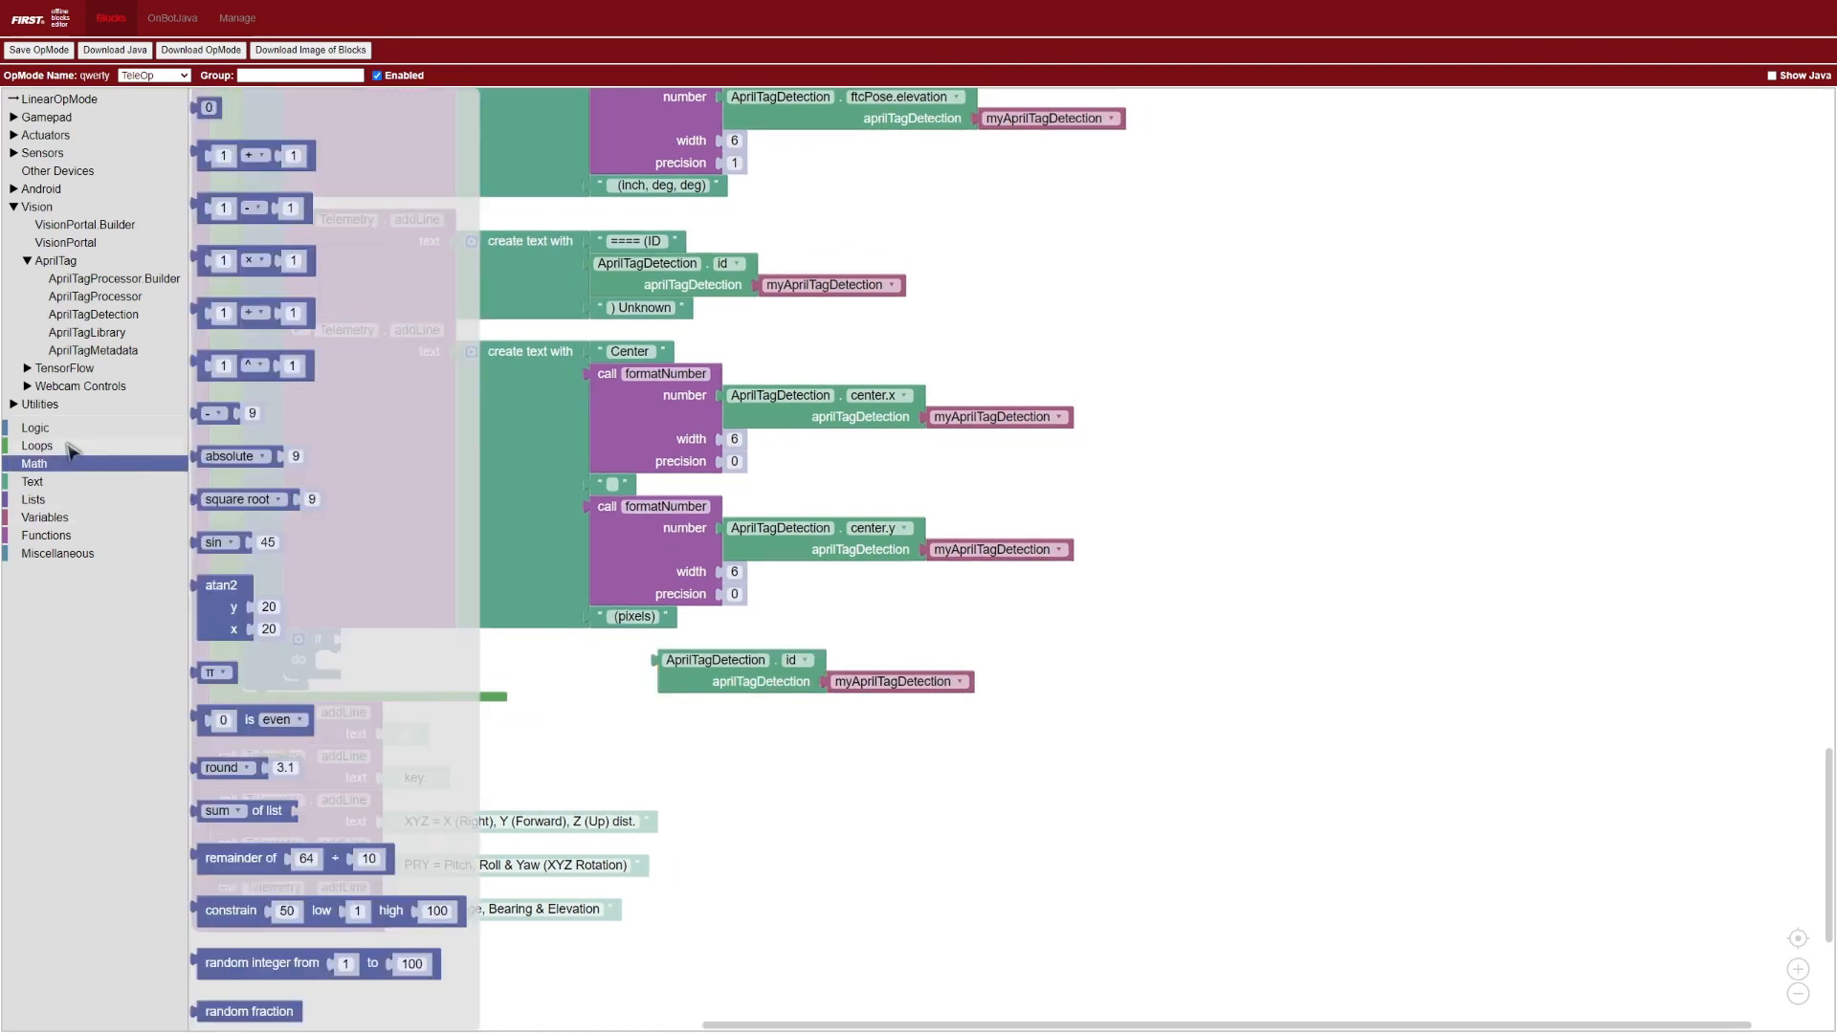
click(34, 428)
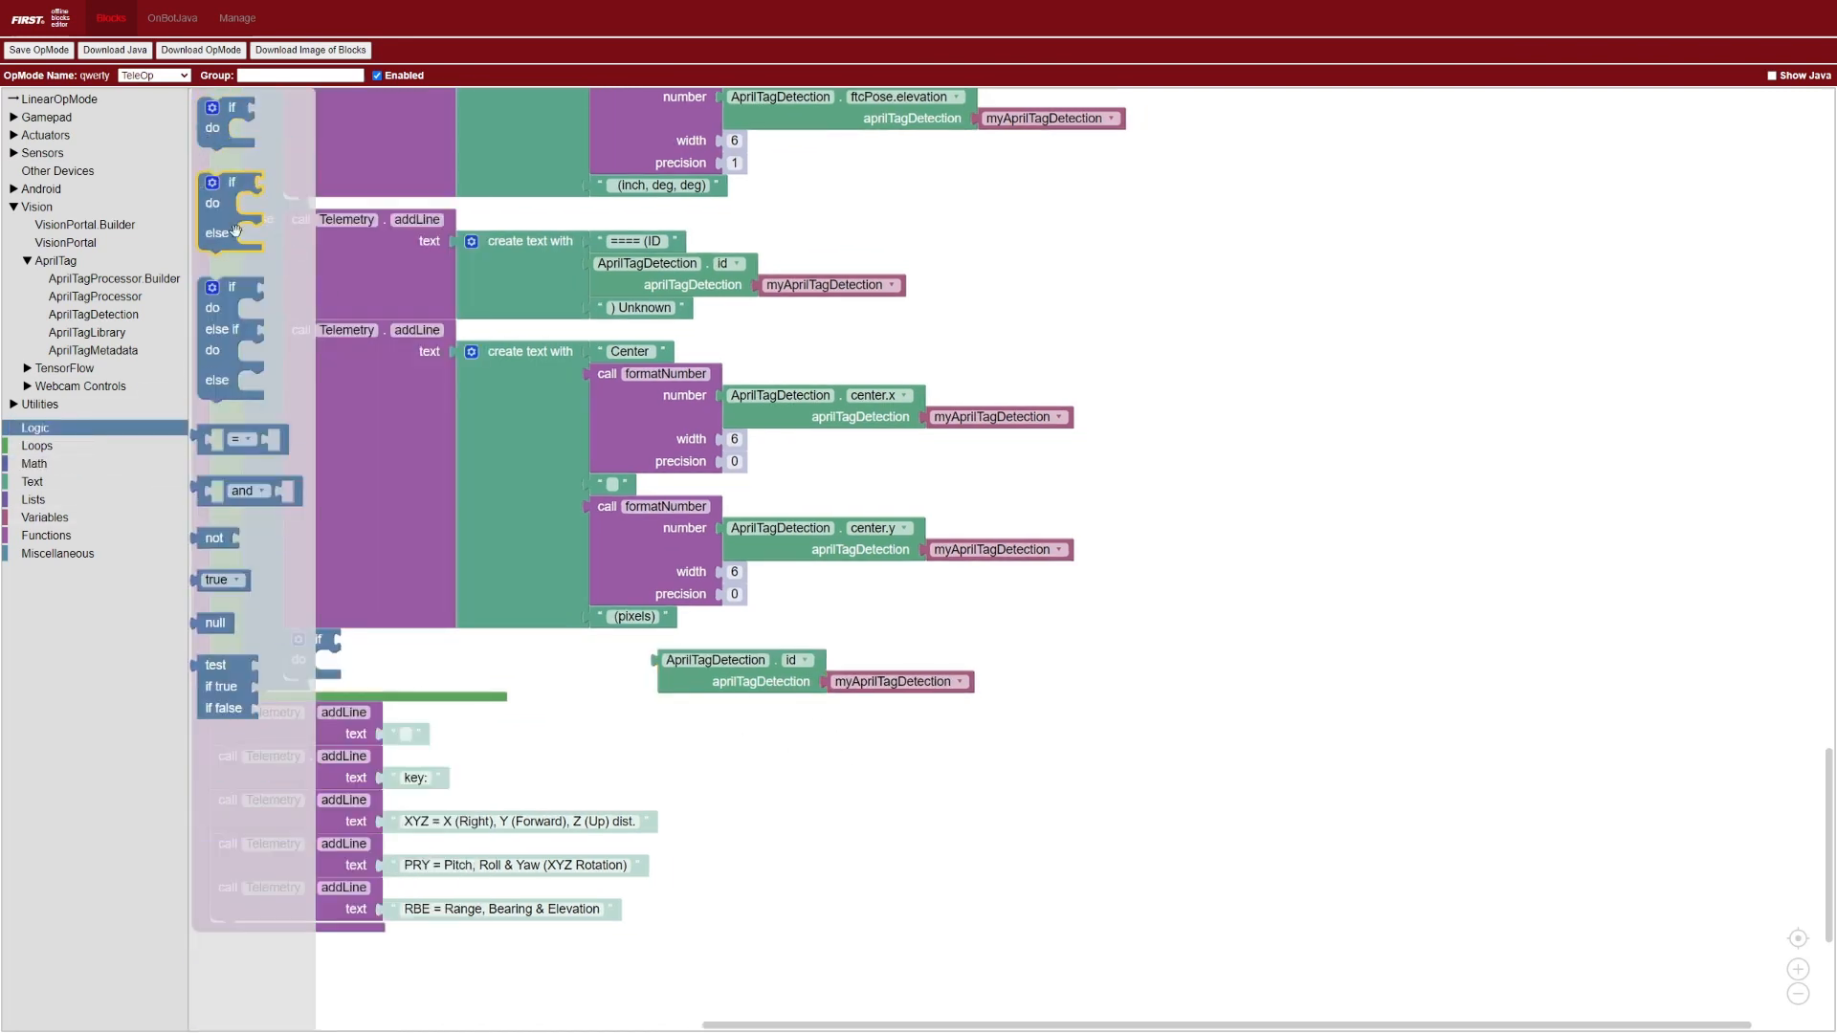
drag(231, 437, 776, 700)
drag(660, 660, 752, 743)
drag(941, 732, 746, 695)
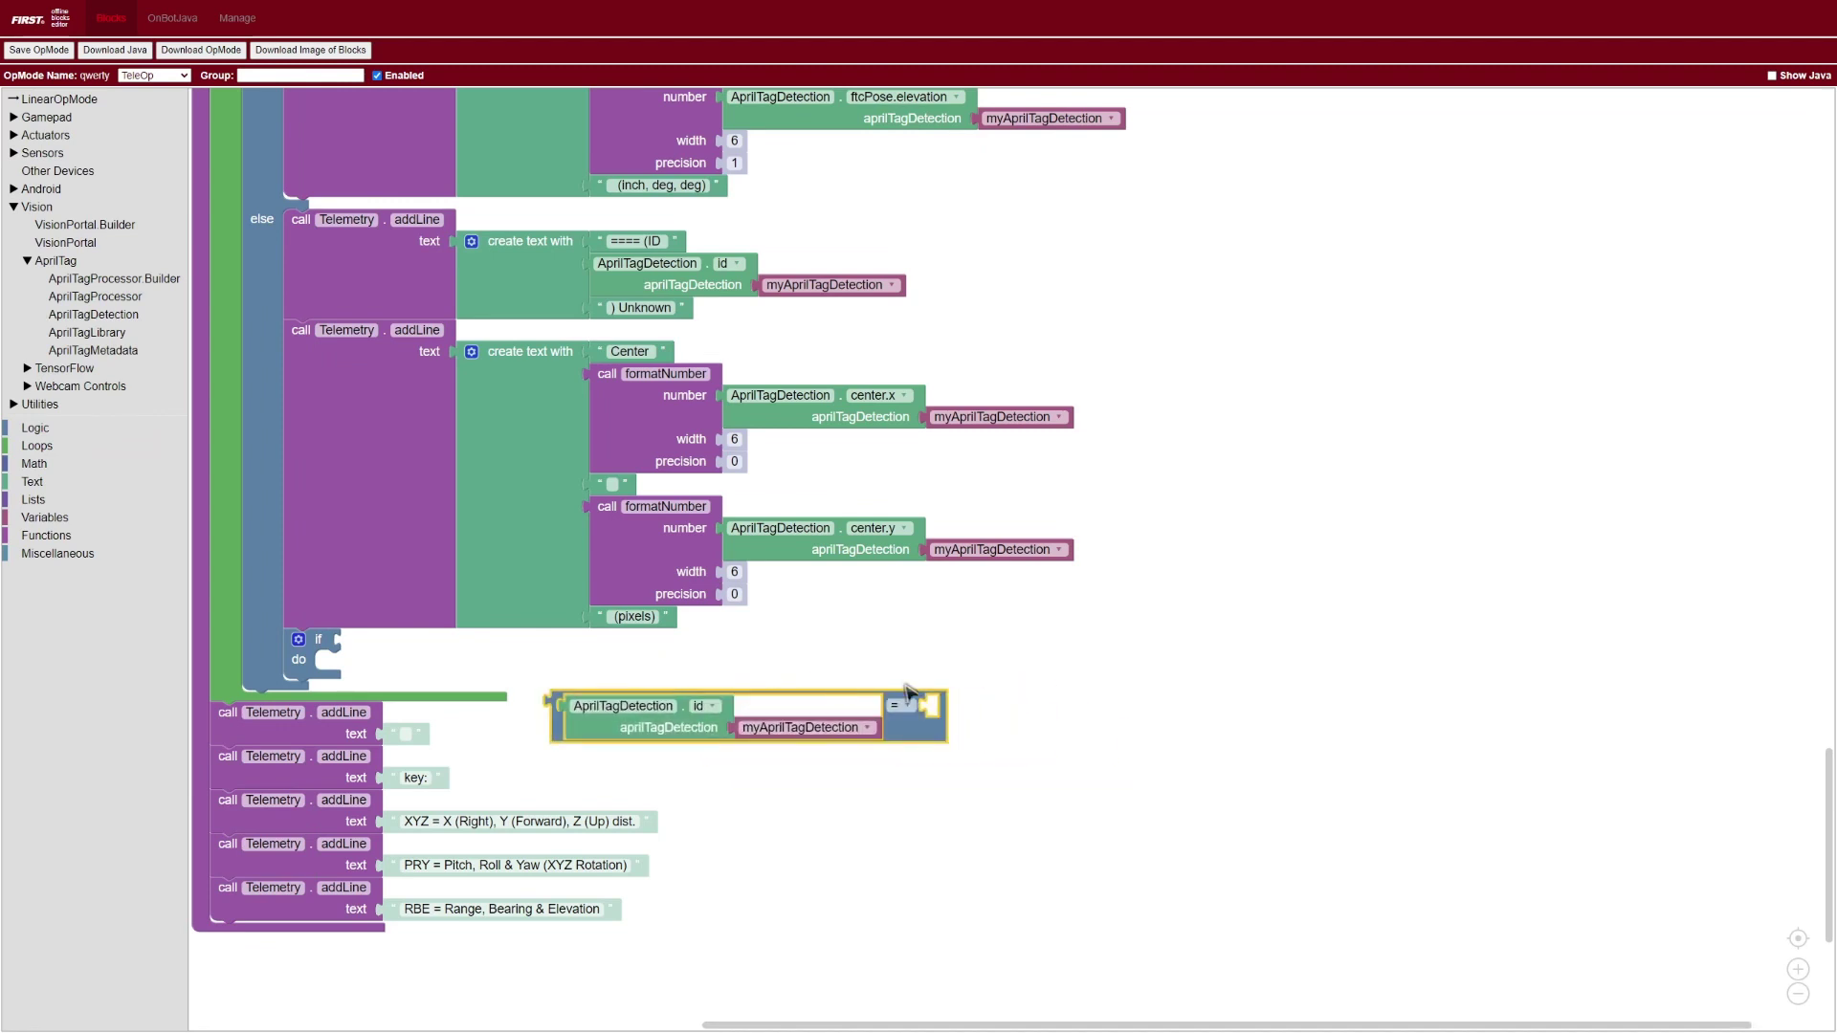
click(34, 463)
drag(208, 108, 937, 705)
text(4)
drag(560, 705, 351, 641)
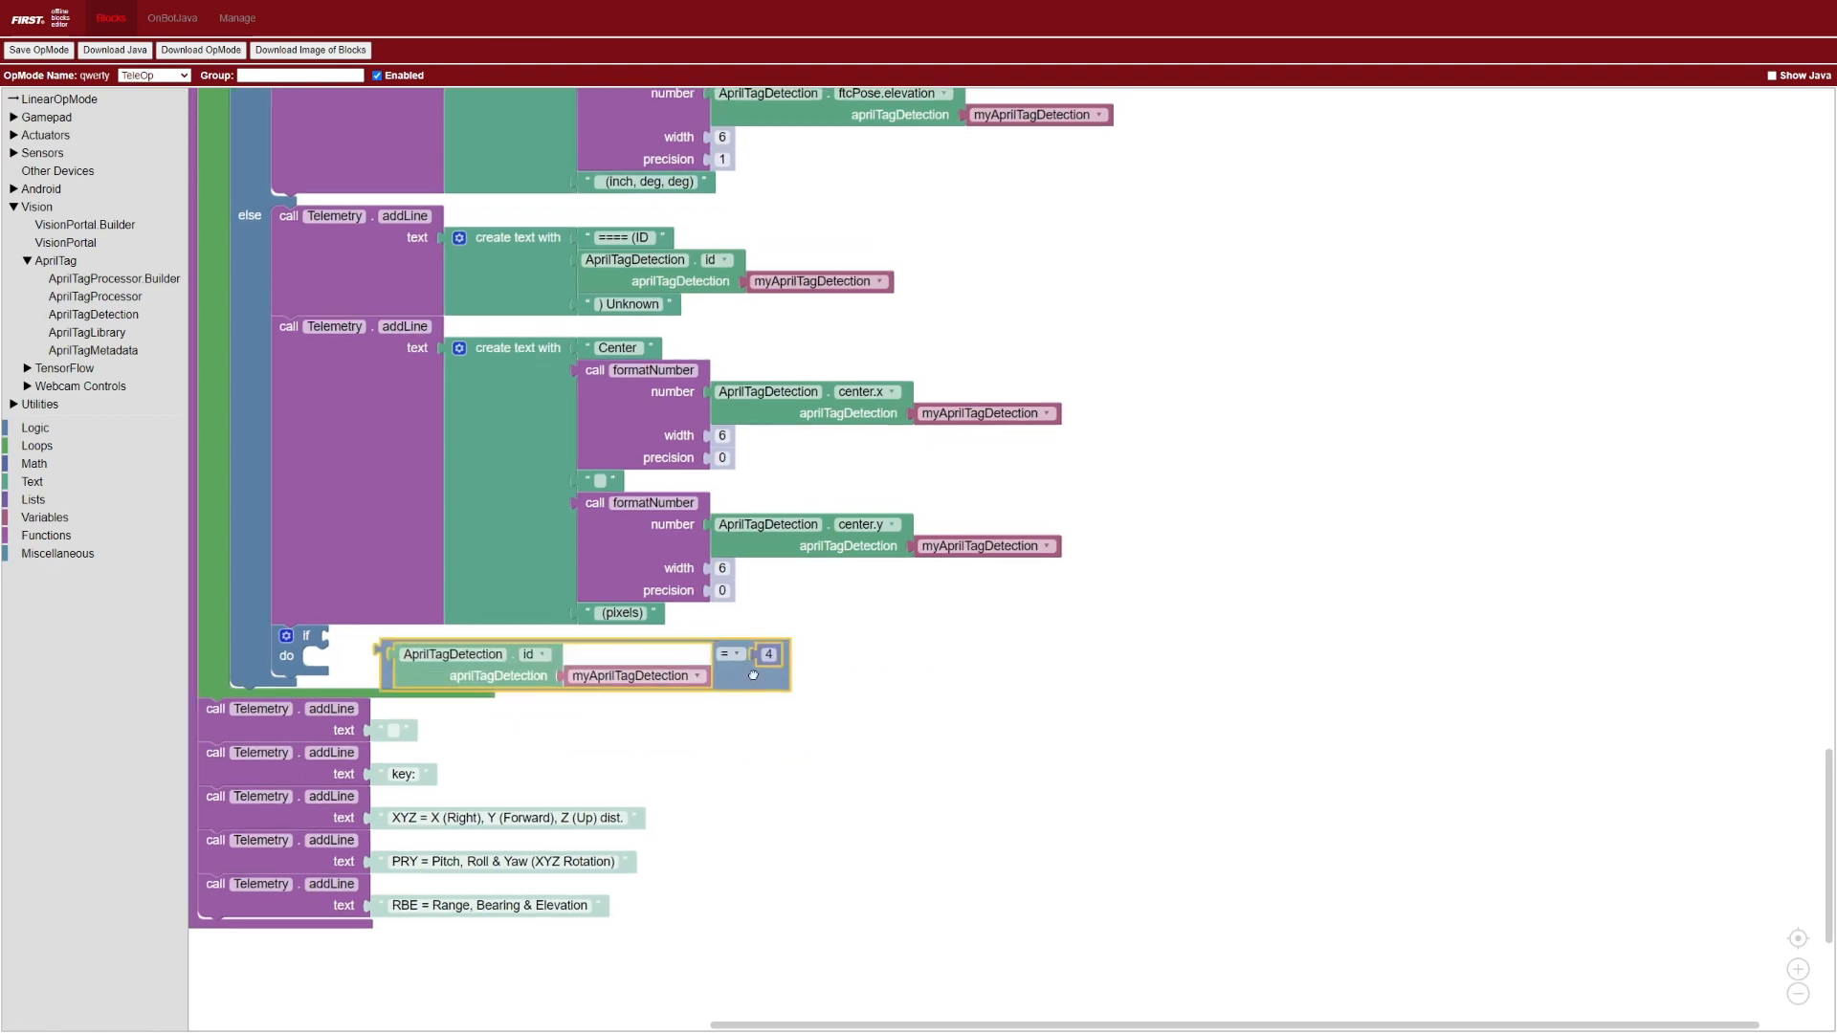
Add a comment 'Run your autonomous code here' inside the if's do section
click(55, 554)
mouse_move(388, 359)
mouse_down()
mouse_move(430, 638)
mouse_move(413, 636)
mouse_up()
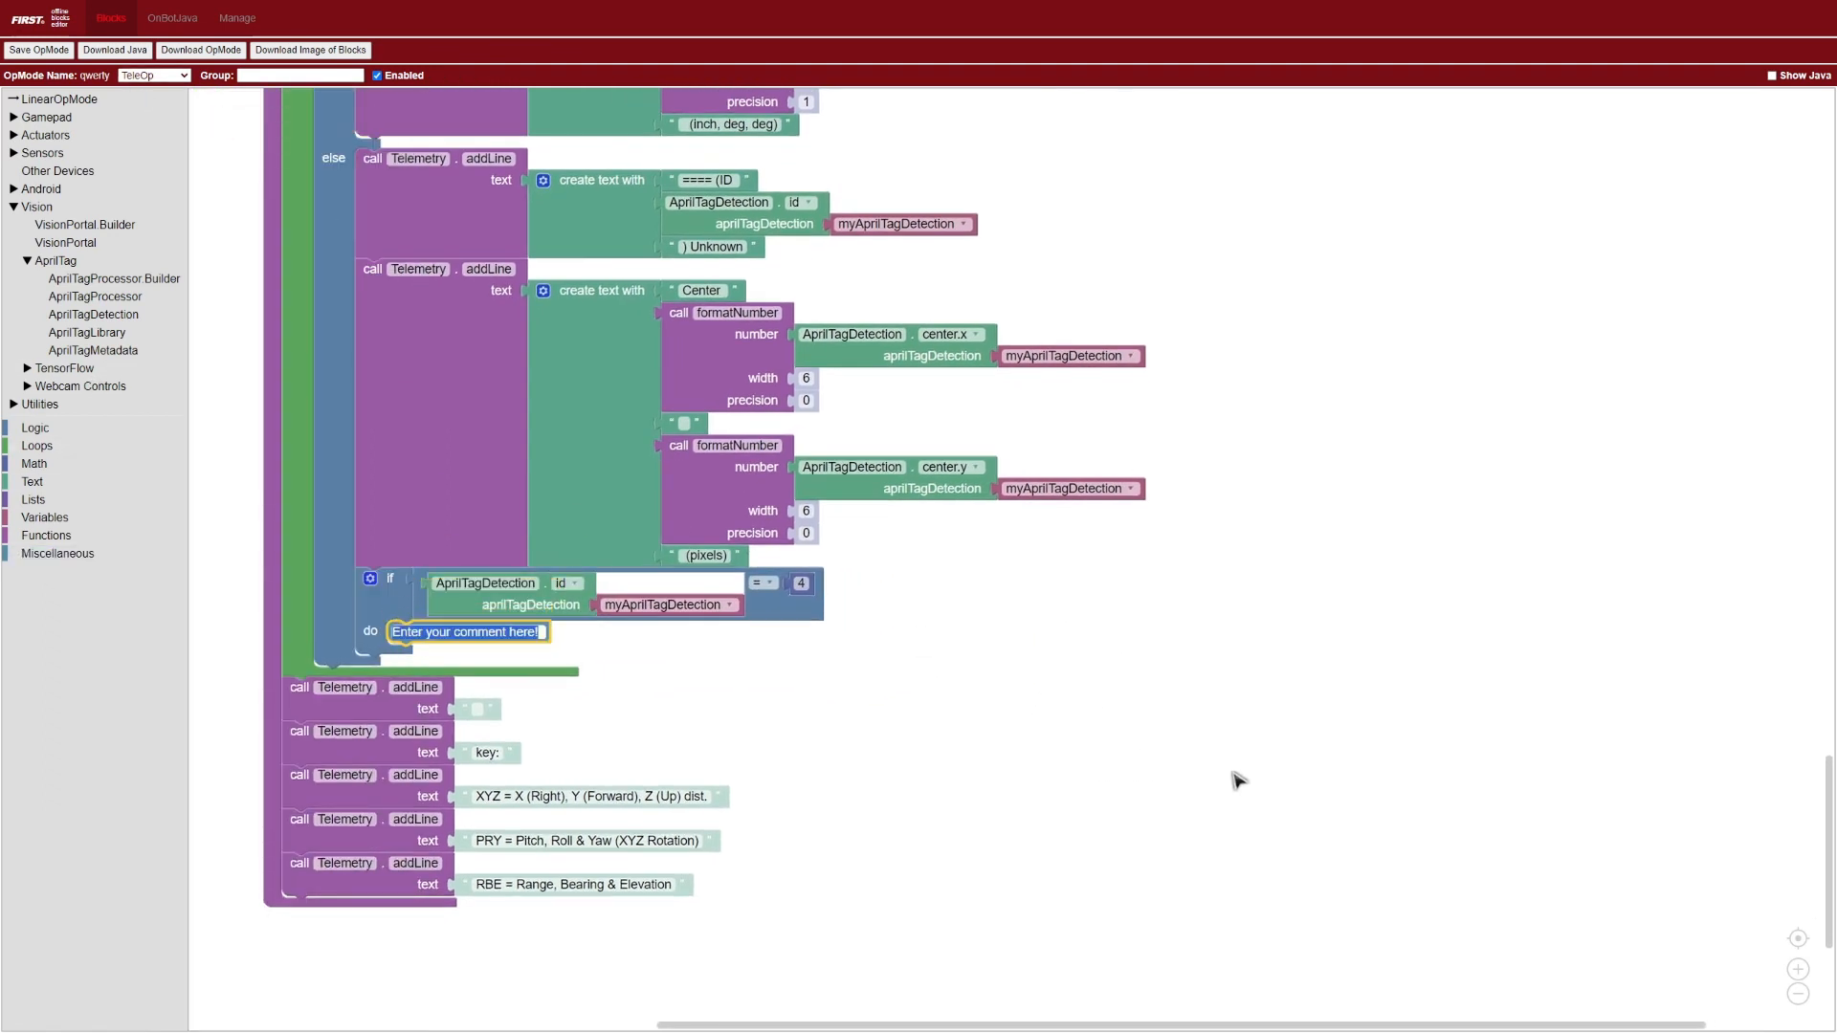
text(Run your autonomo)
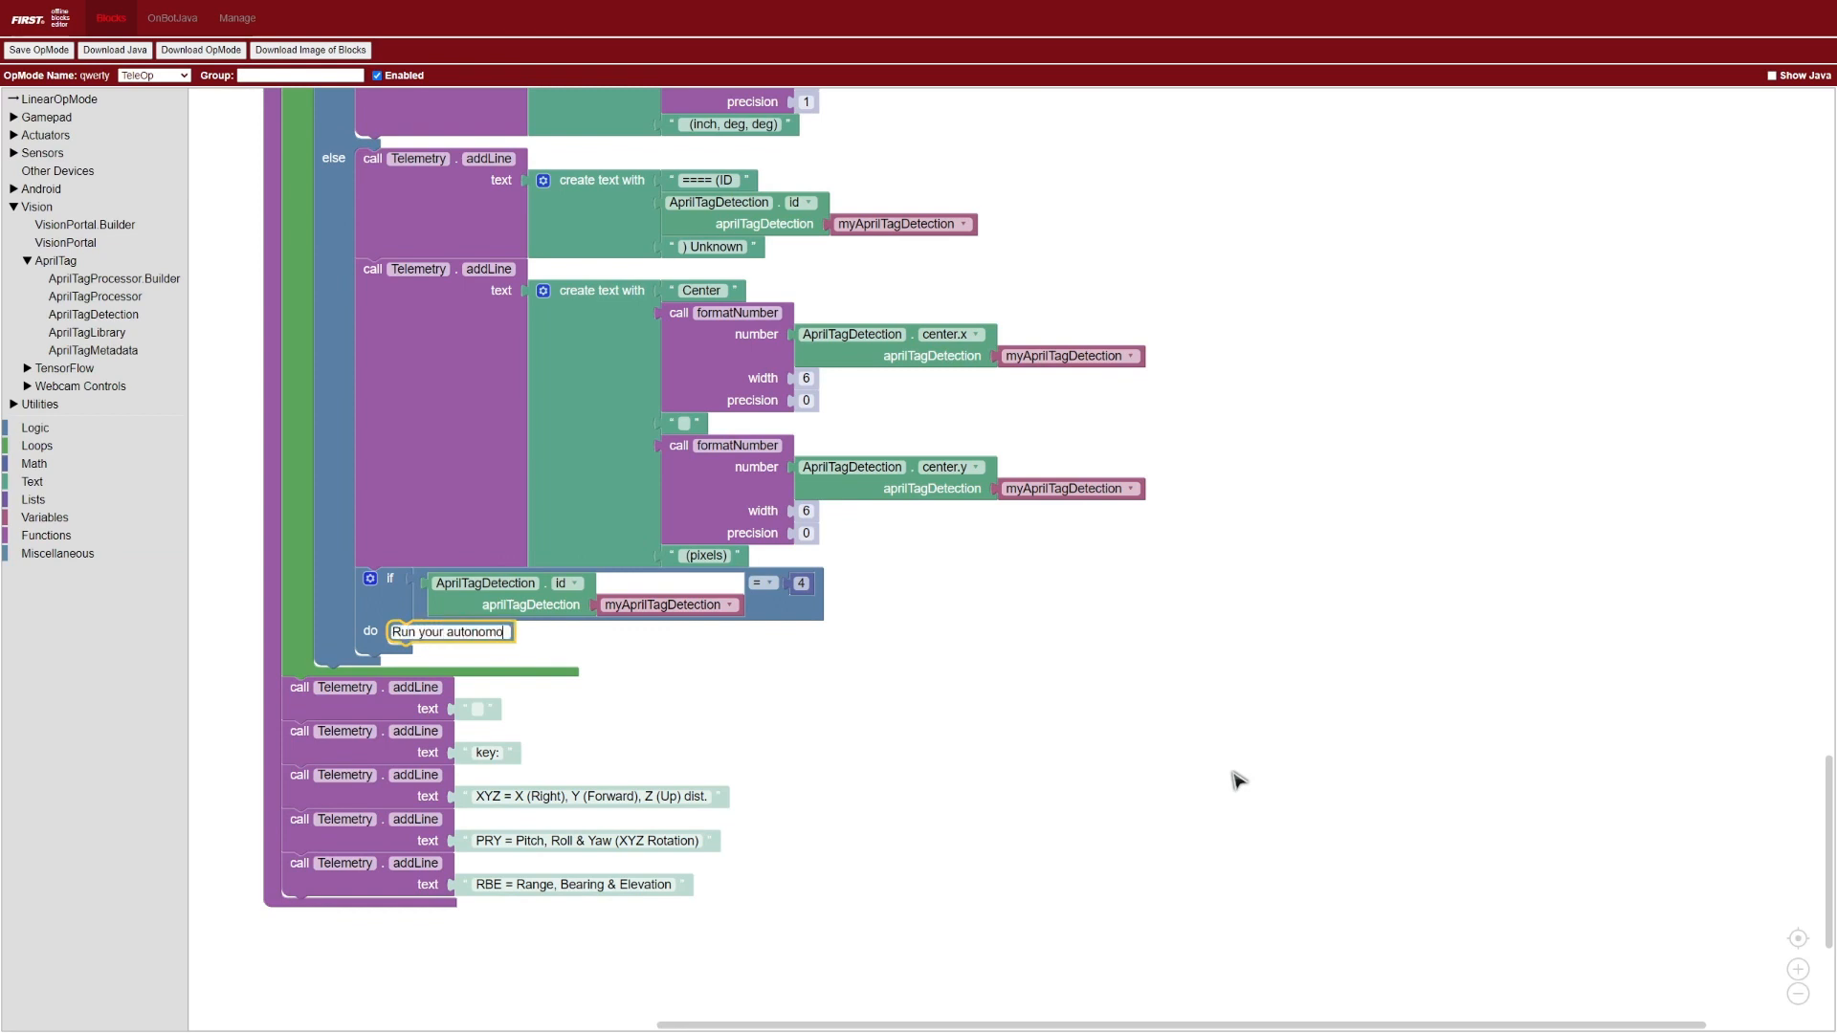
text(us code here)
click(1443, 829)
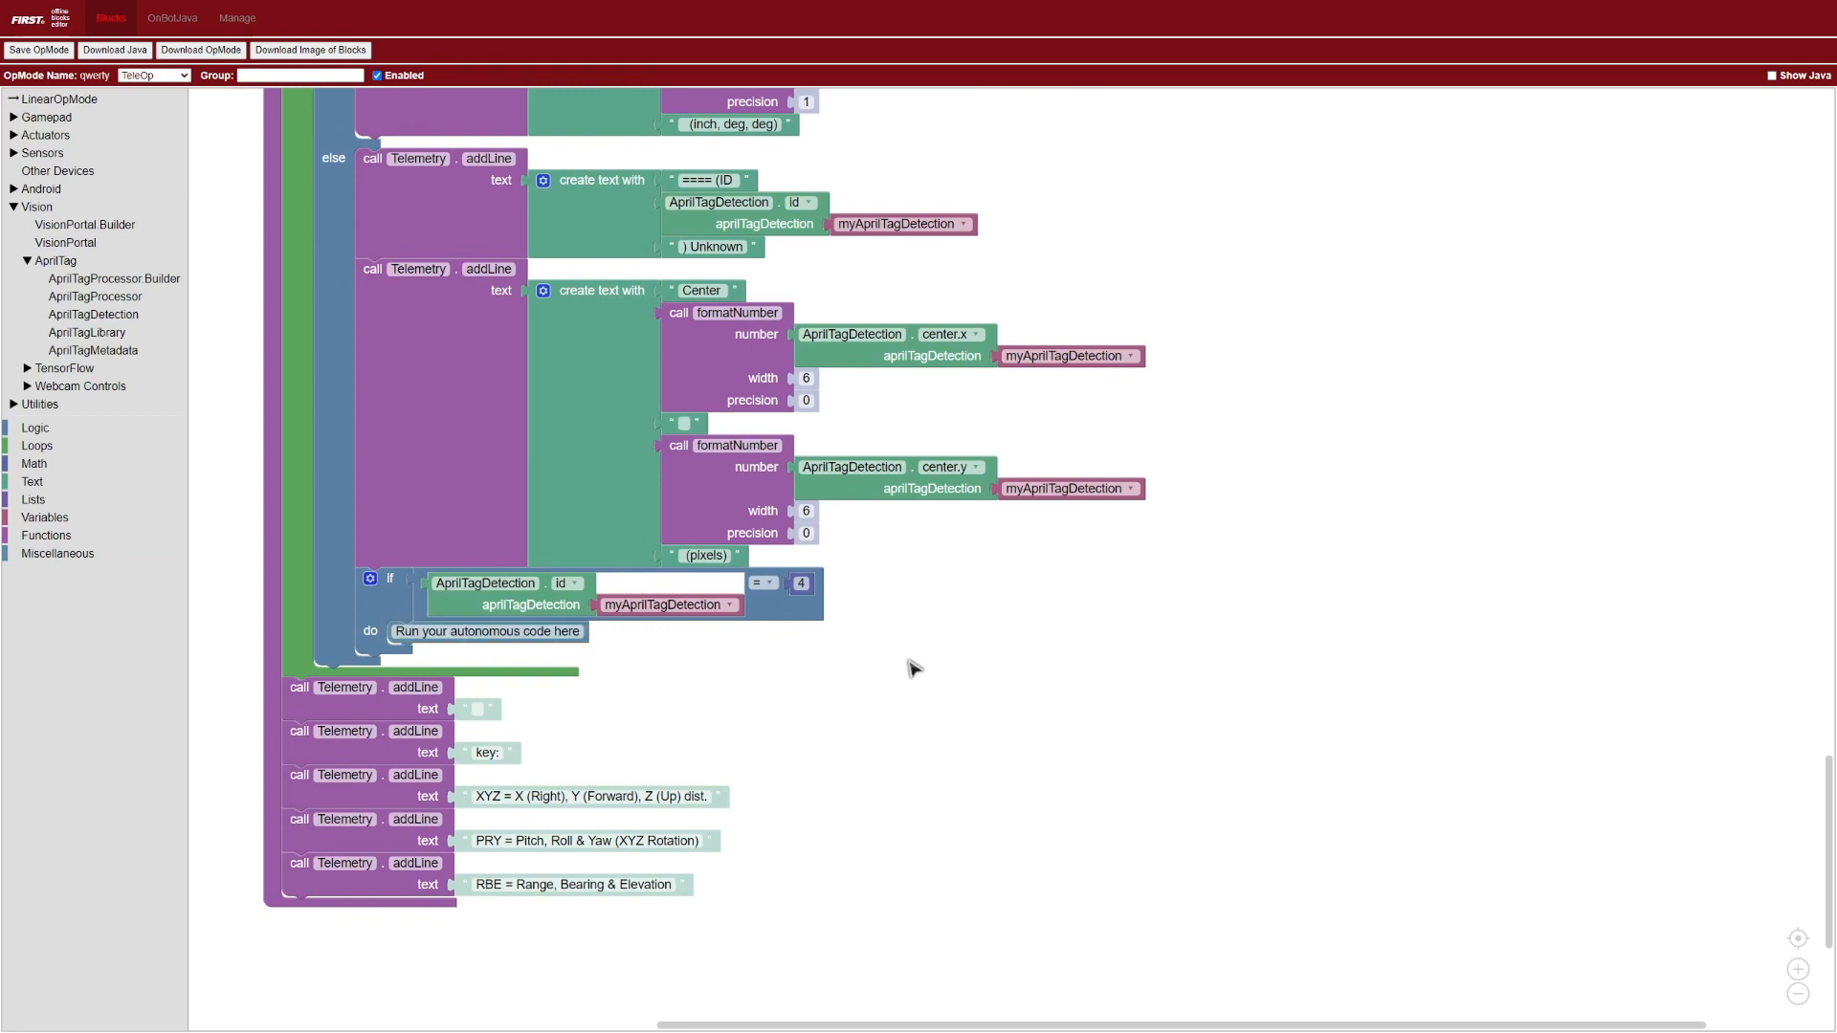
drag(915, 669, 1027, 801)
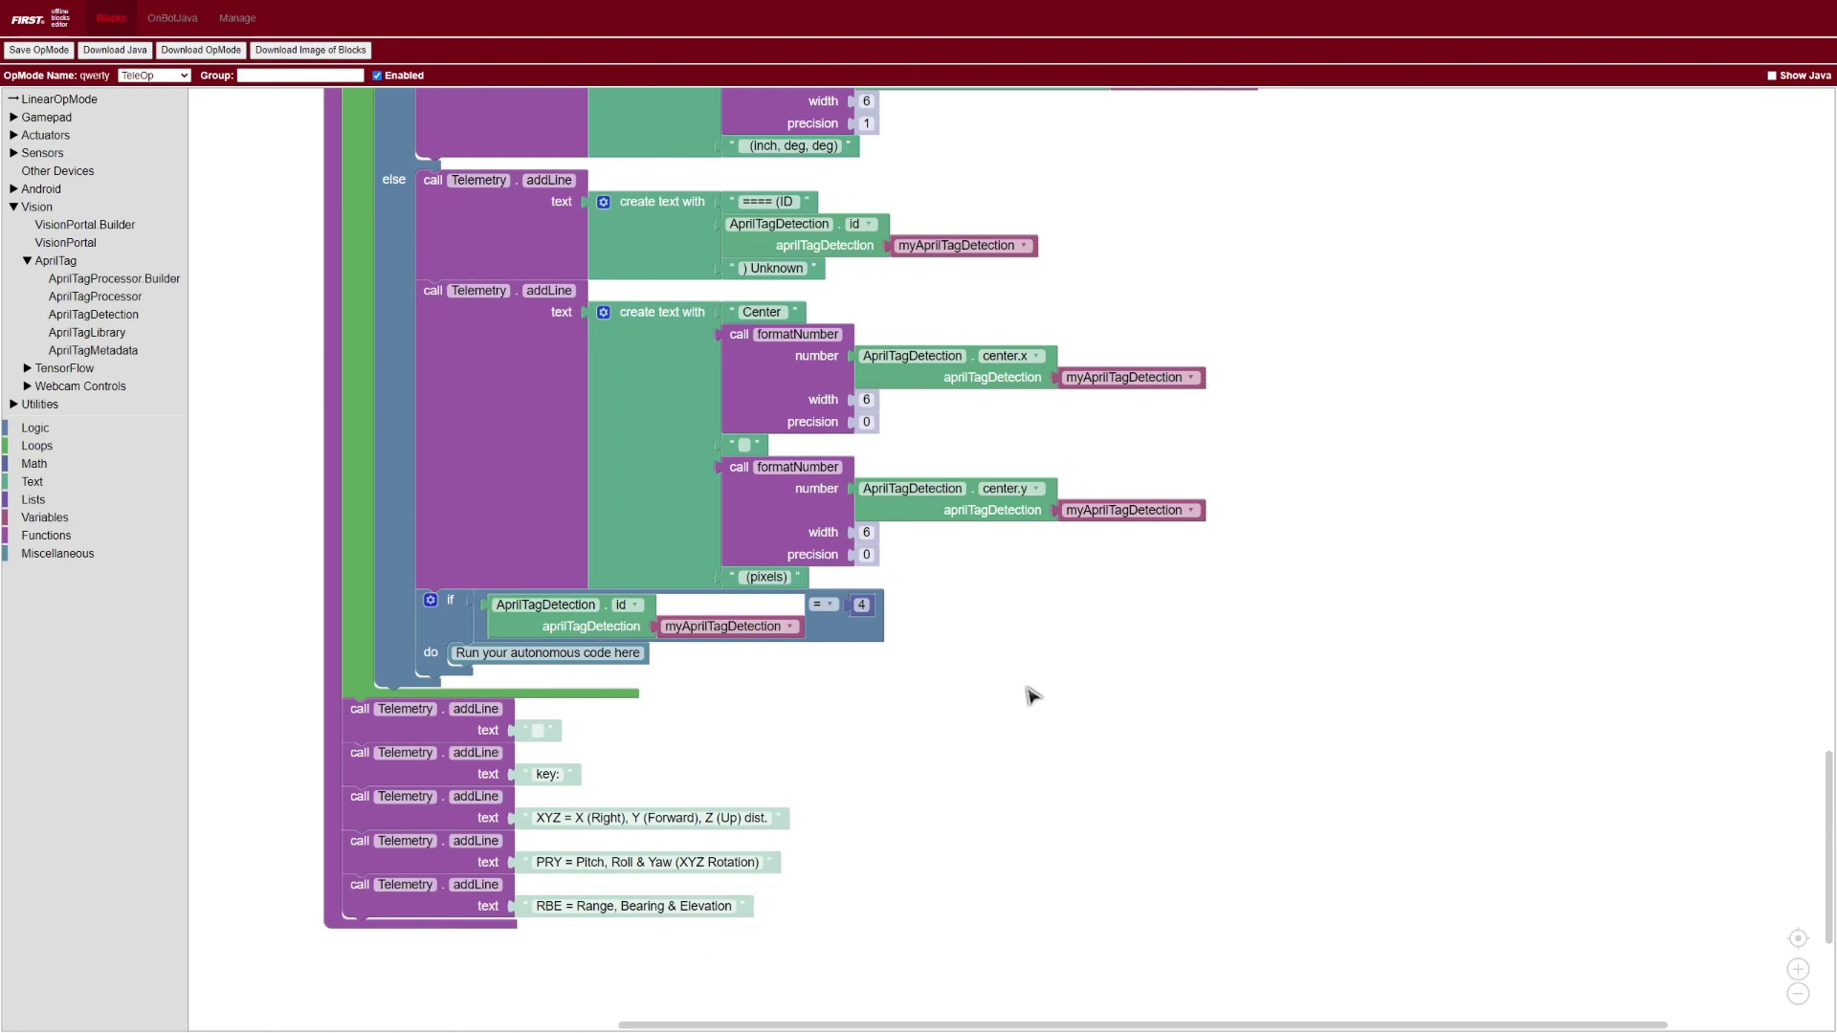
click(93, 314)
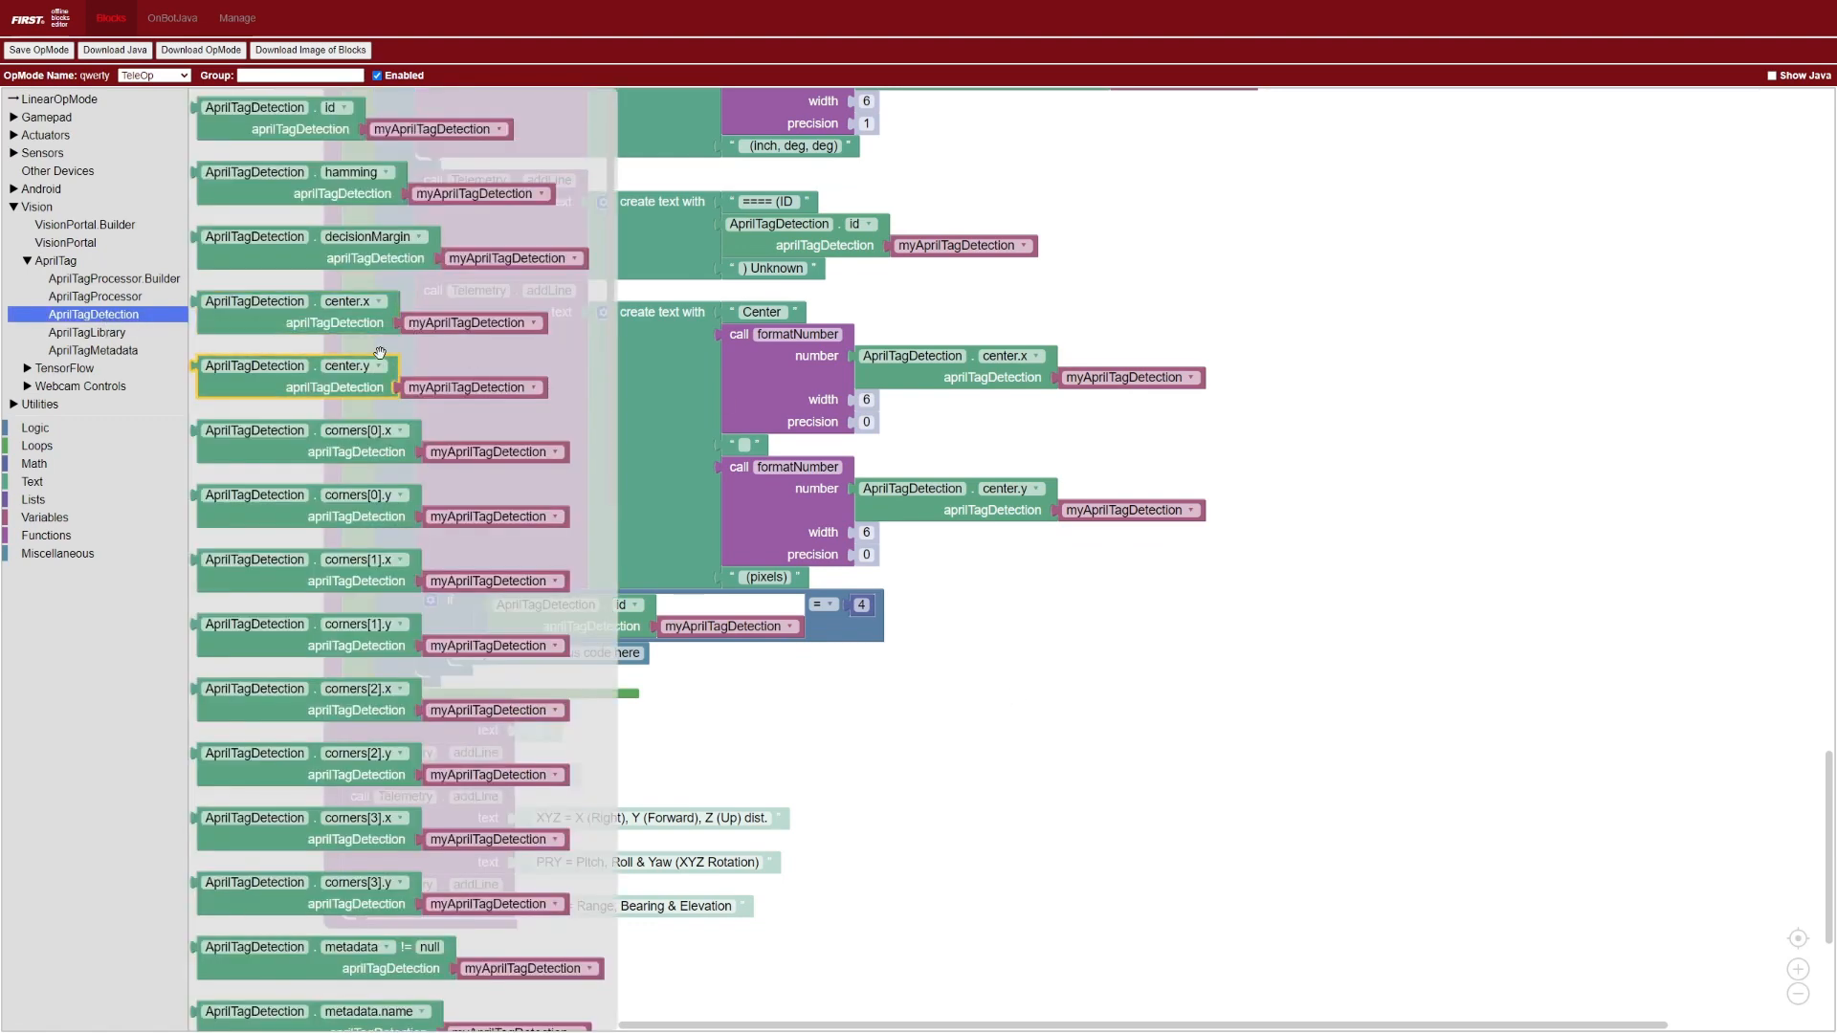
scroll(376, 351, down, 5)
scroll(360, 503, down, 5)
scroll(330, 574, down, 5)
scroll(317, 609, down, 5)
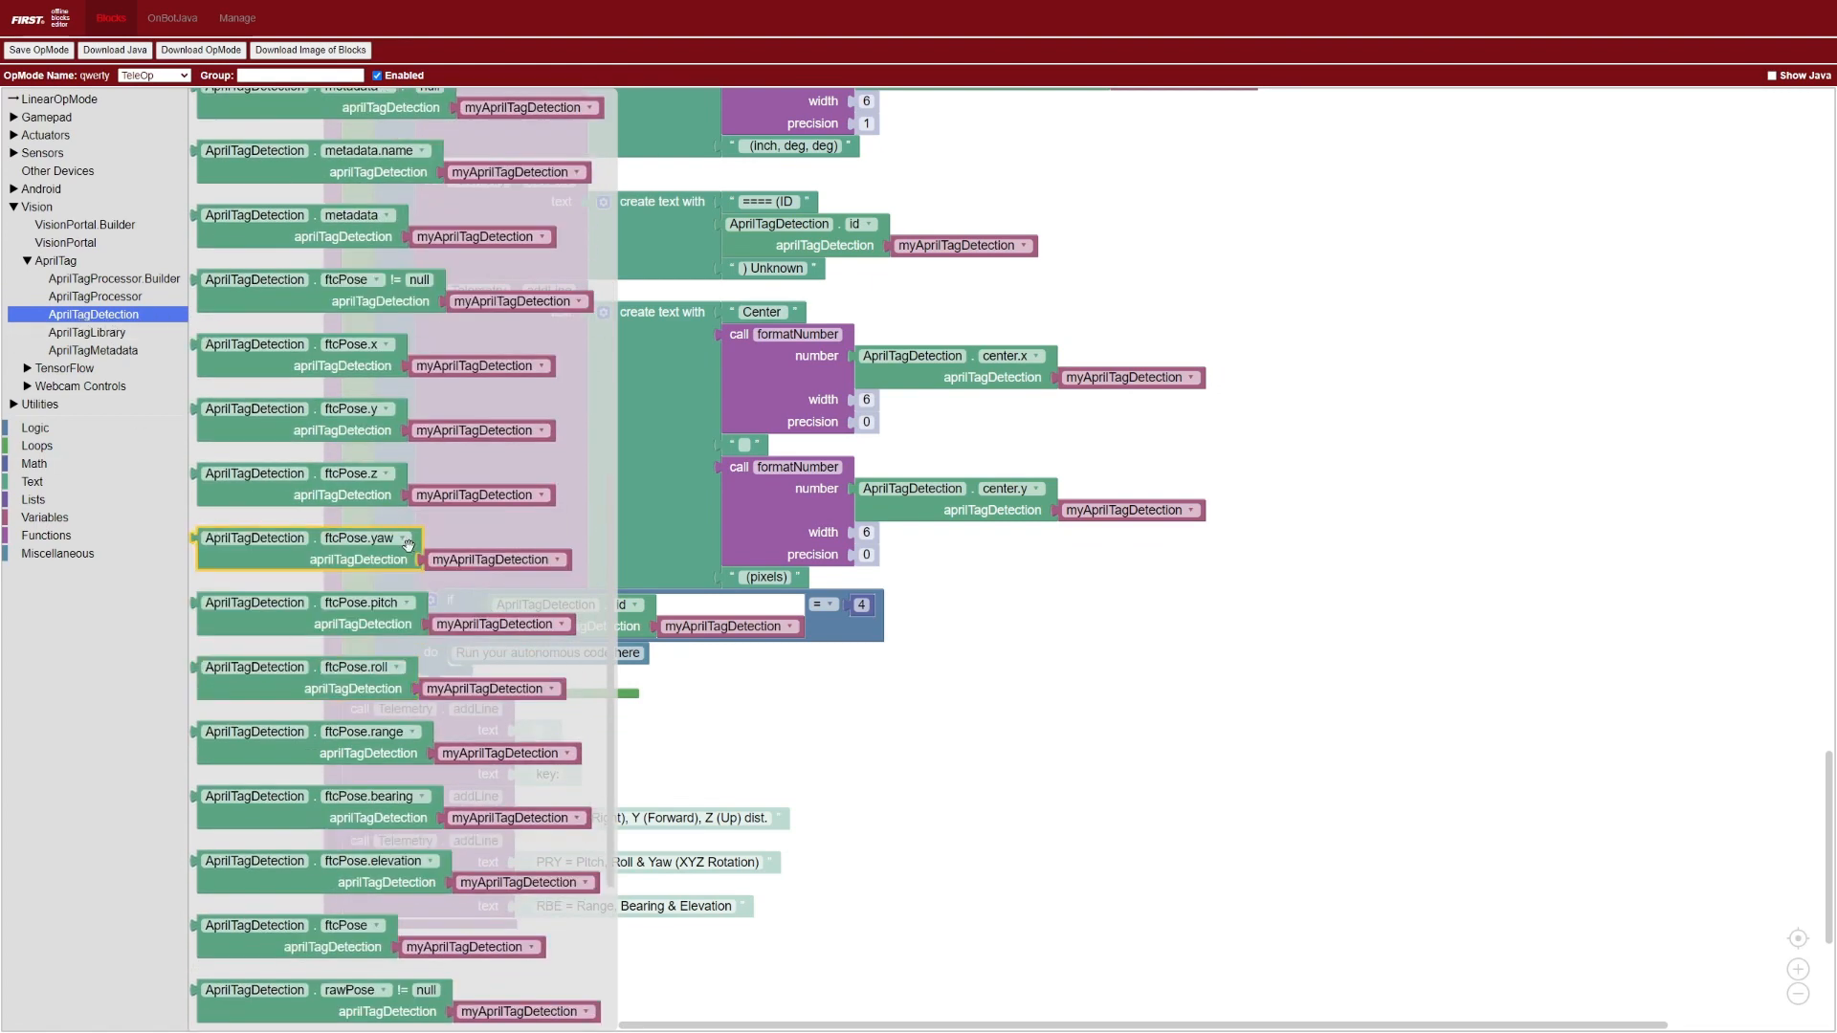
scroll(344, 396, down, 3)
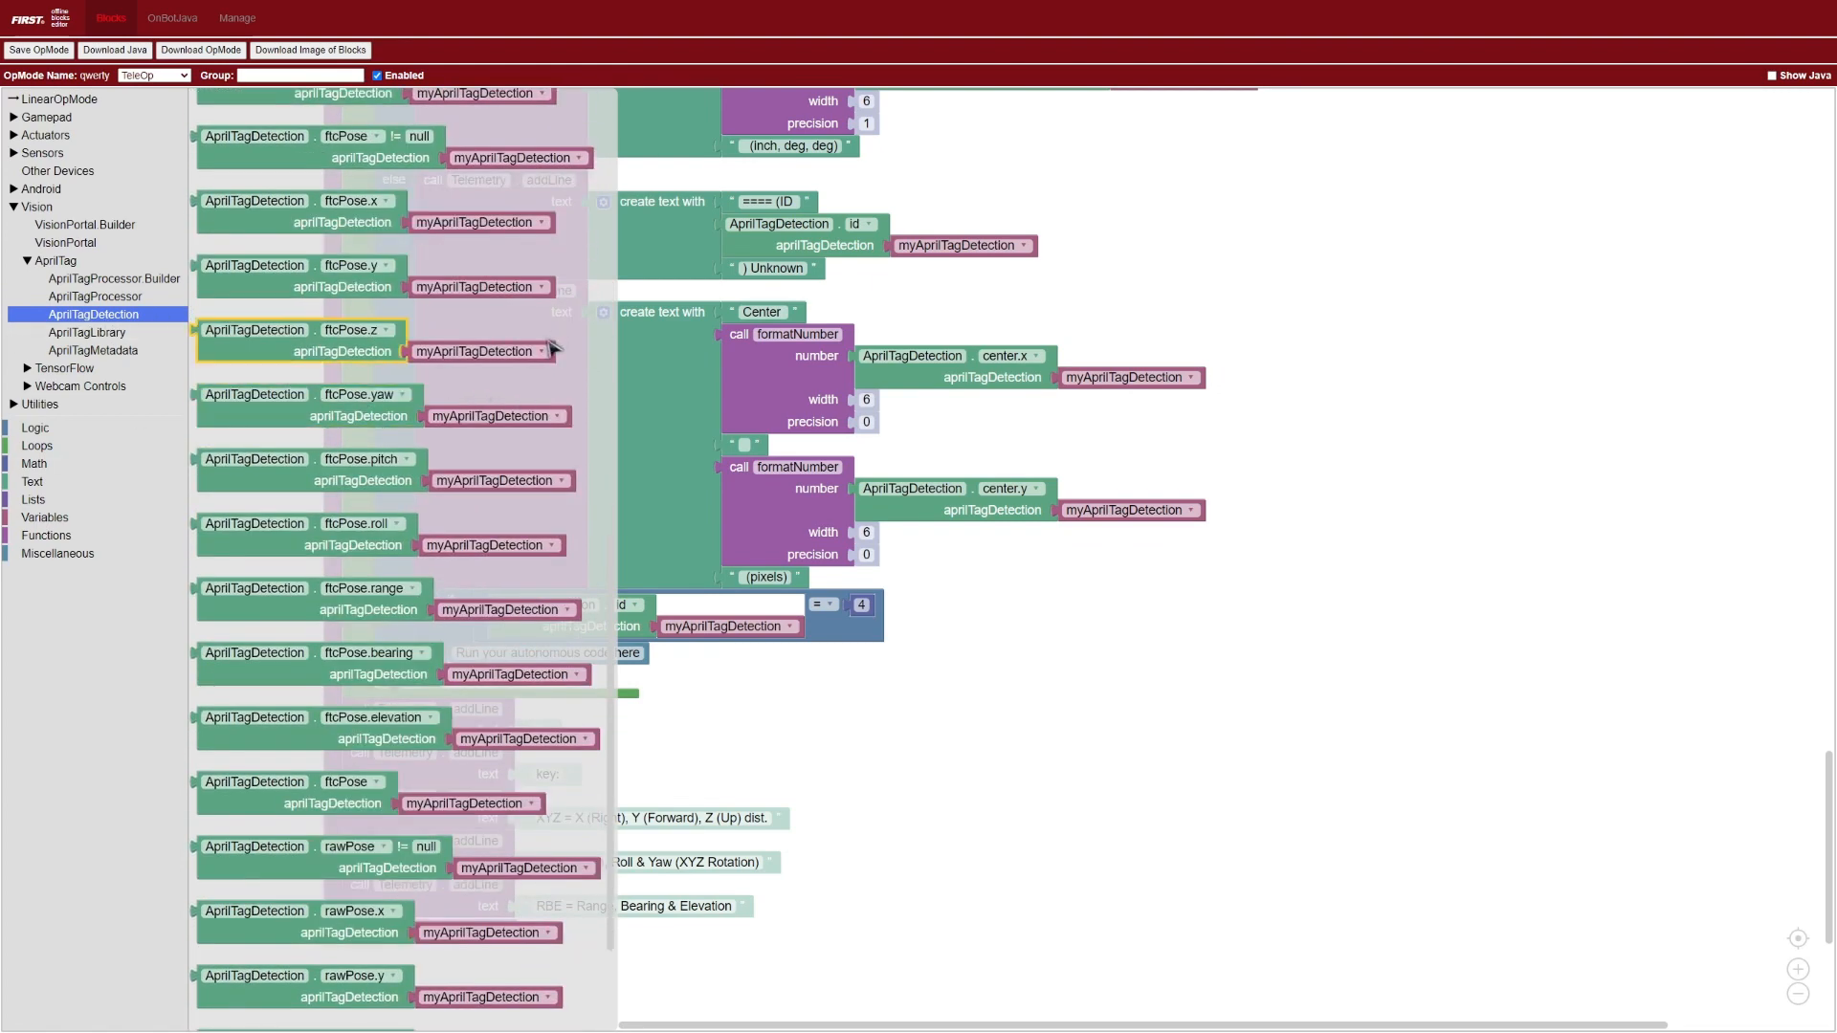
click(1245, 543)
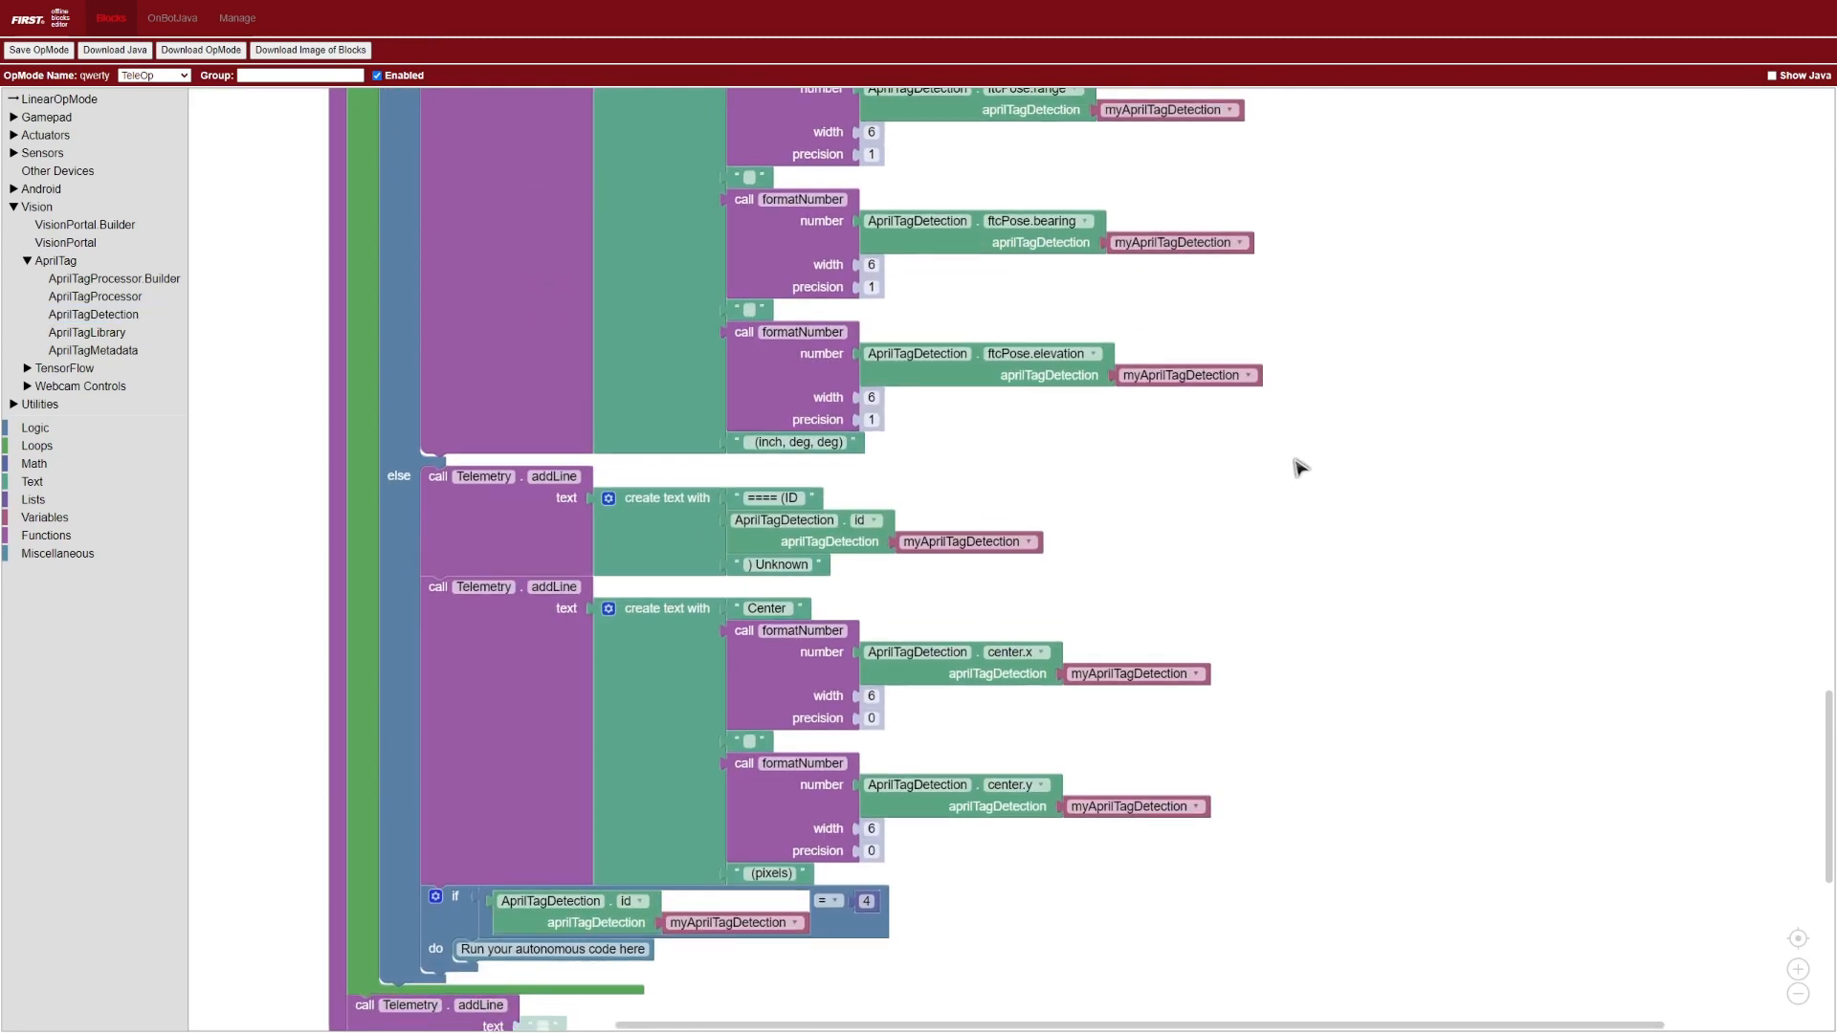
scroll(1342, 320, up, 5)
scroll(1341, 319, up, 4)
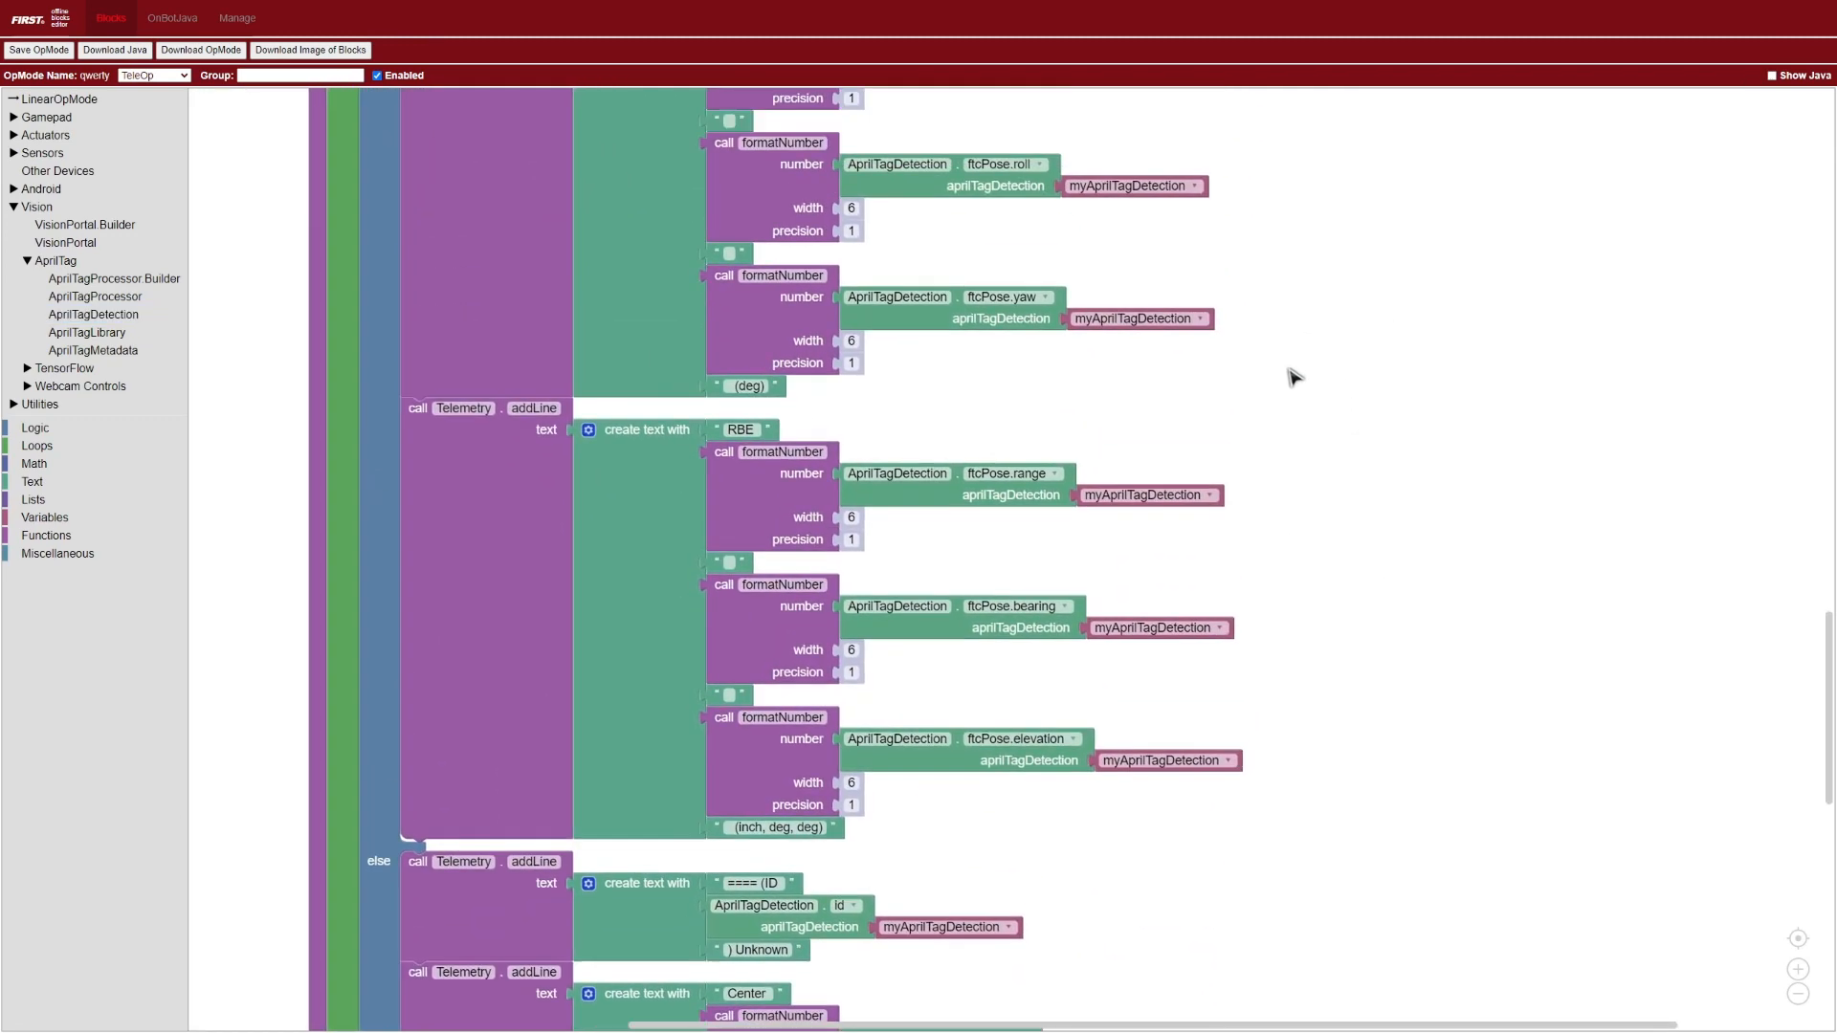
scroll(1336, 359, up, 4)
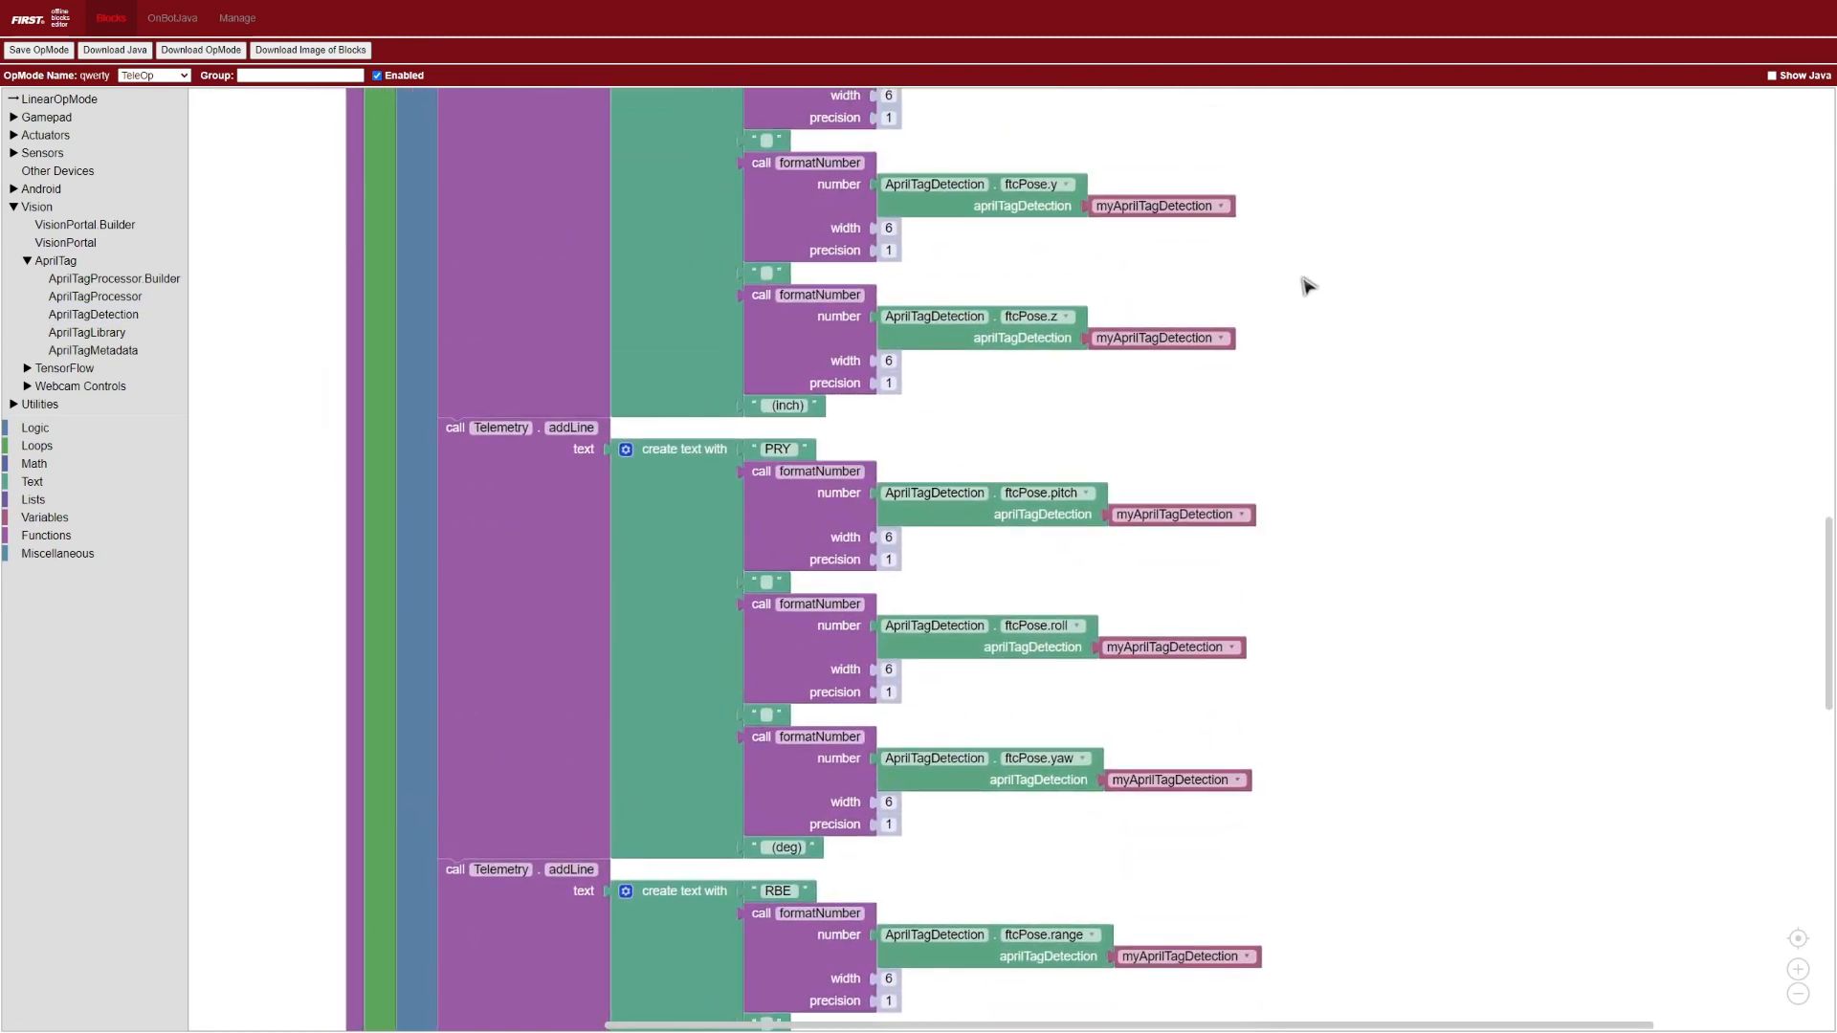
scroll(1313, 317, up, 3)
scroll(1264, 416, up, 2)
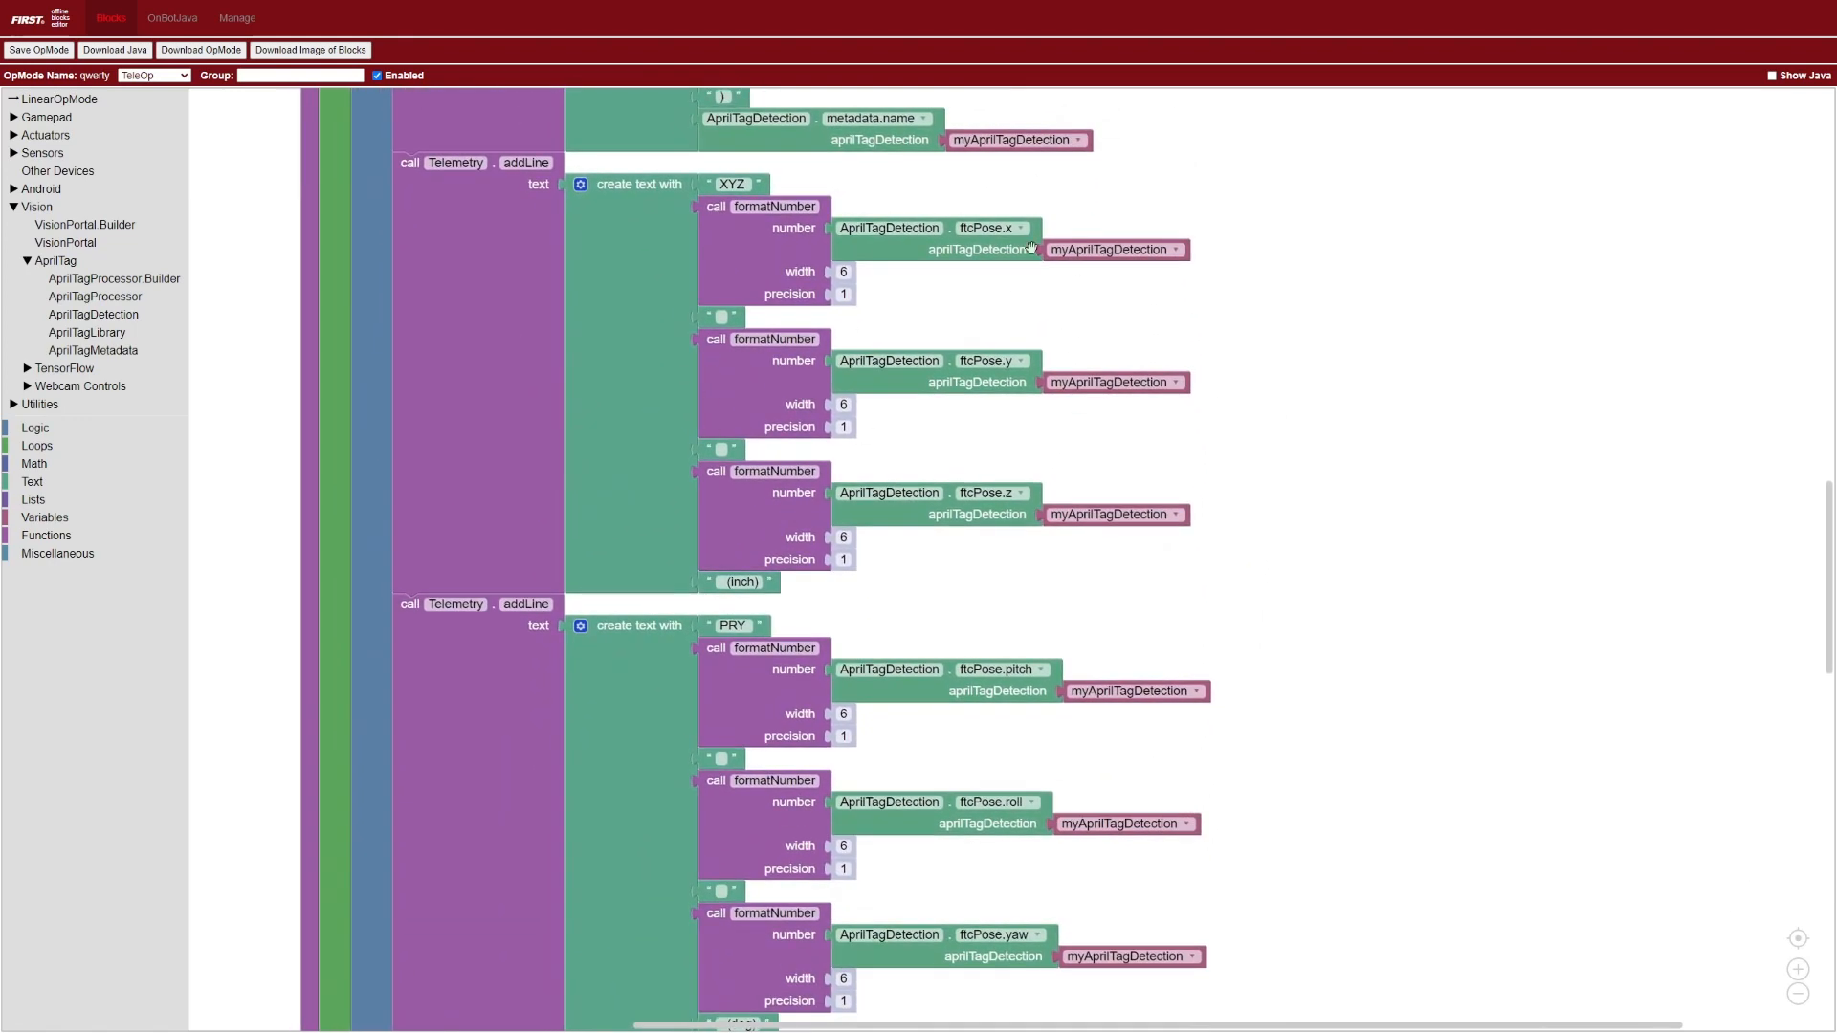
scroll(1299, 610, down, 3)
scroll(1284, 336, down, 1)
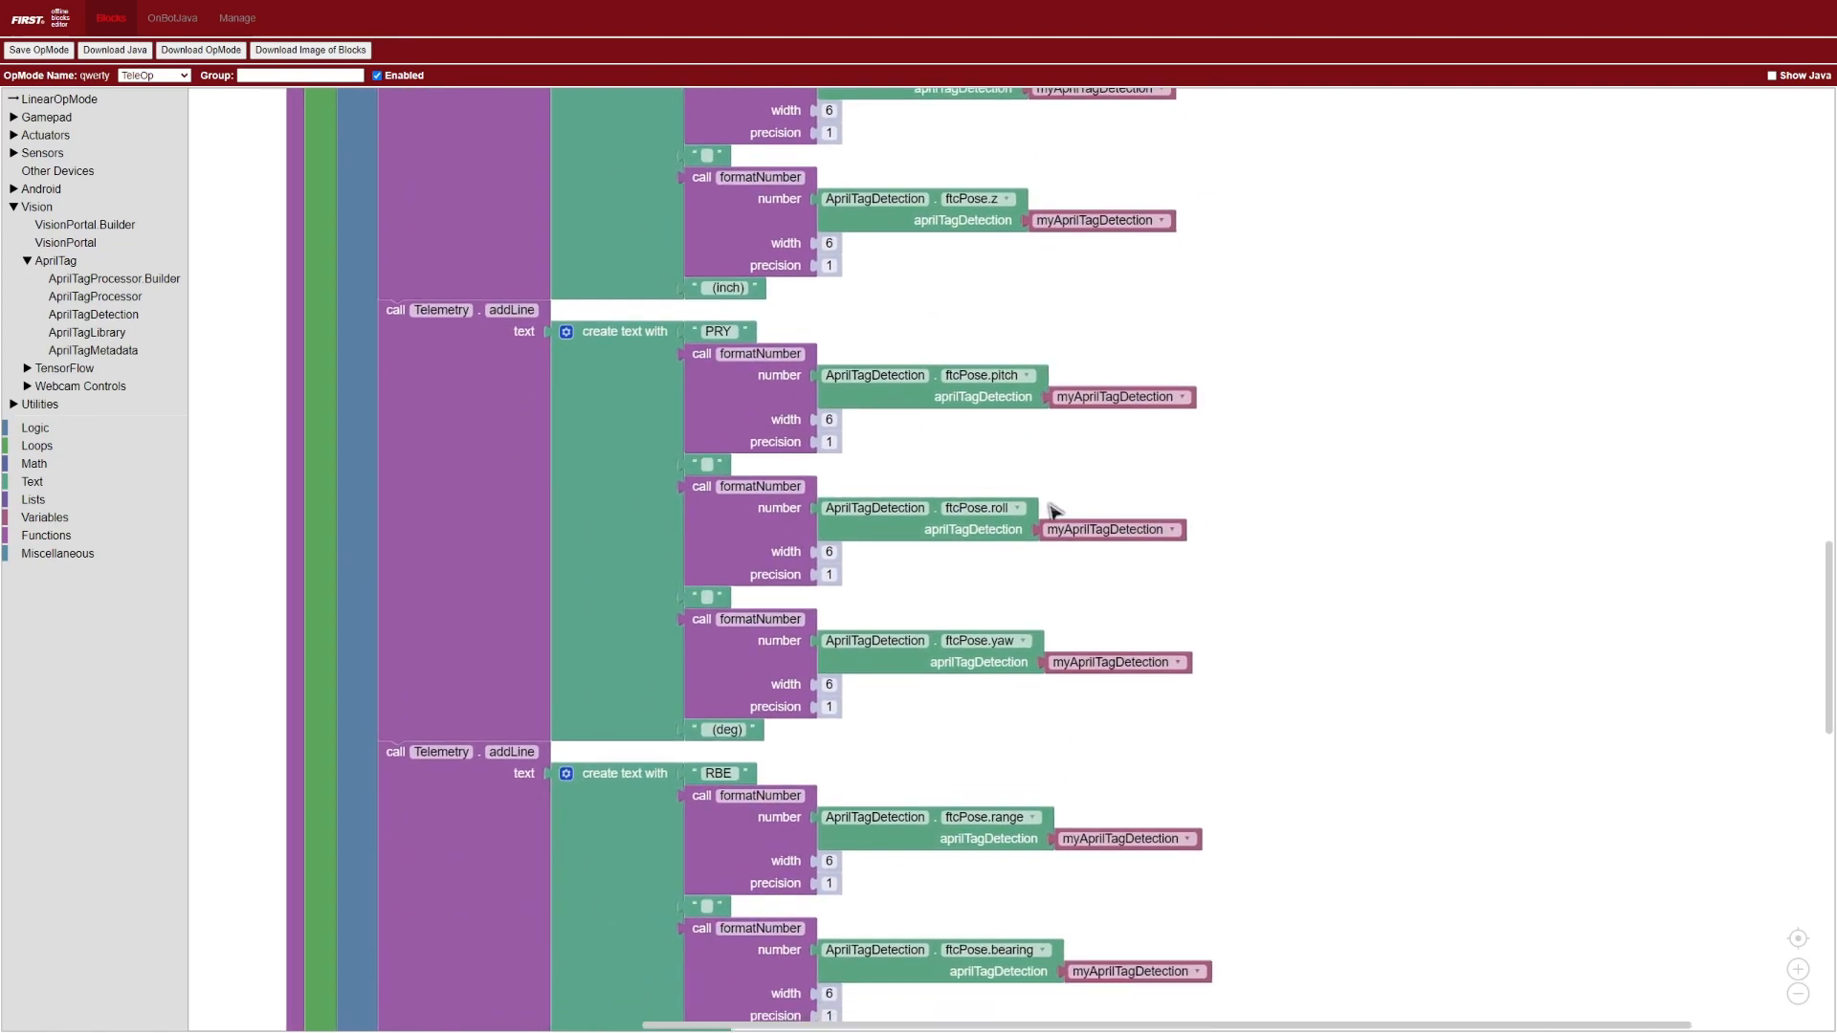
scroll(1314, 451, up, 2)
scroll(1291, 453, up, 2)
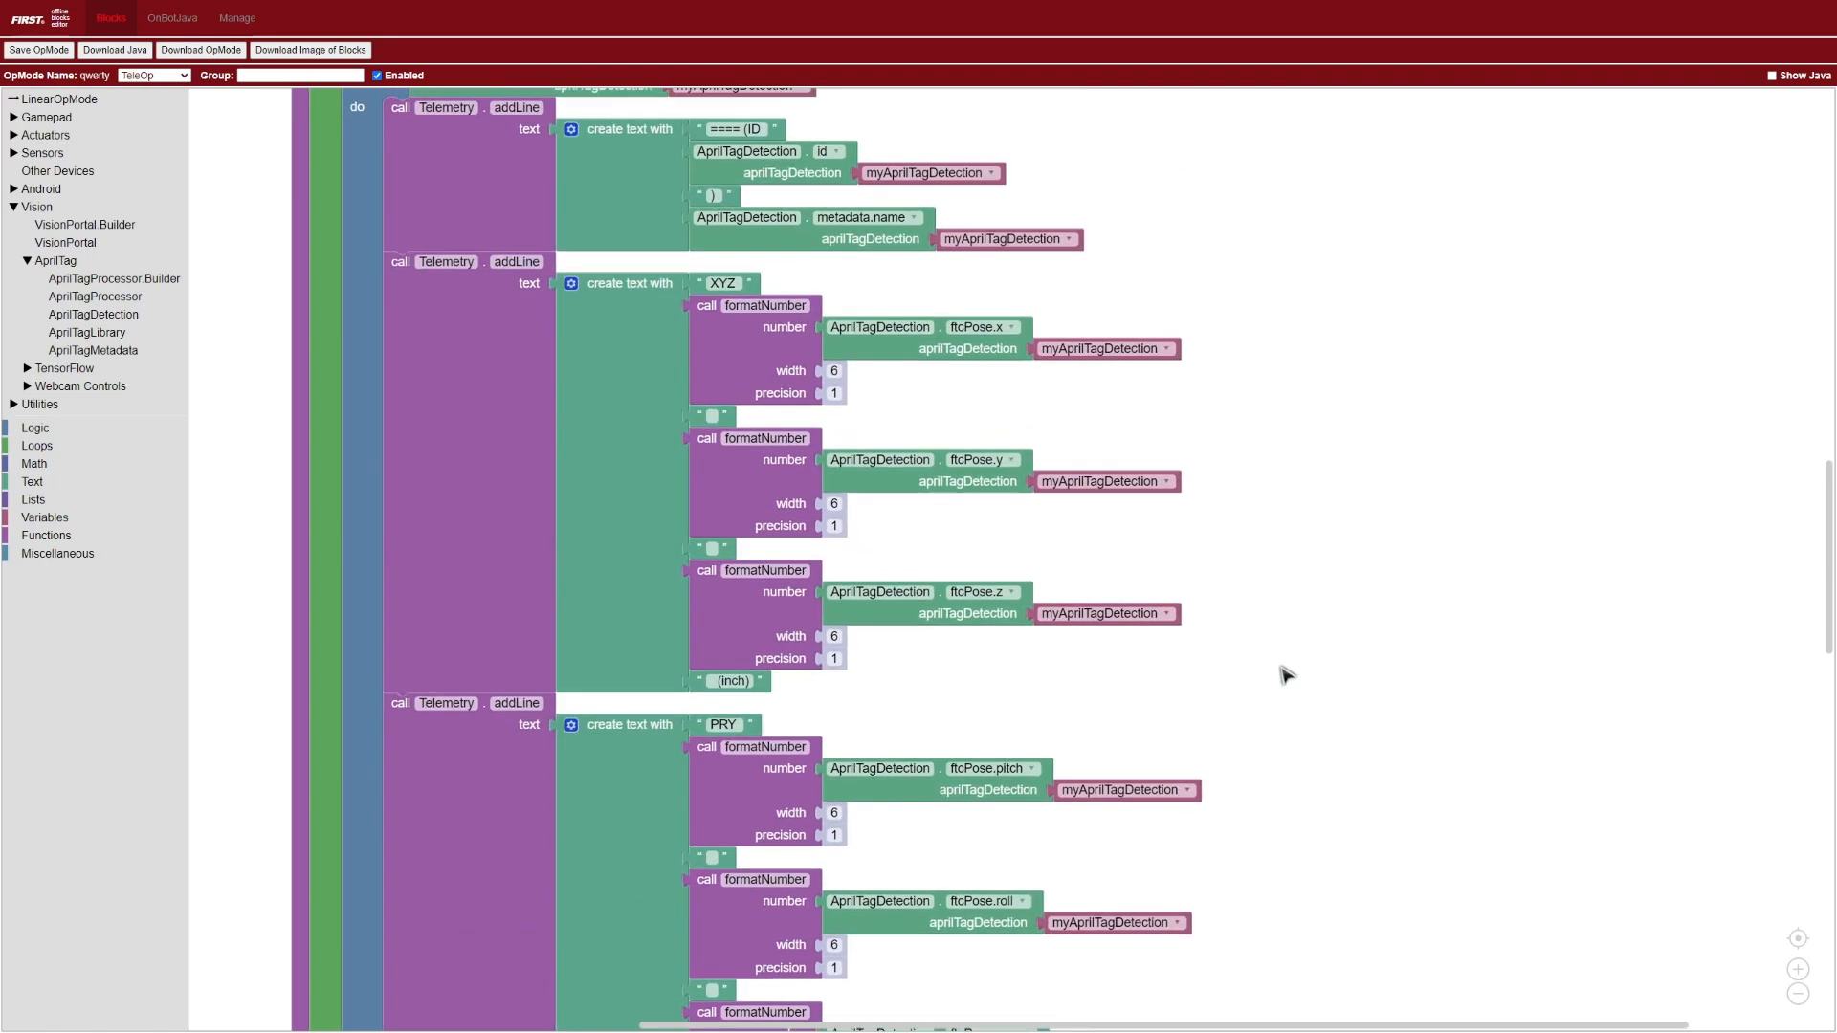
scroll(1287, 467, up, 2)
scroll(1280, 548, down, 1)
scroll(1299, 532, down, 3)
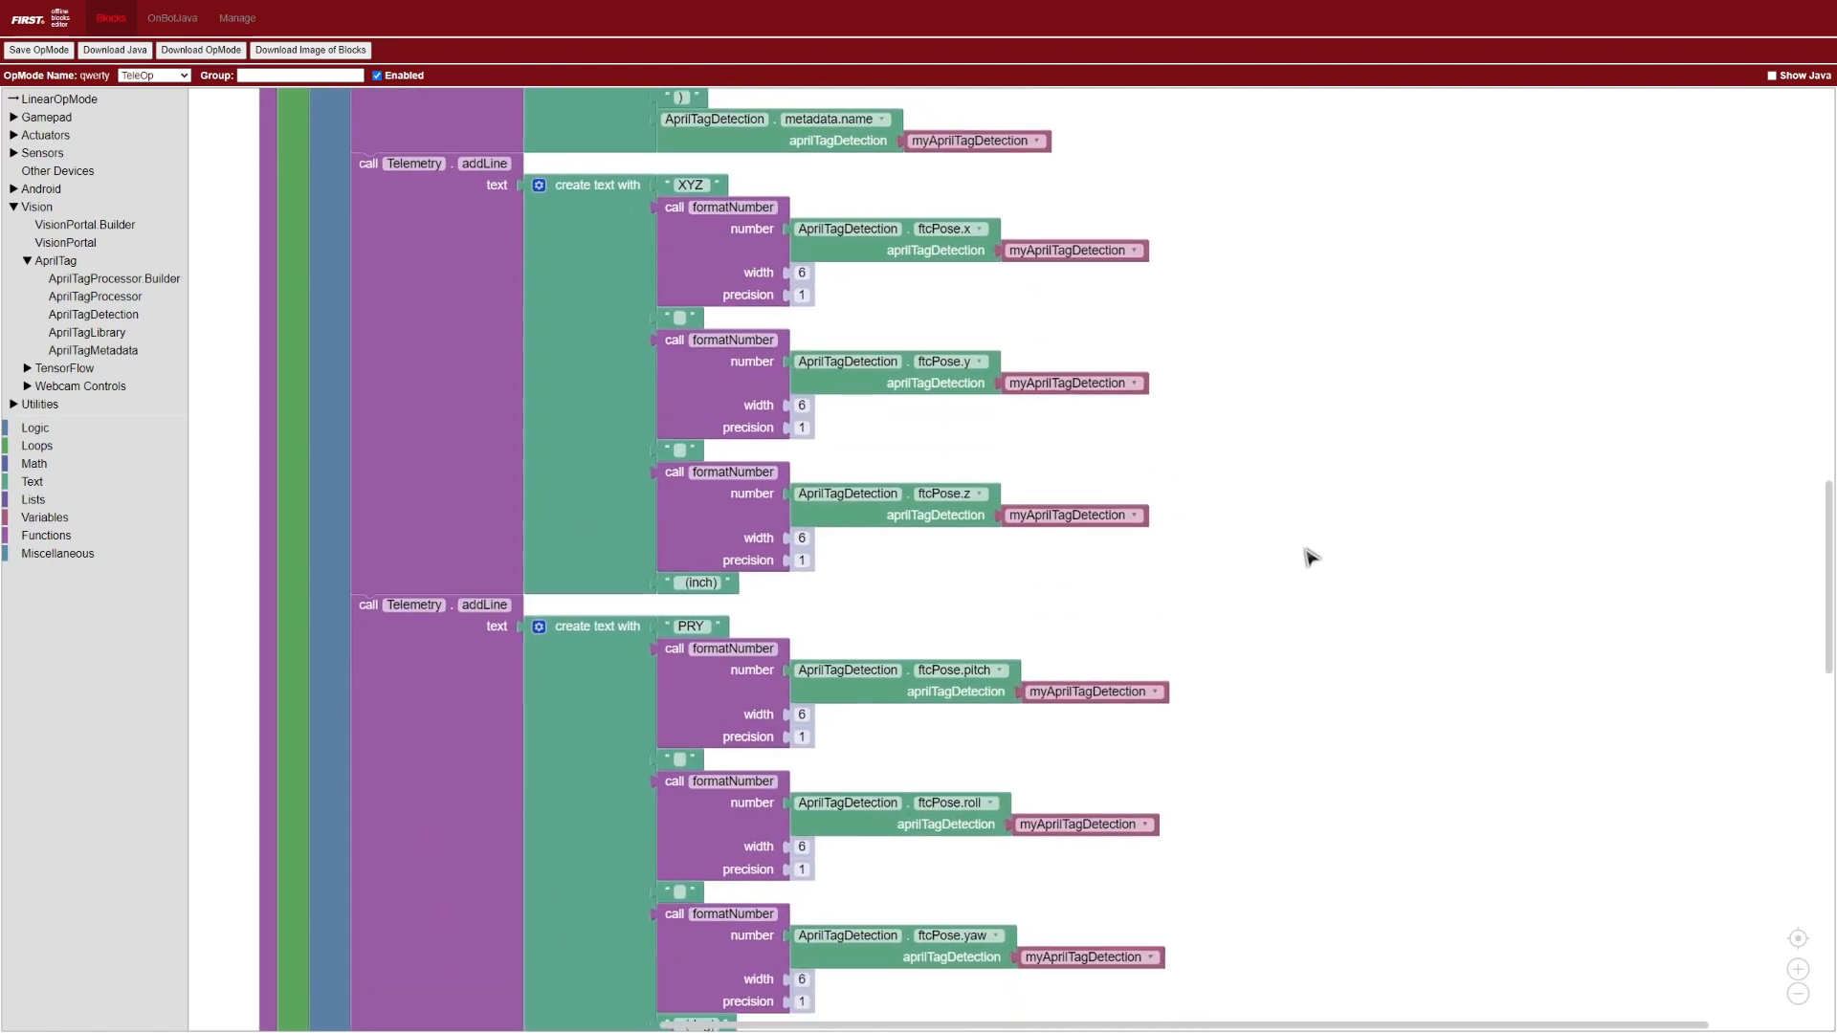
scroll(1306, 499, up, 1)
scroll(1335, 502, up, 1)
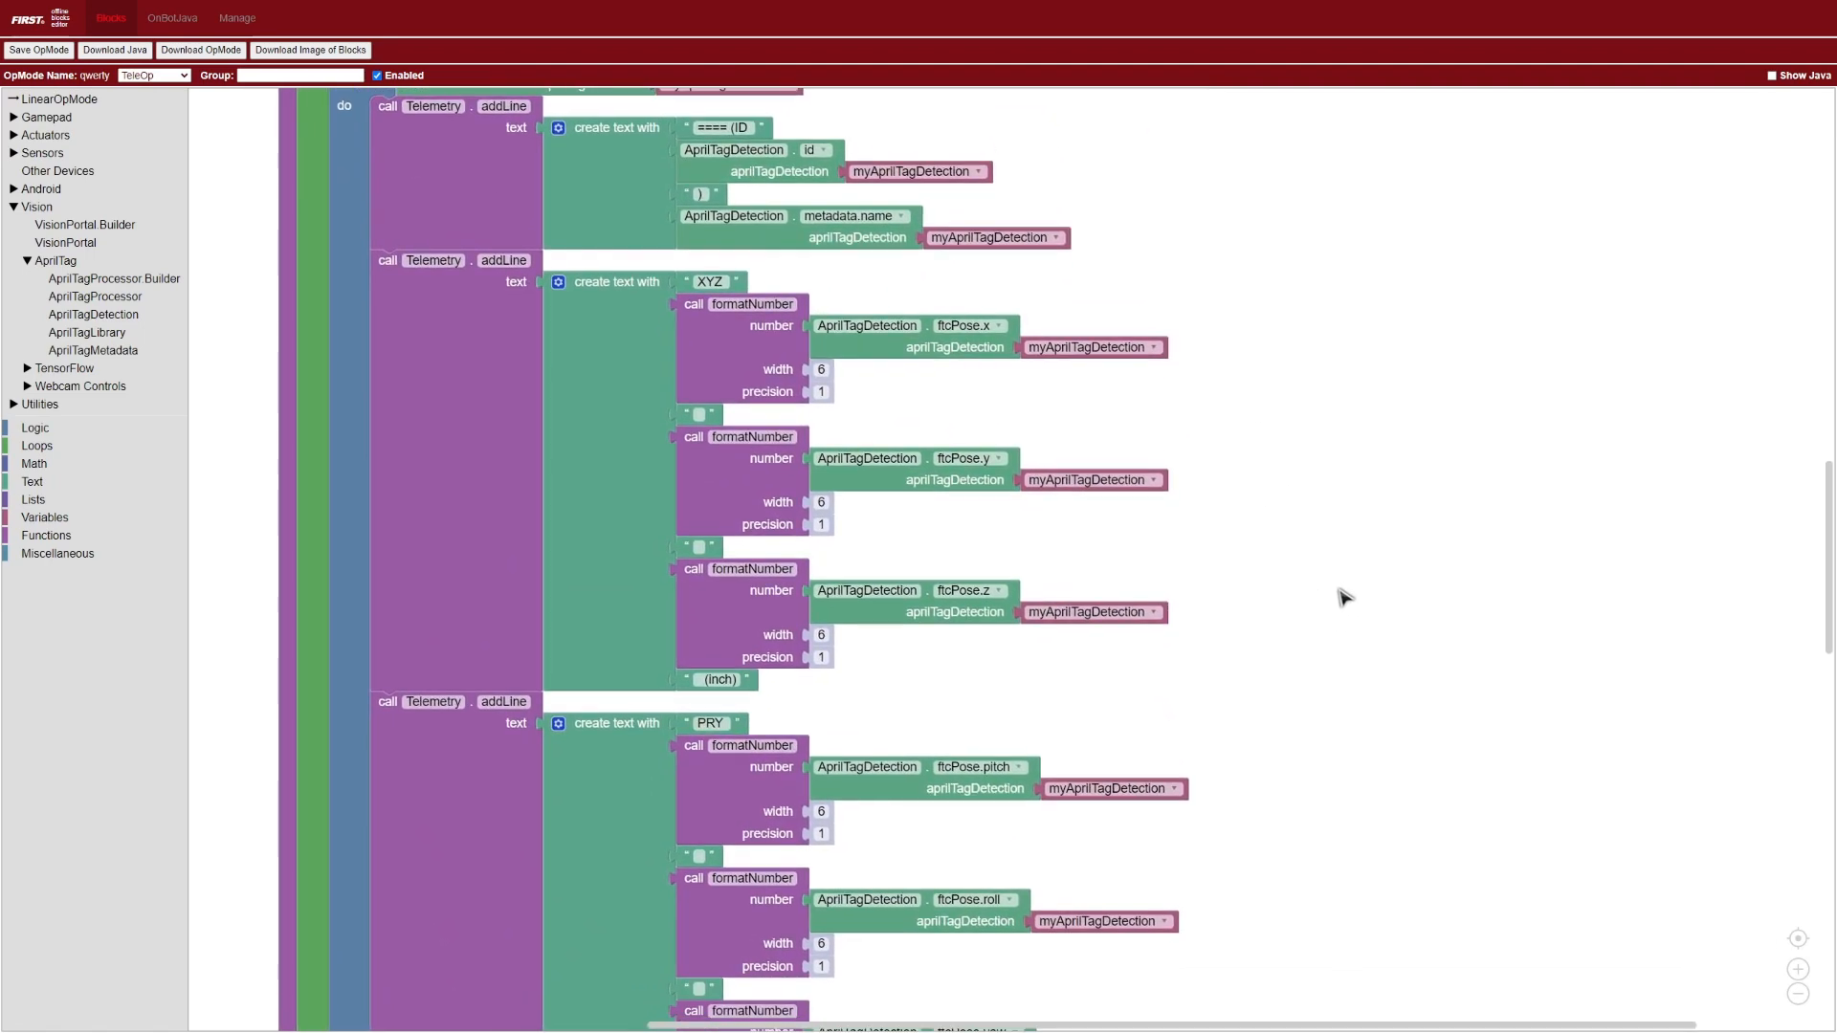
scroll(1374, 508, up, 1)
scroll(1375, 508, down, 1)
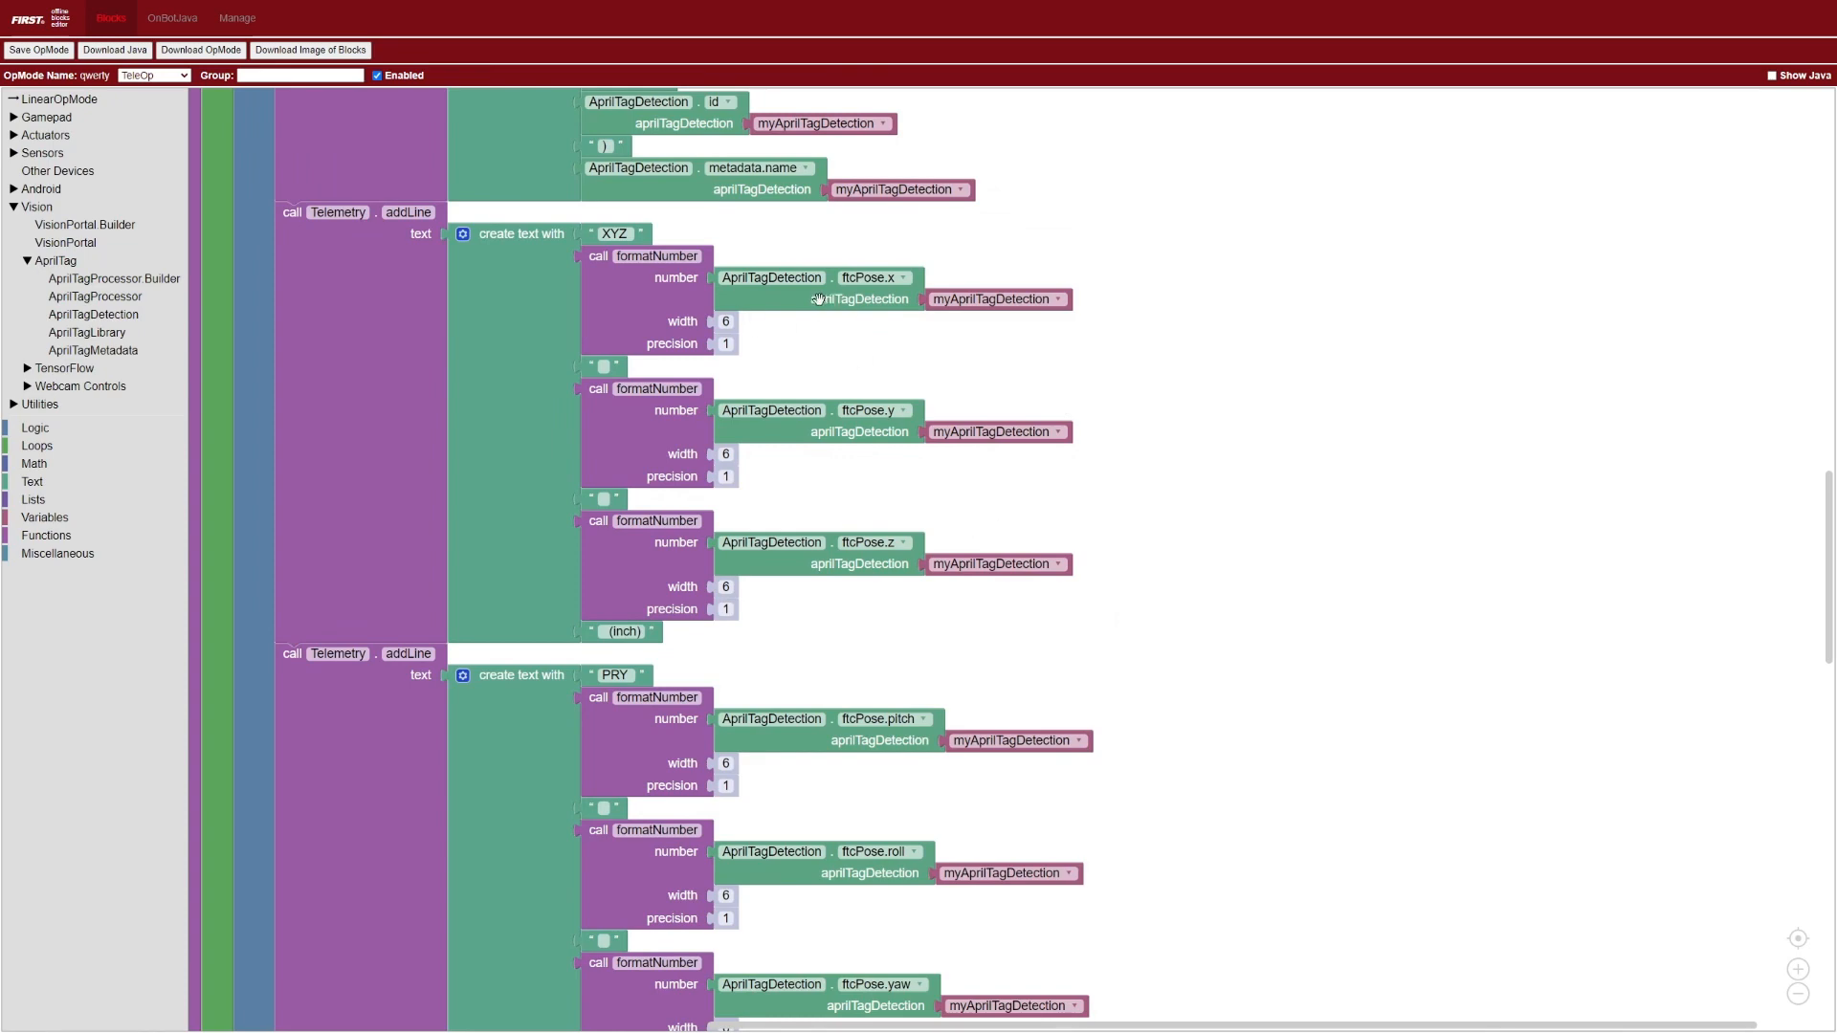
Duplicate the ID-equals-4 if, nest the copy inside it, and swap its id for a copied ftcPose.x block
right_click(815, 300)
click(875, 322)
drag(861, 397, 1217, 829)
scroll(1406, 517, down, 5)
drag(1162, 144, 1125, 761)
scroll(1219, 431, down, 5)
mouse_move(1191, 330)
mouse_down()
mouse_move(1131, 844)
mouse_move(1062, 887)
mouse_up()
scroll(1338, 584, down, 5)
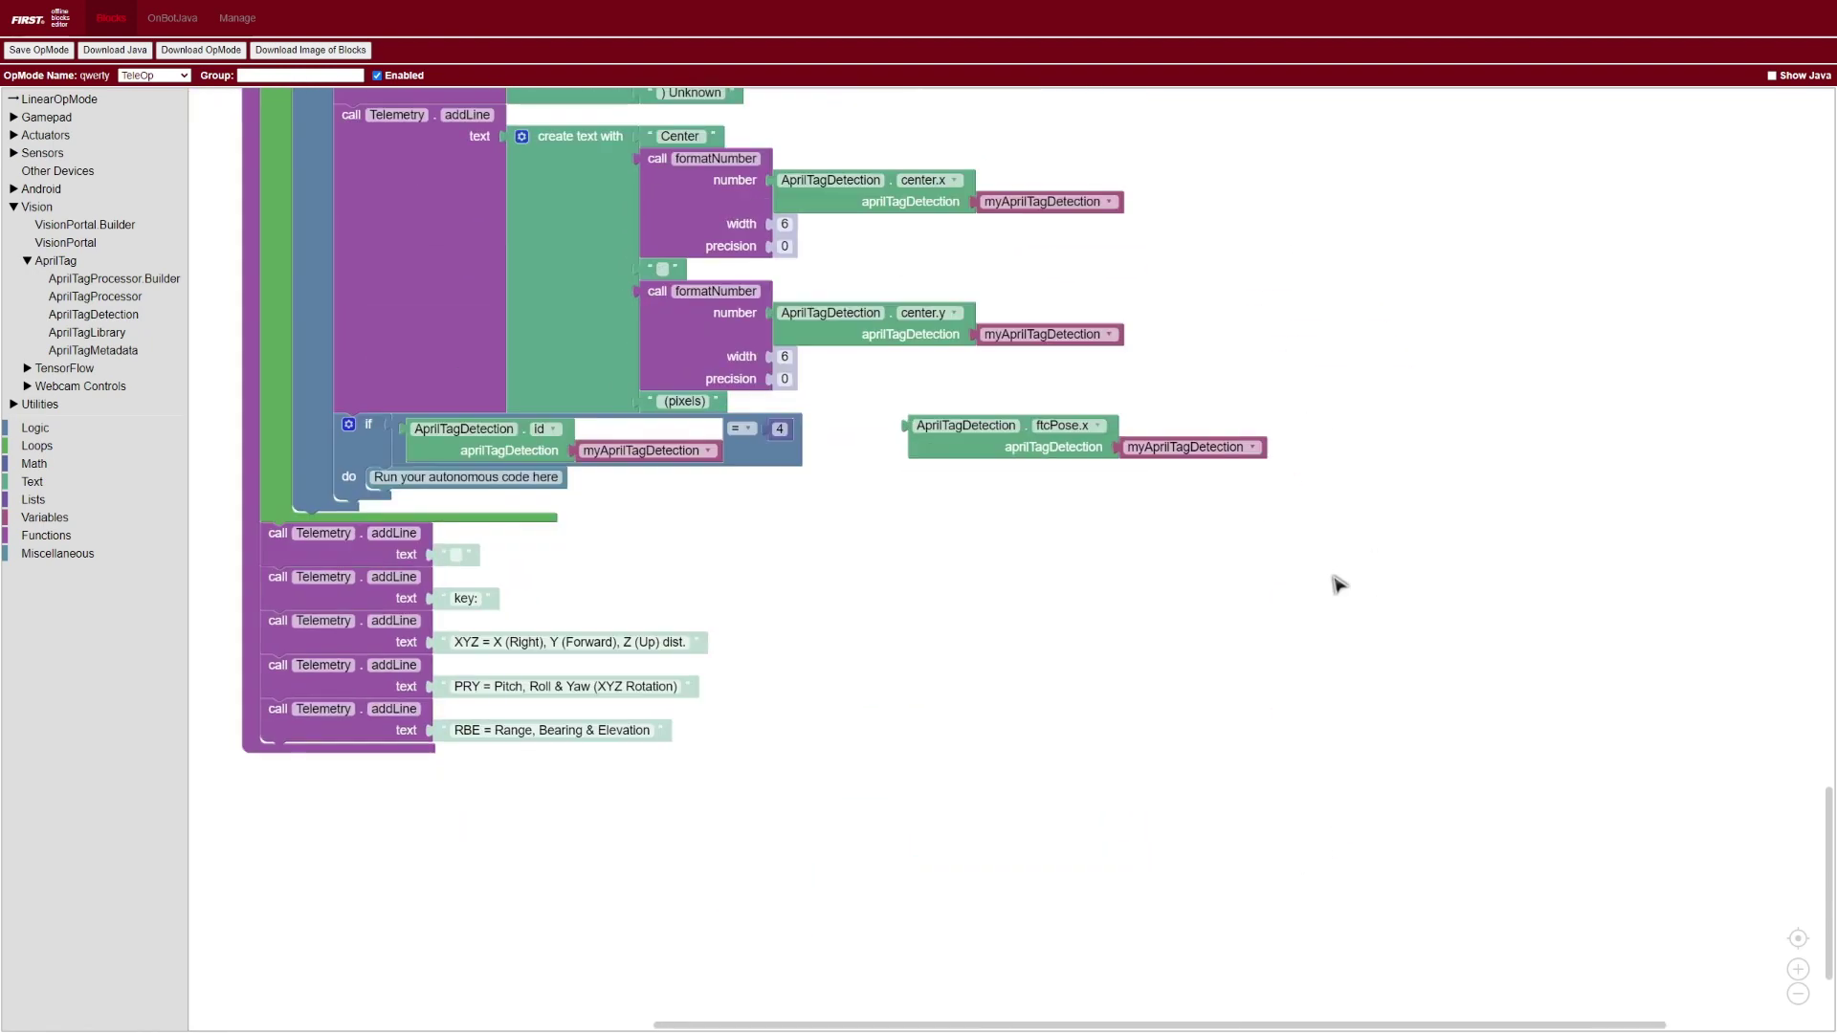
right_click(378, 450)
click(417, 468)
mouse_move(431, 525)
mouse_down()
mouse_move(501, 526)
mouse_move(725, 617)
mouse_up()
drag(920, 427, 510, 543)
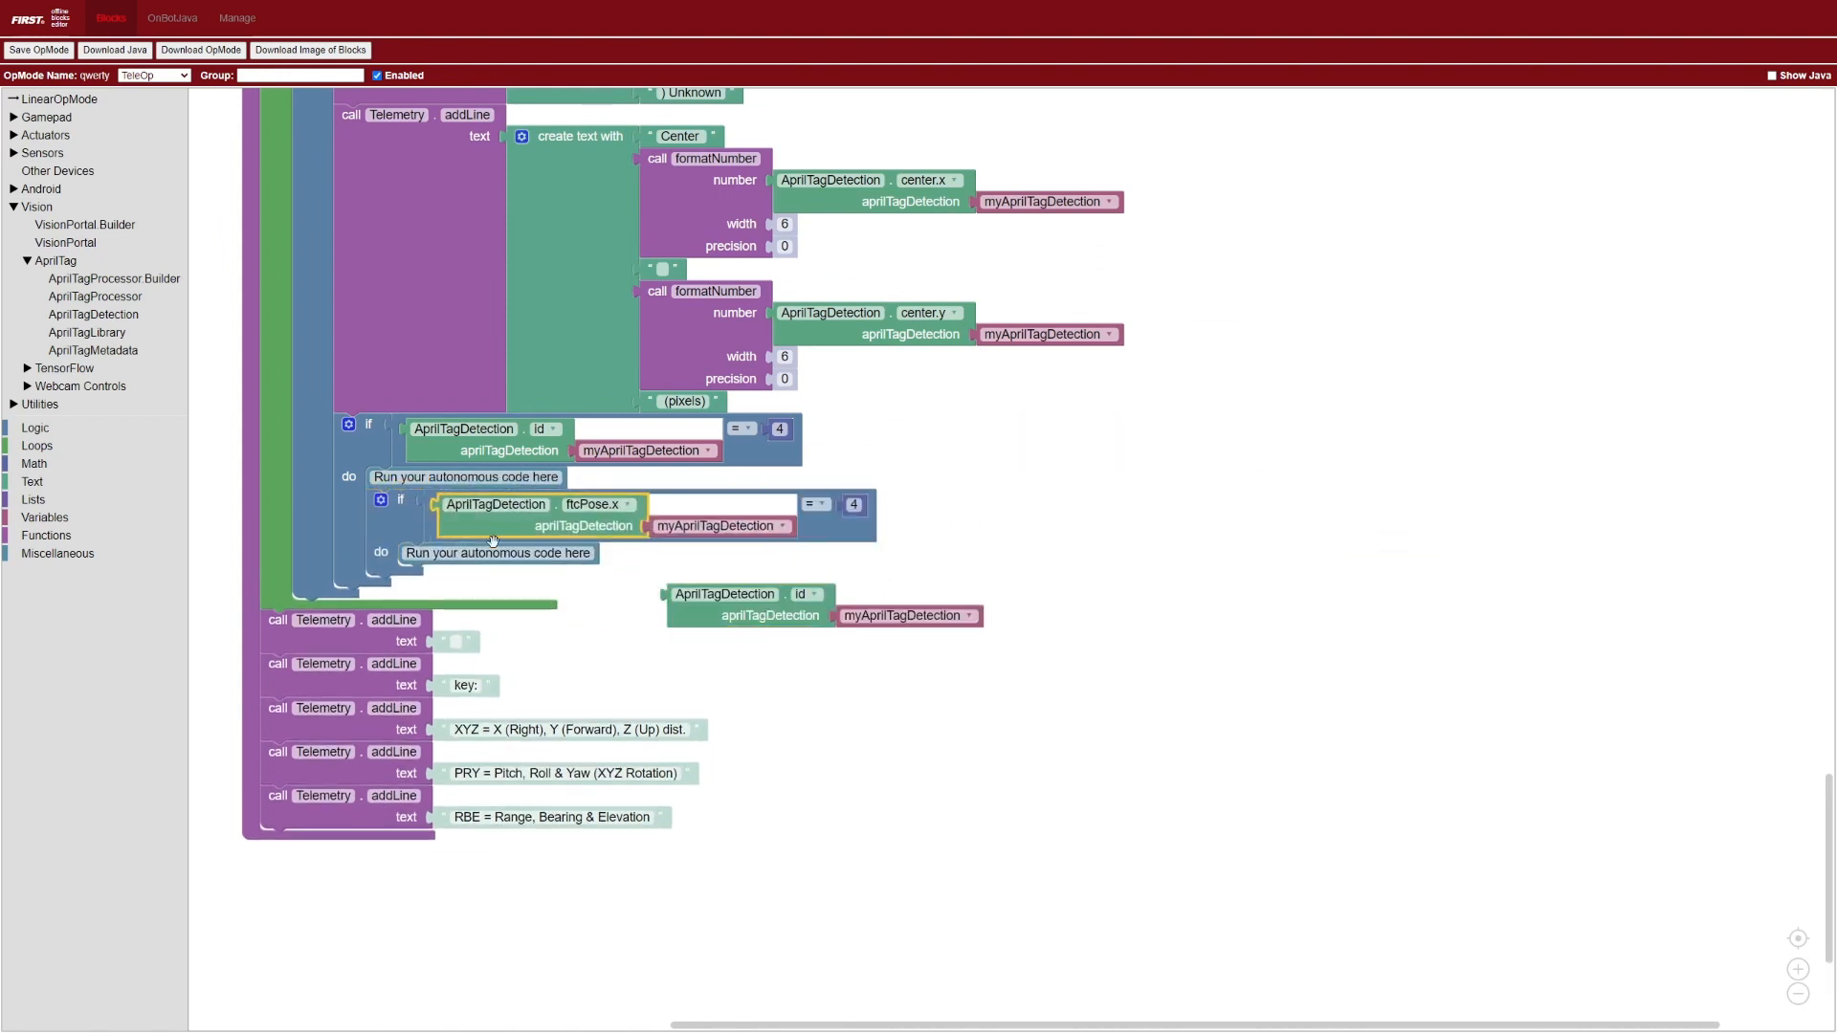
Make the nested check test whether ftcPose.z is less than 12
click(818, 504)
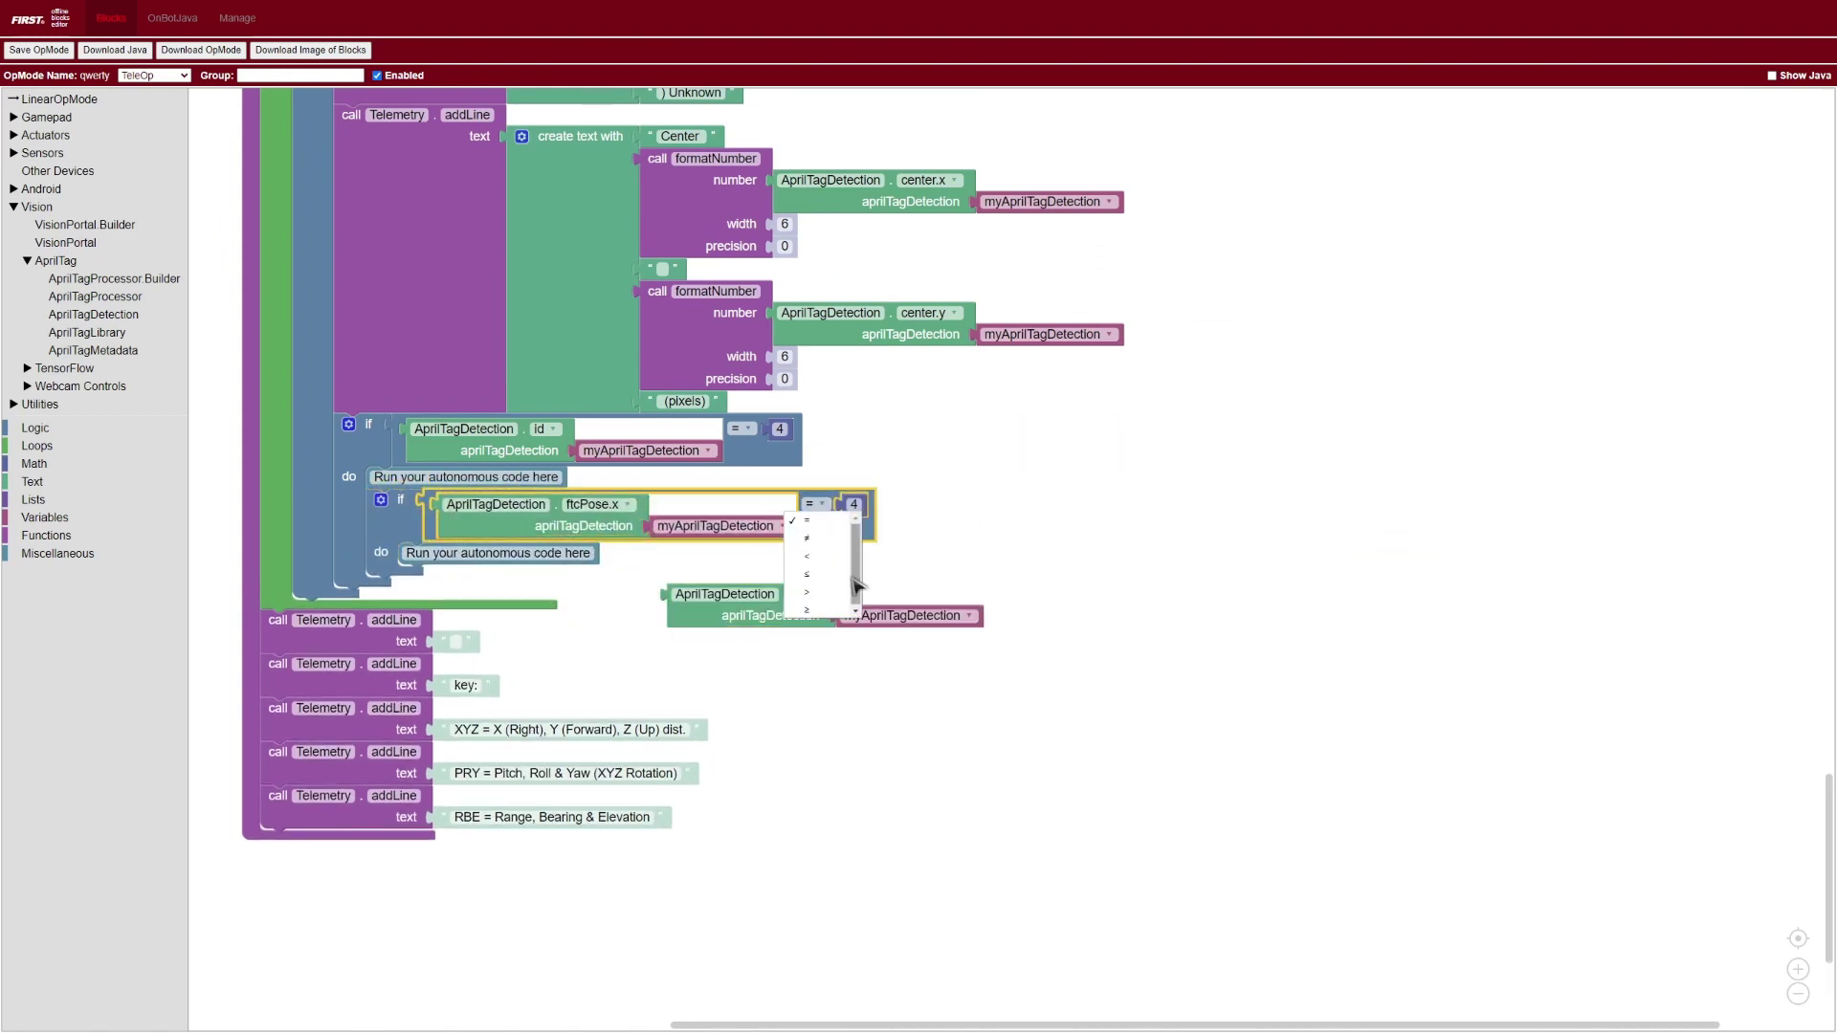
click(555, 506)
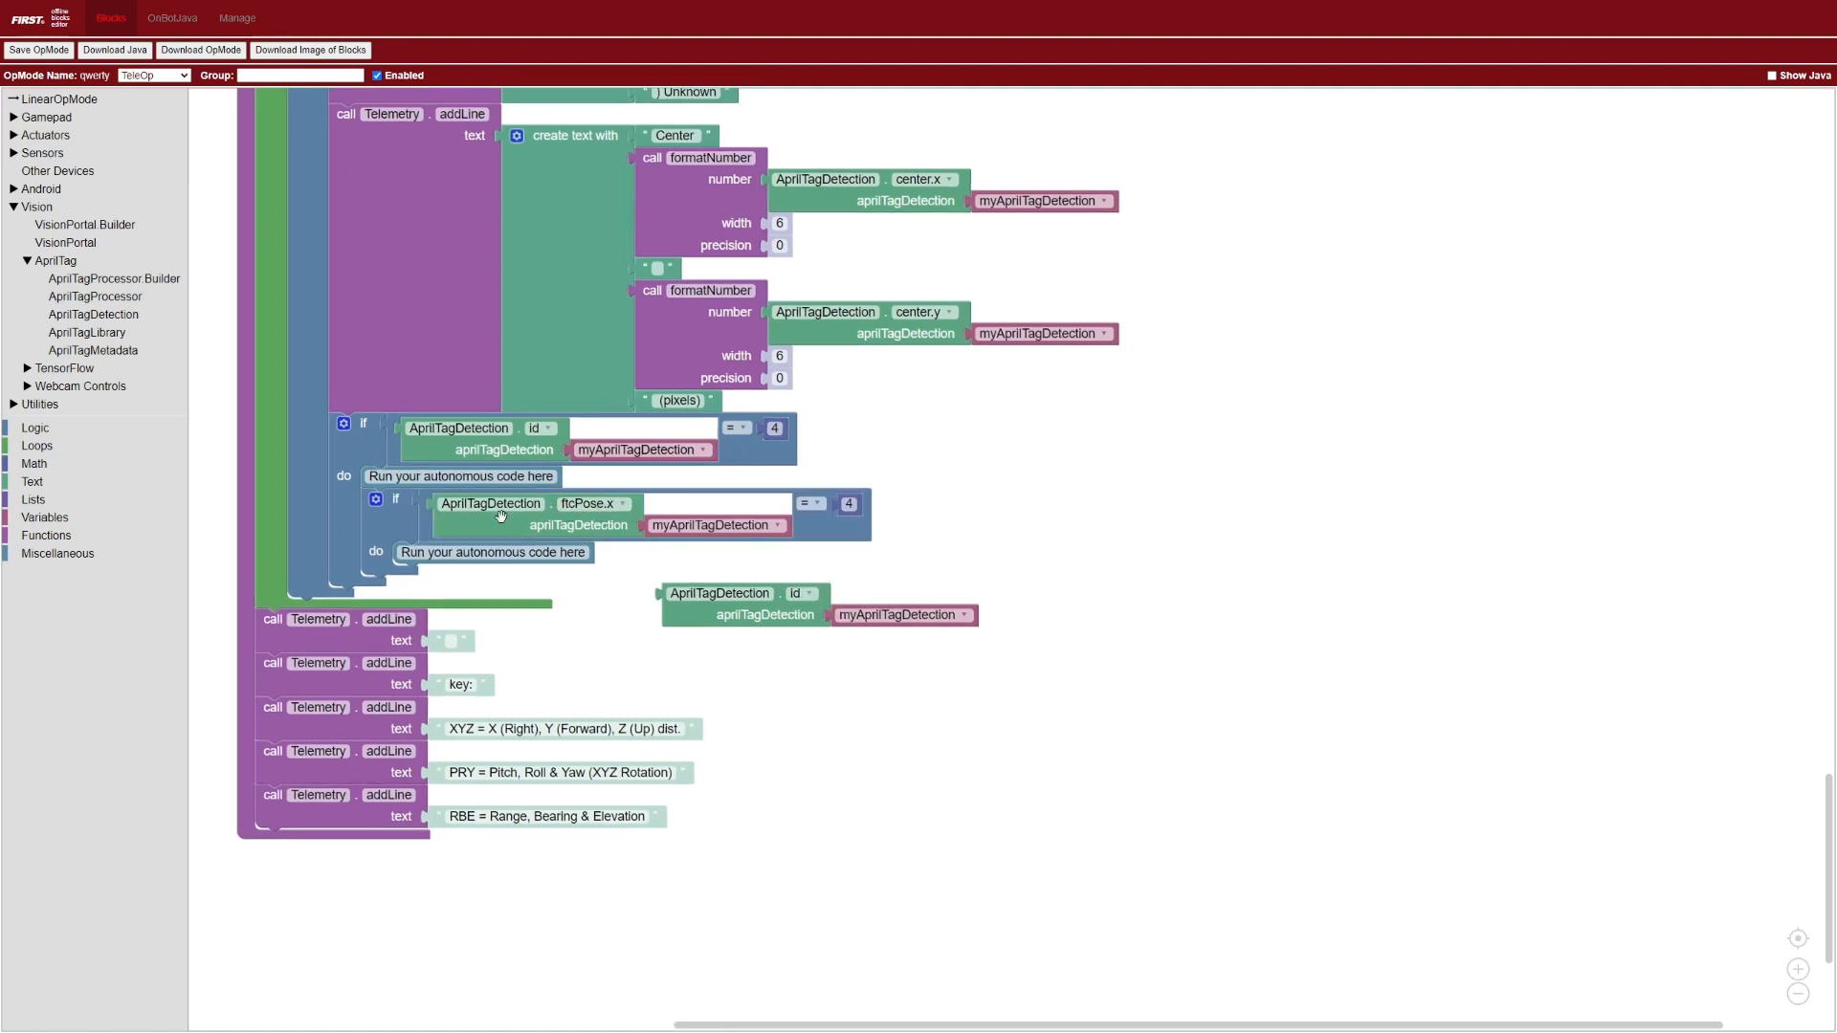
click(604, 512)
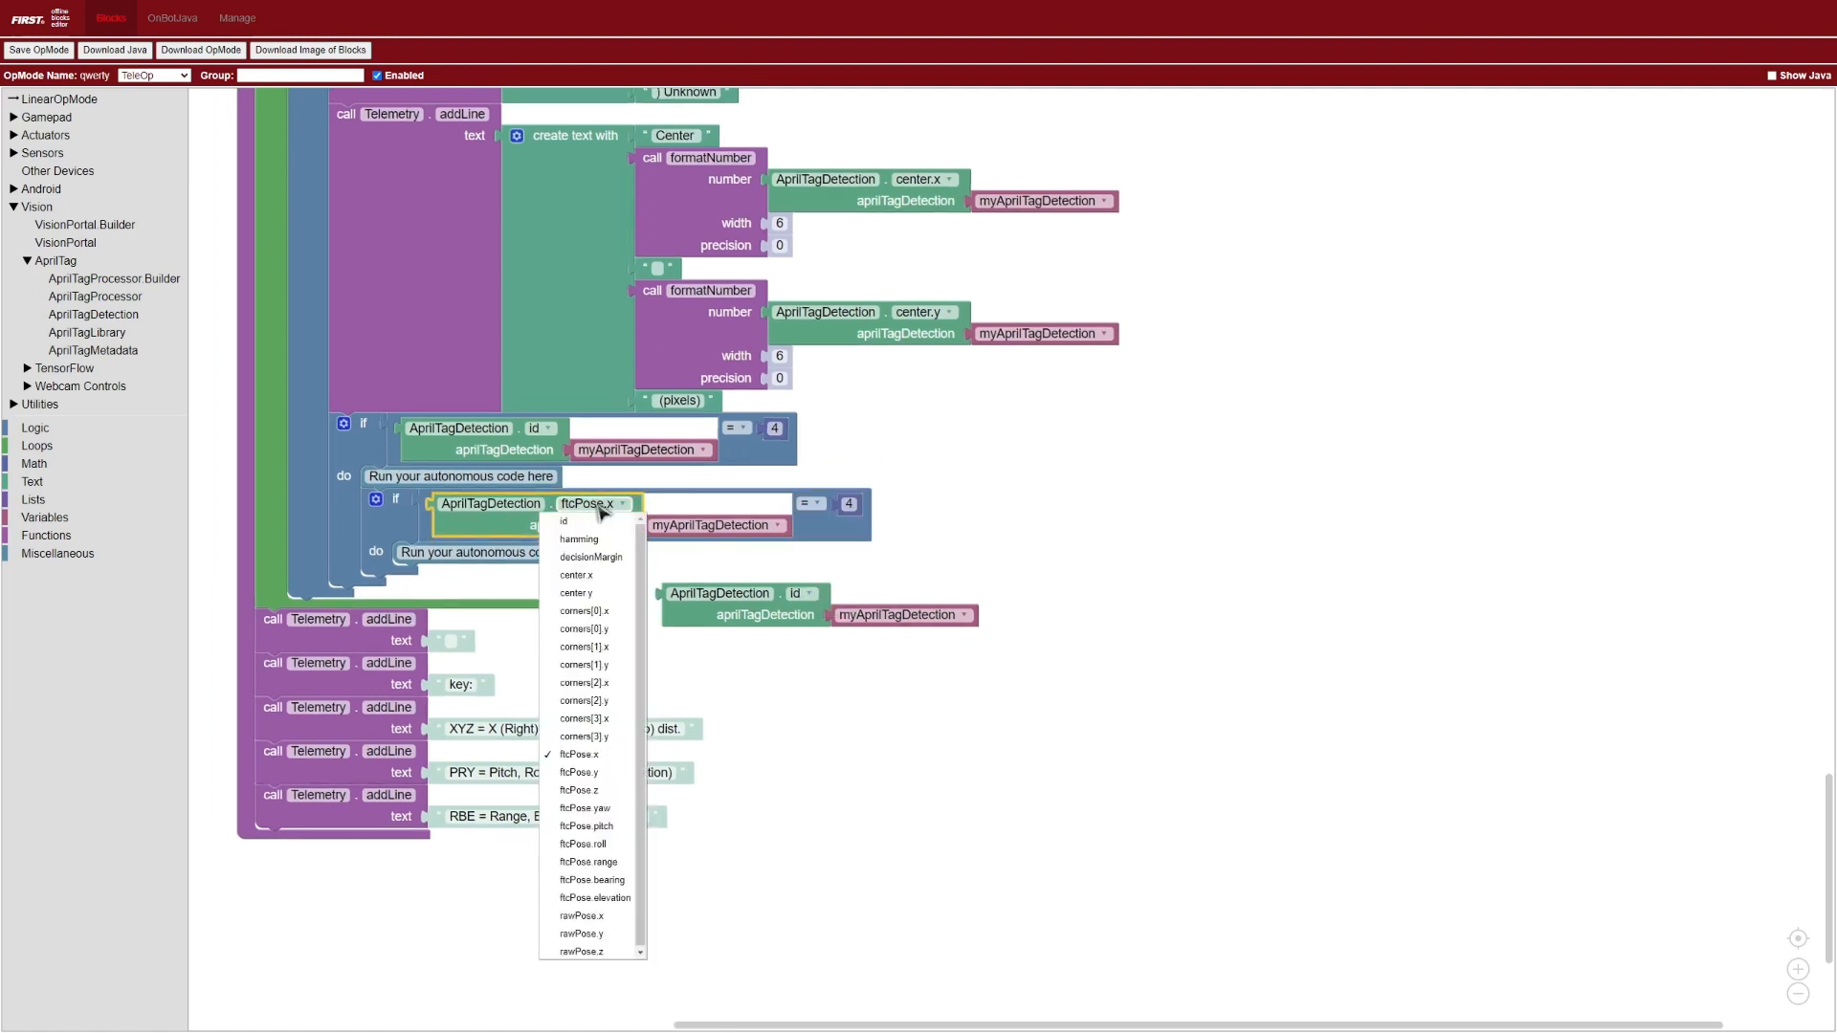
click(614, 793)
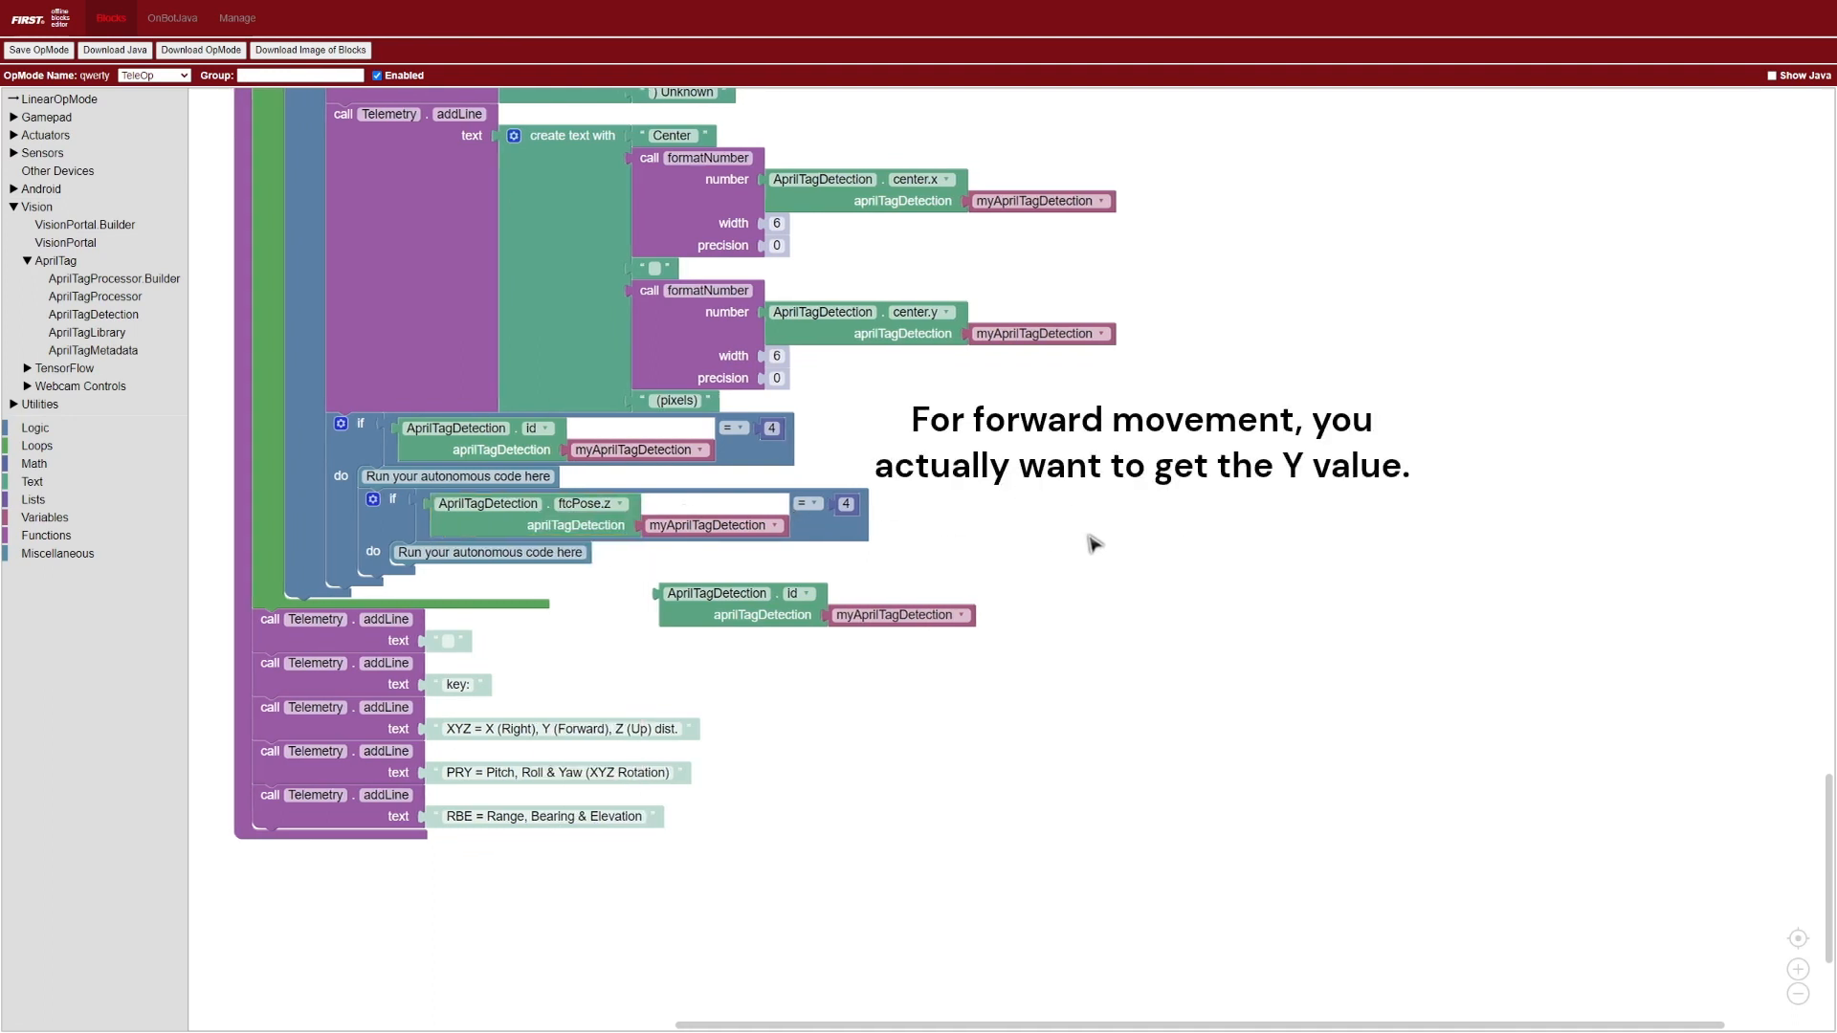
click(632, 511)
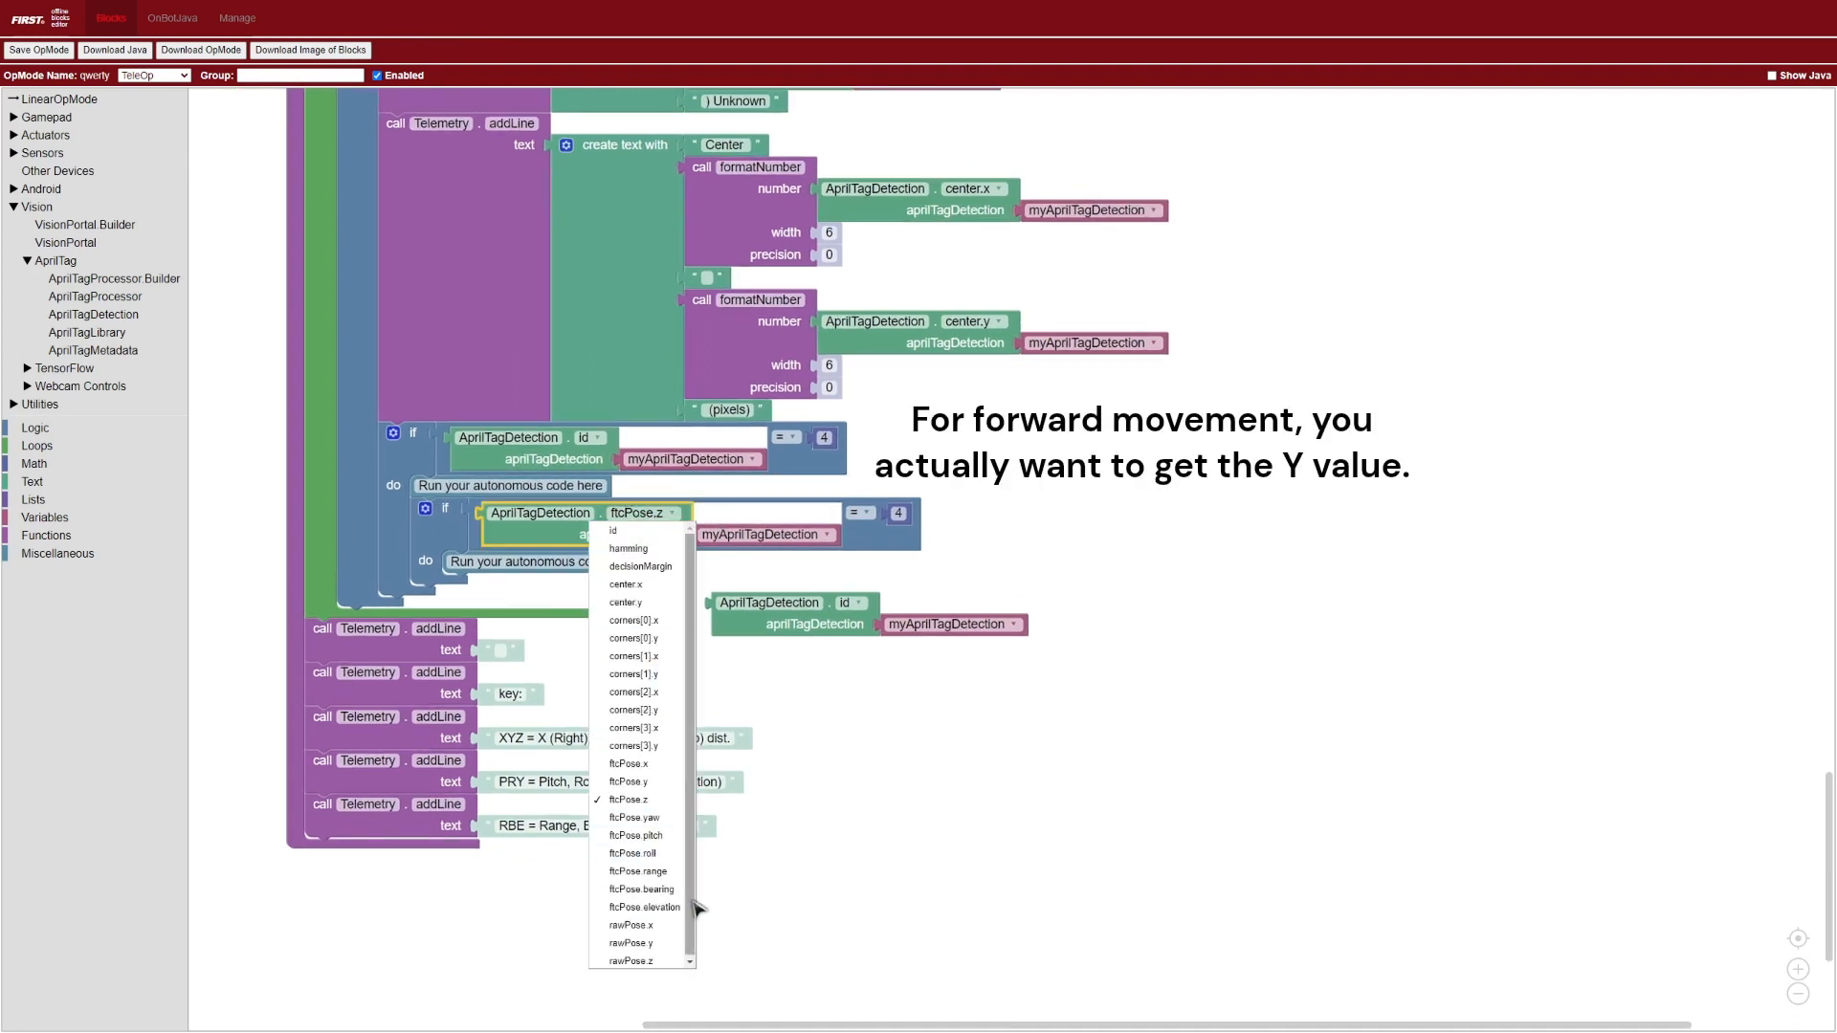
click(664, 820)
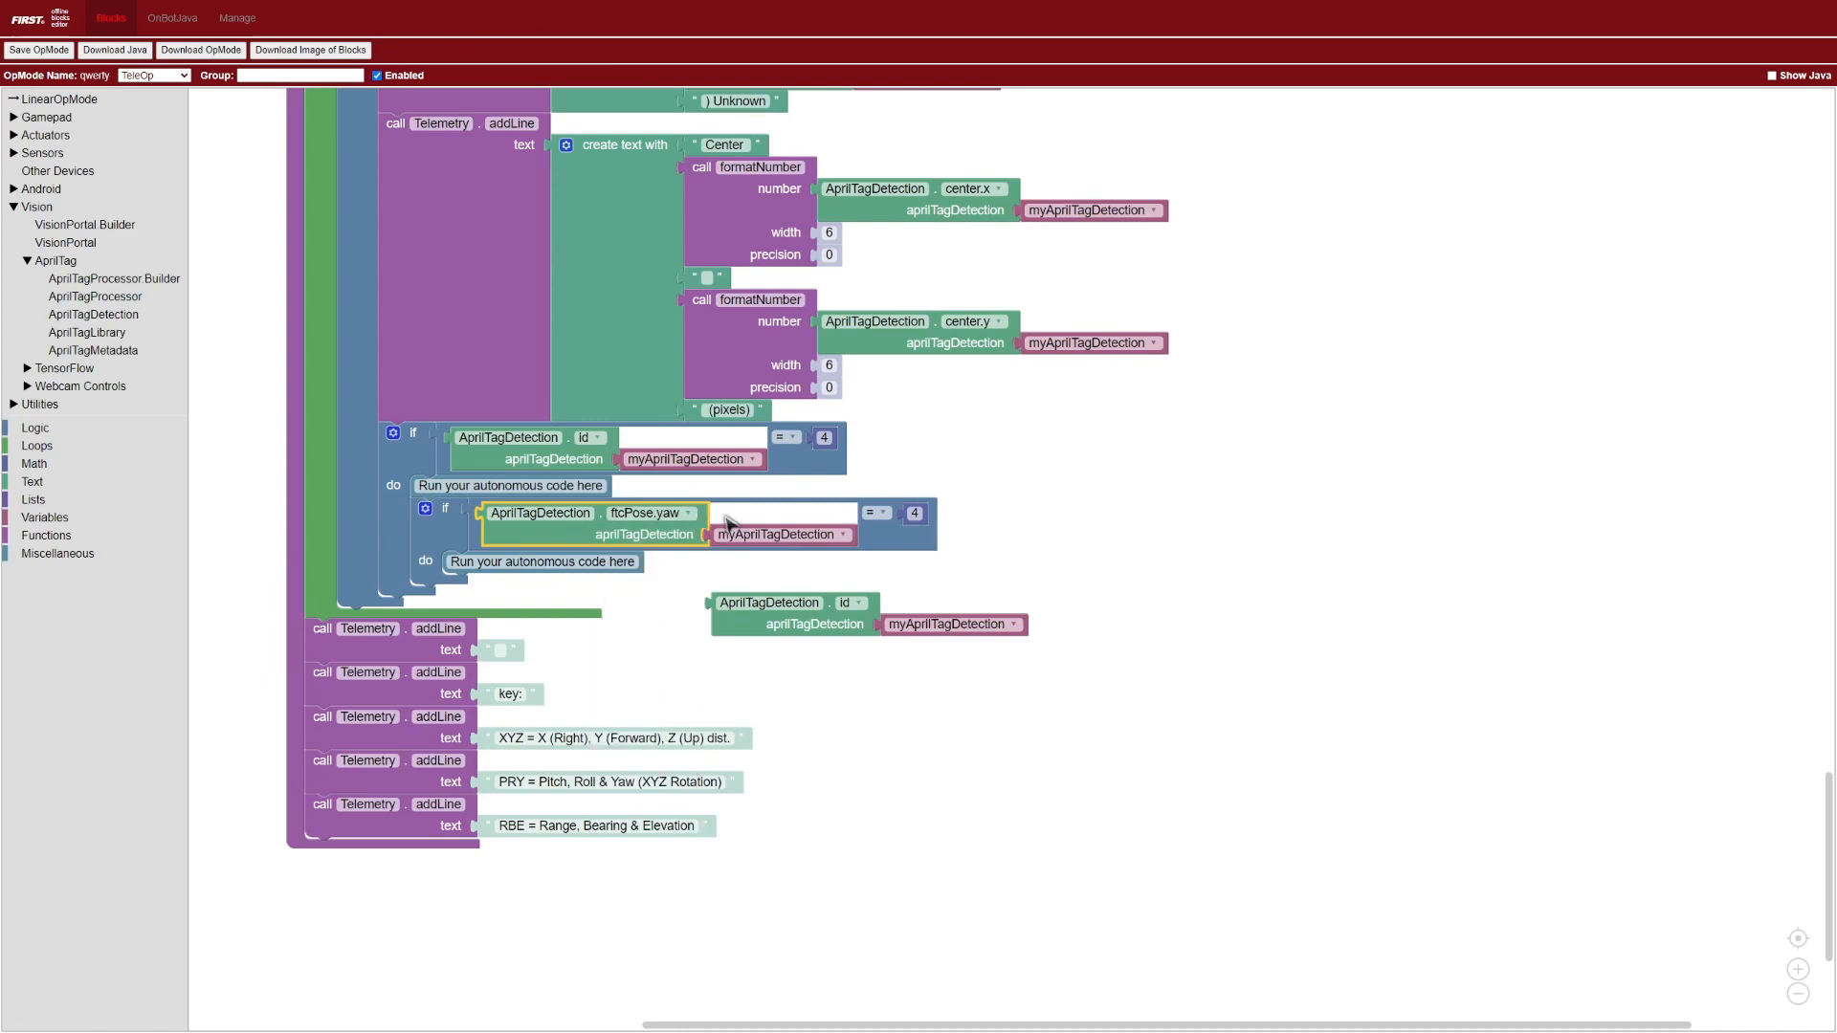
click(680, 513)
click(646, 799)
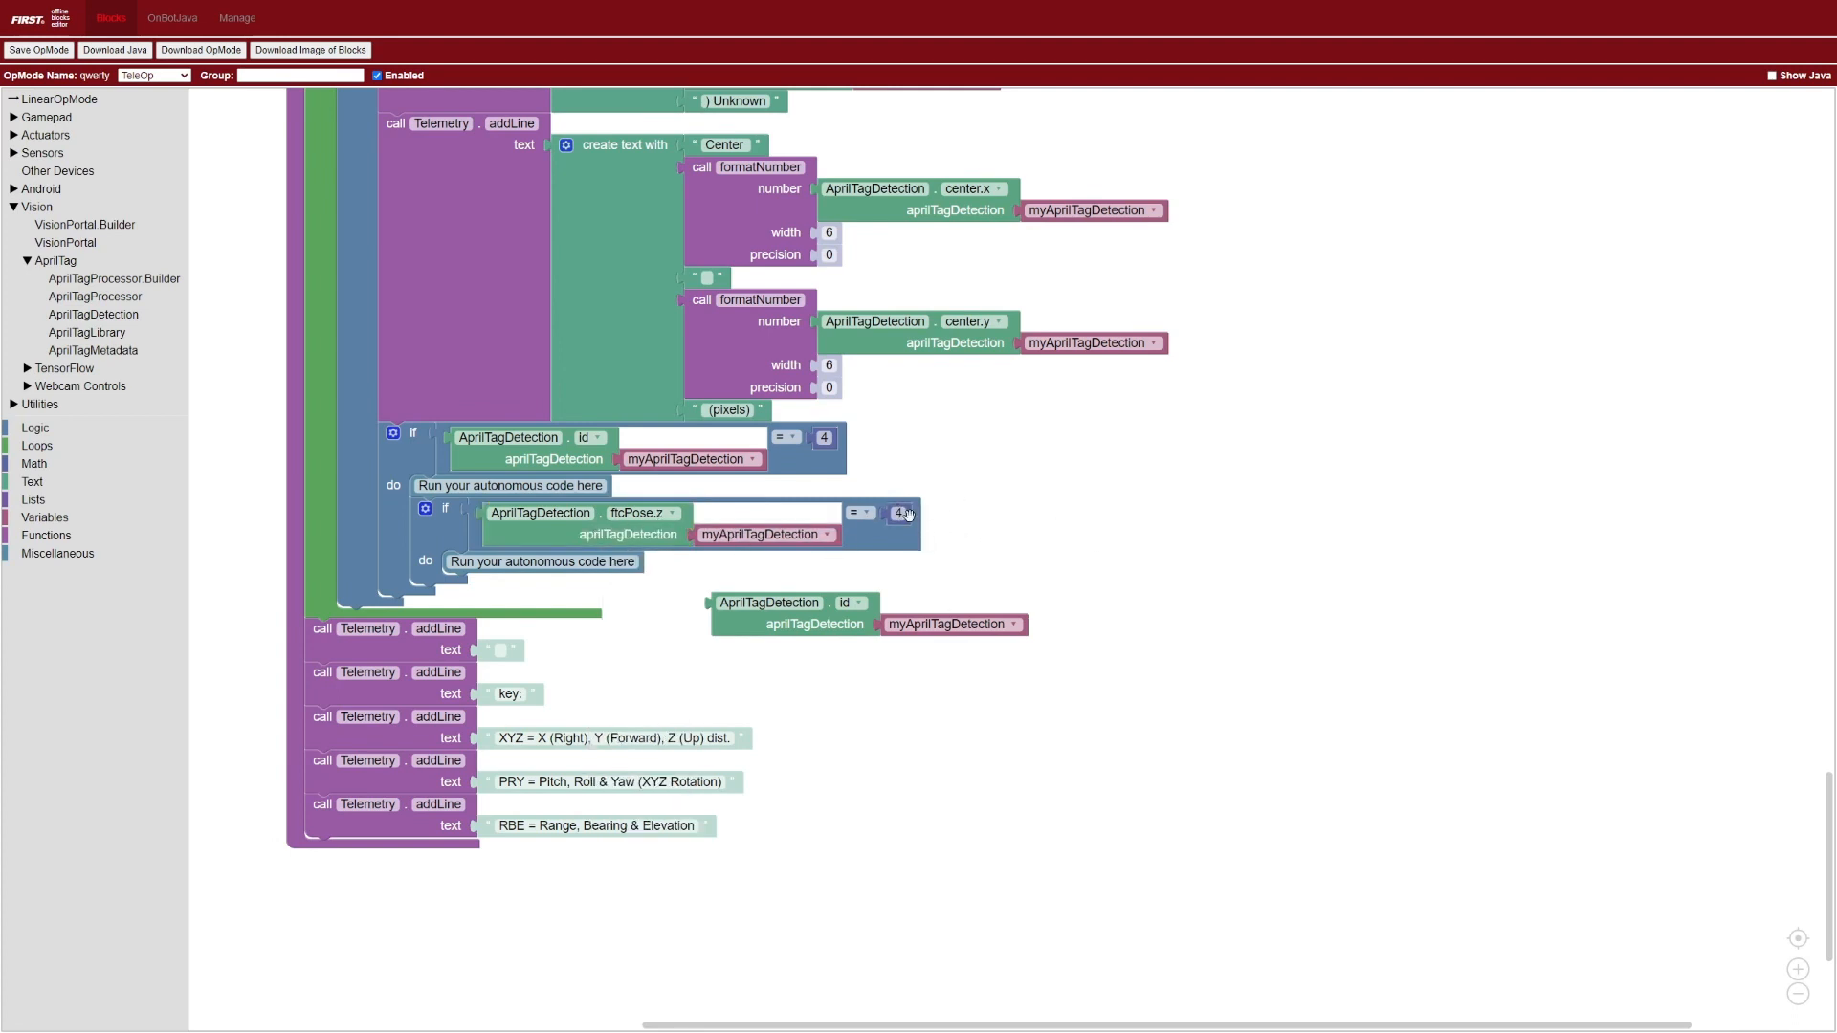
click(862, 513)
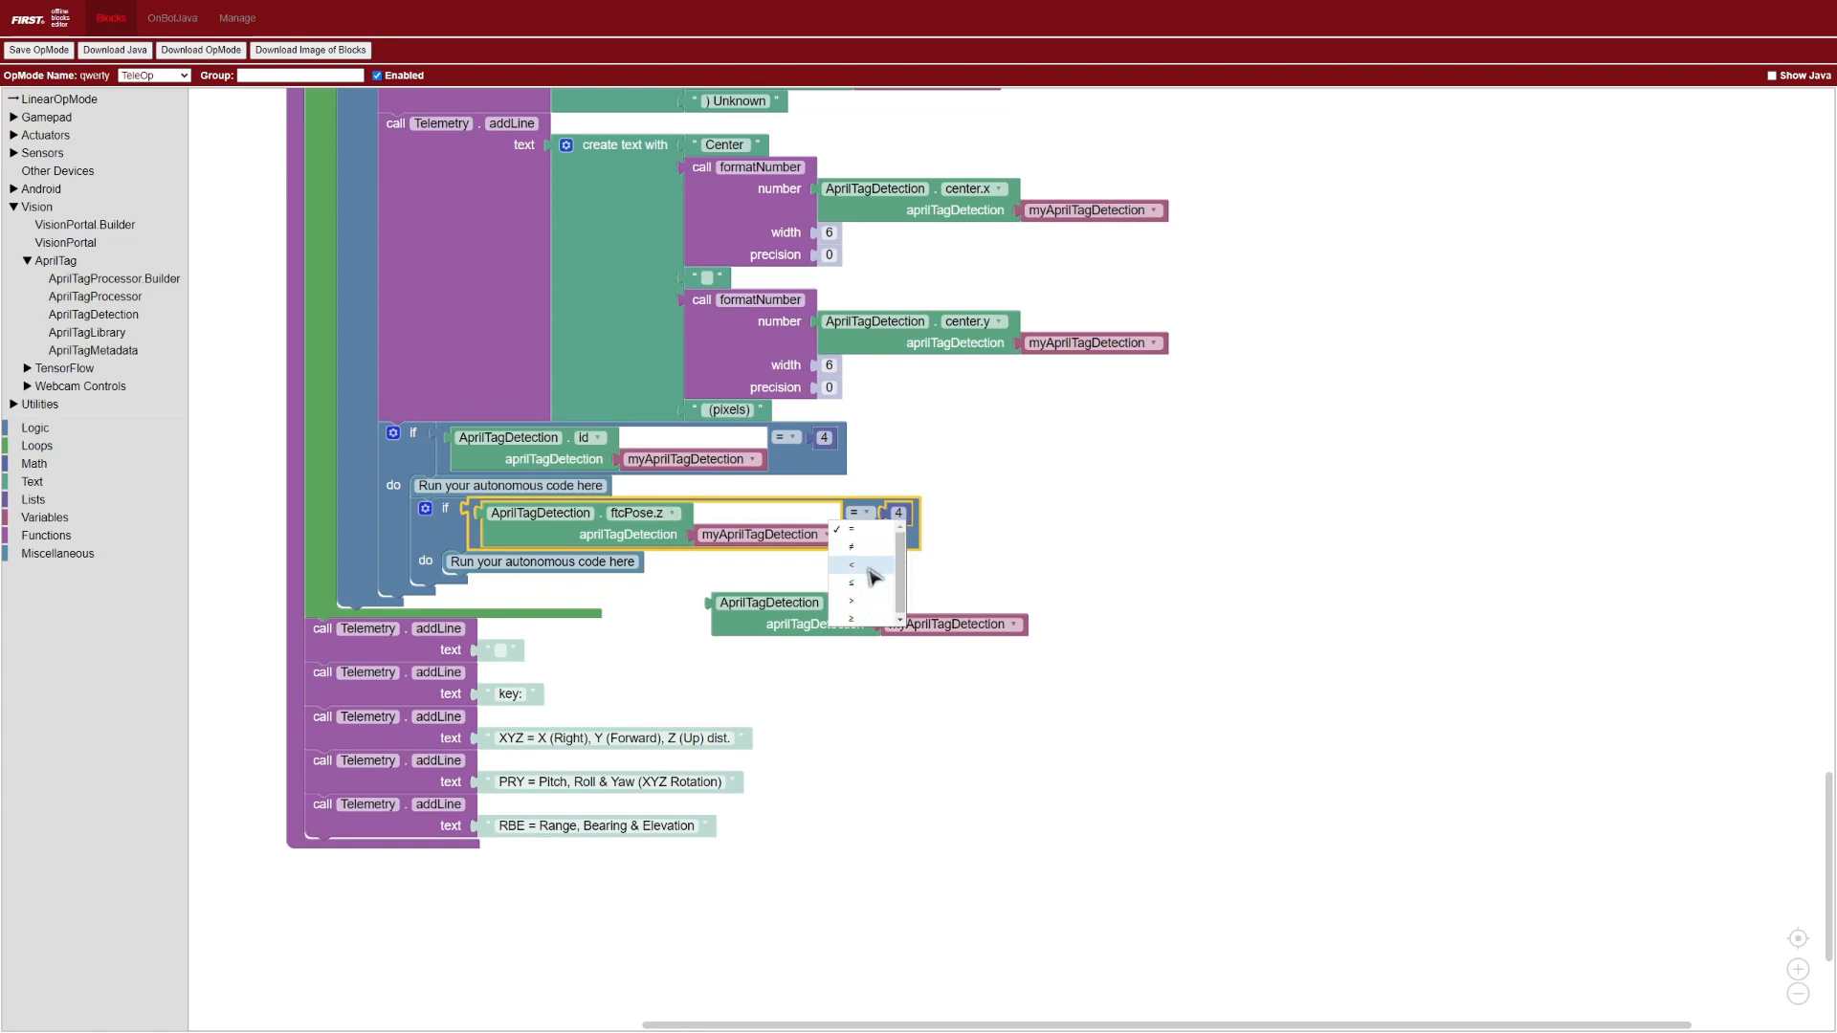
click(889, 575)
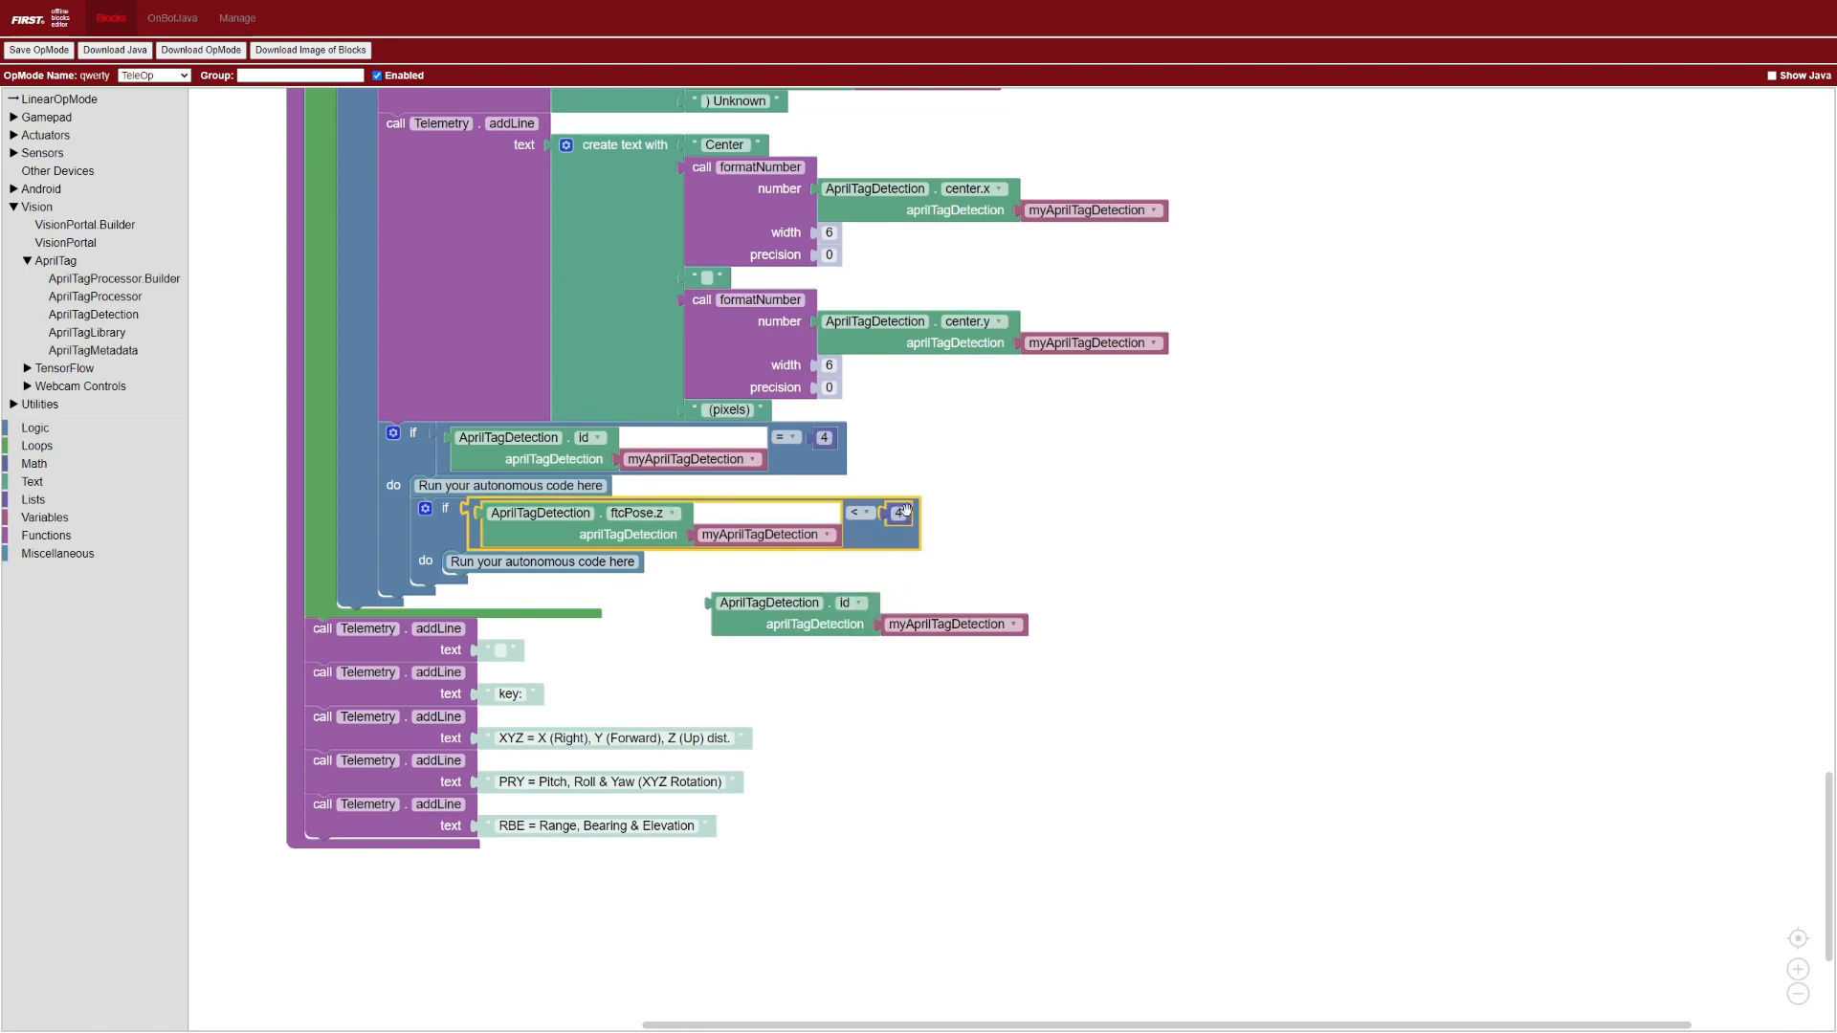
click(902, 512)
text(12)
click(1008, 479)
Change the nested if's comment to 'Move closer to the apriltag'
drag(869, 627, 1142, 663)
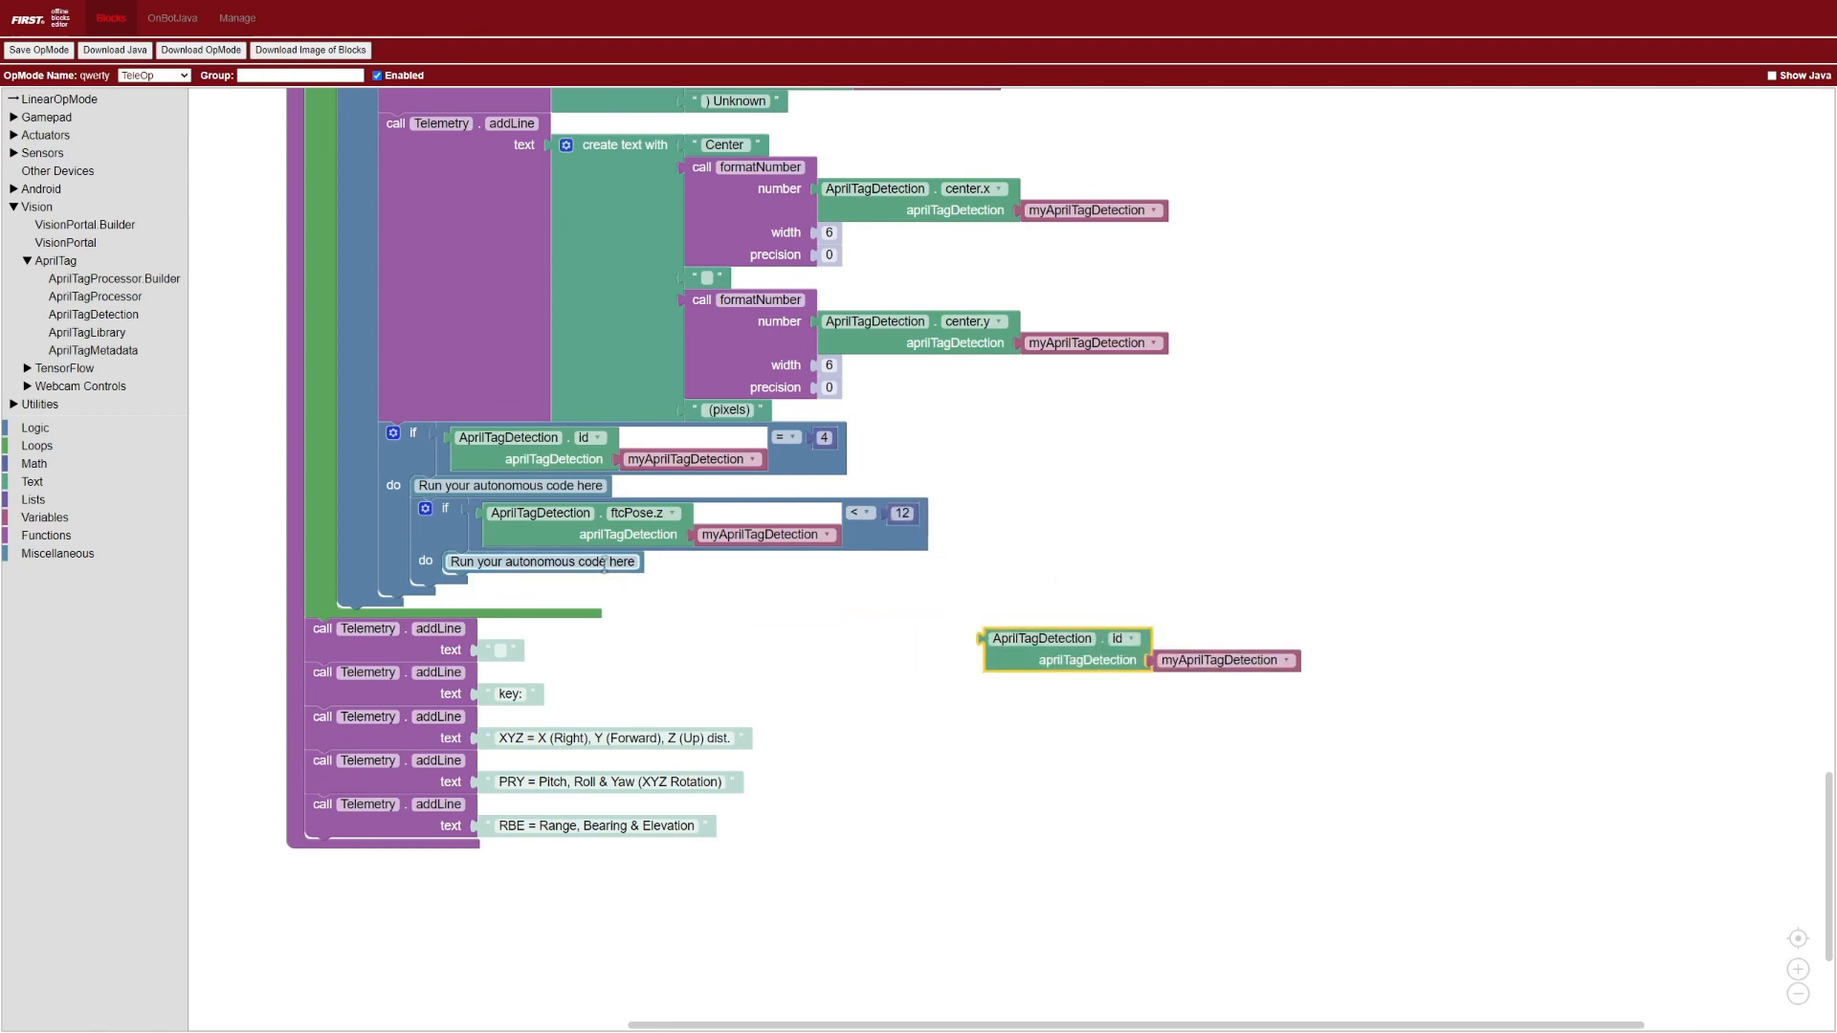
click(604, 561)
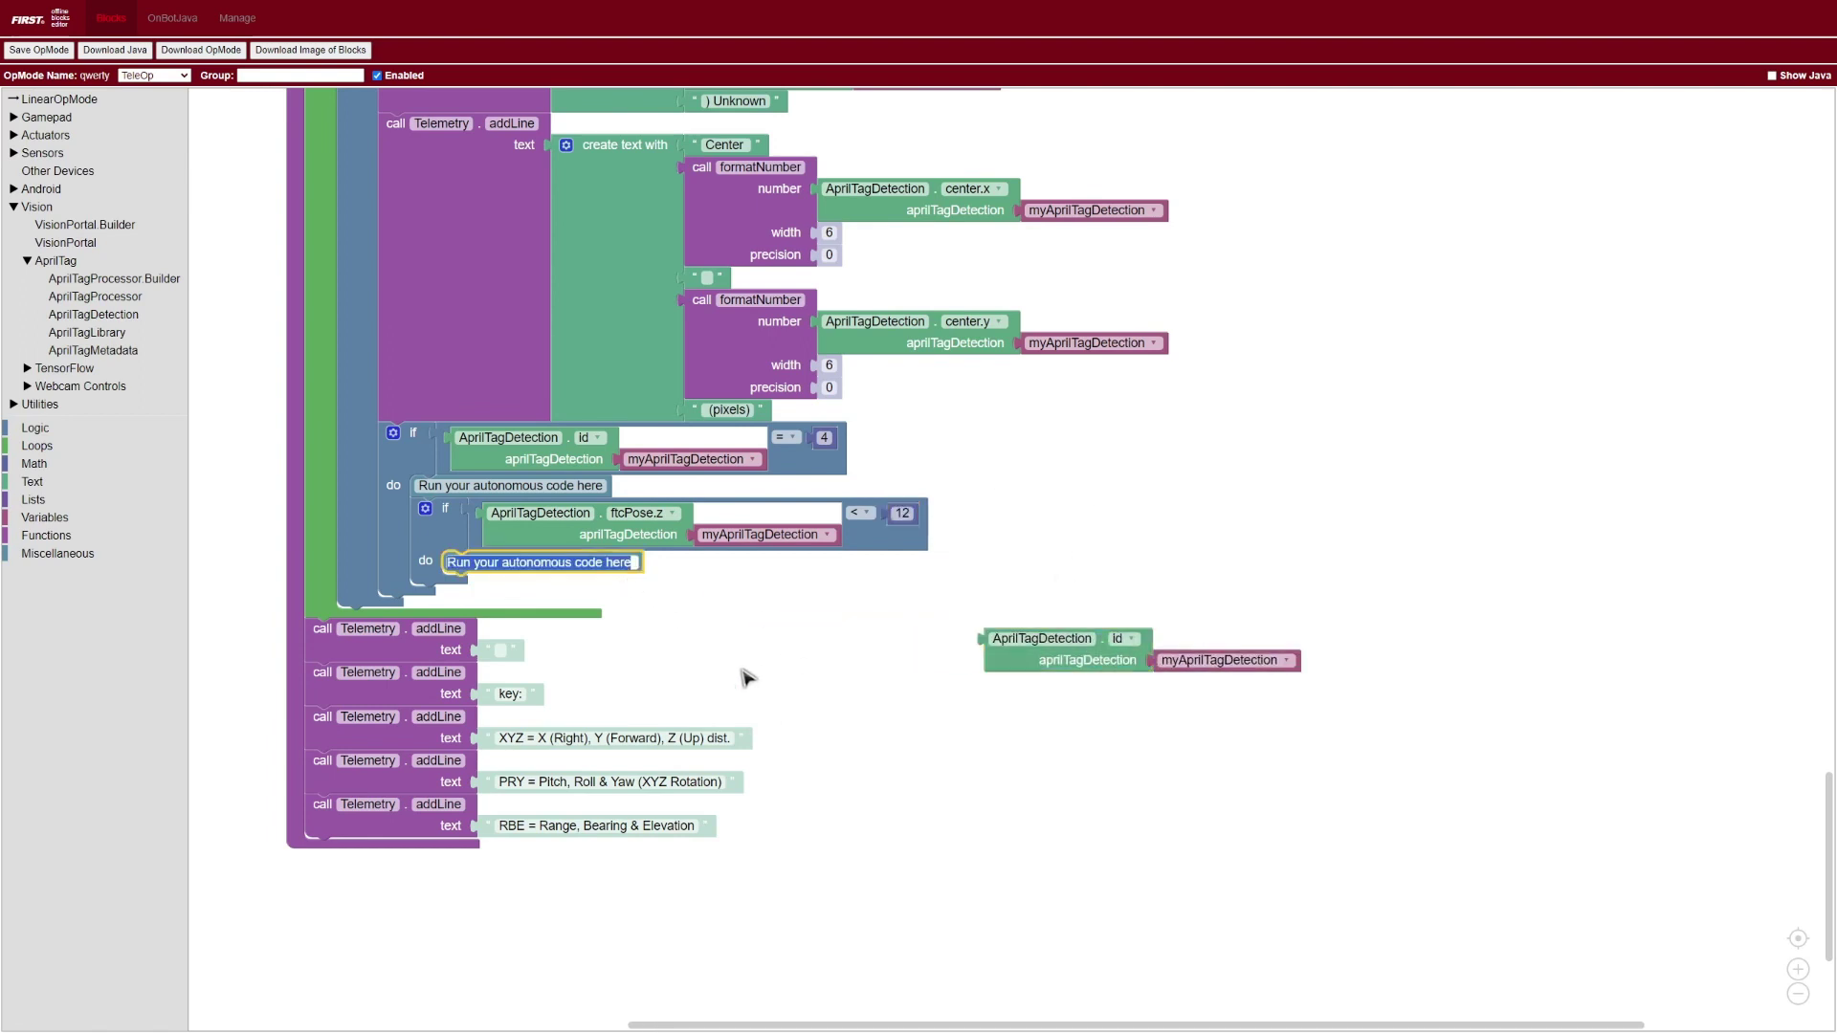
text(Move closer to the apriu)
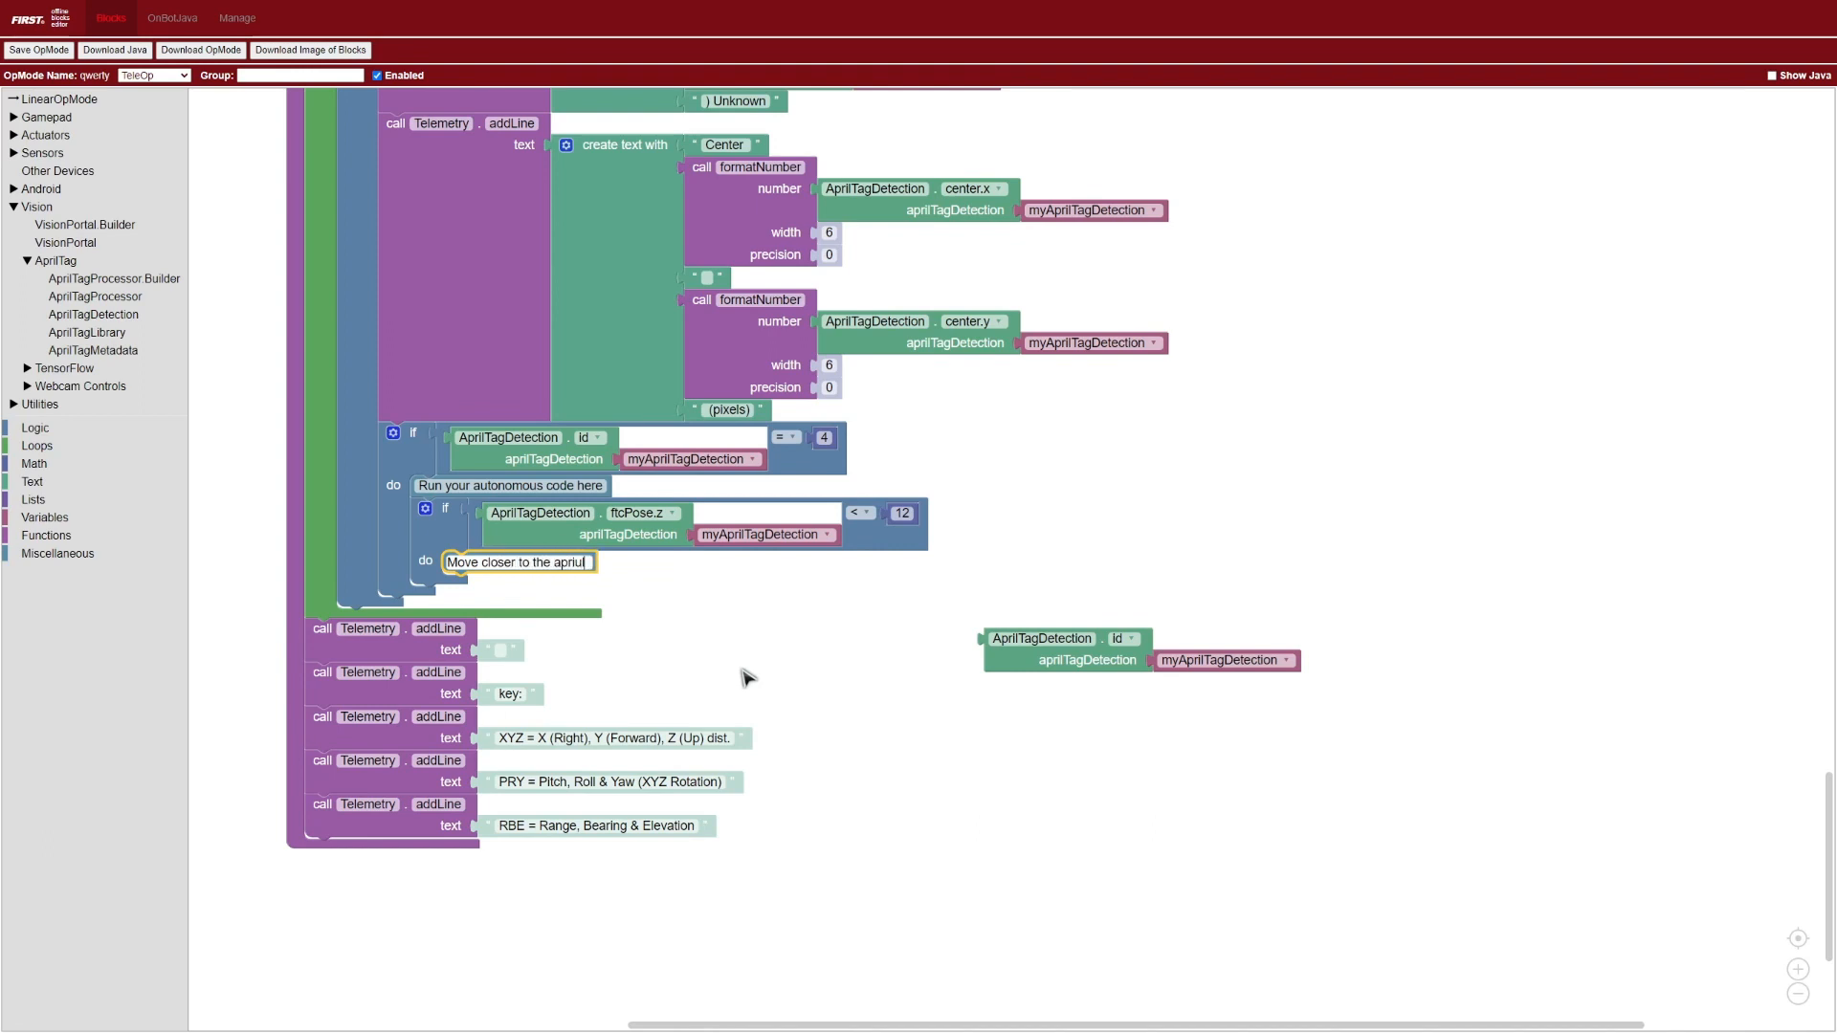
click(746, 677)
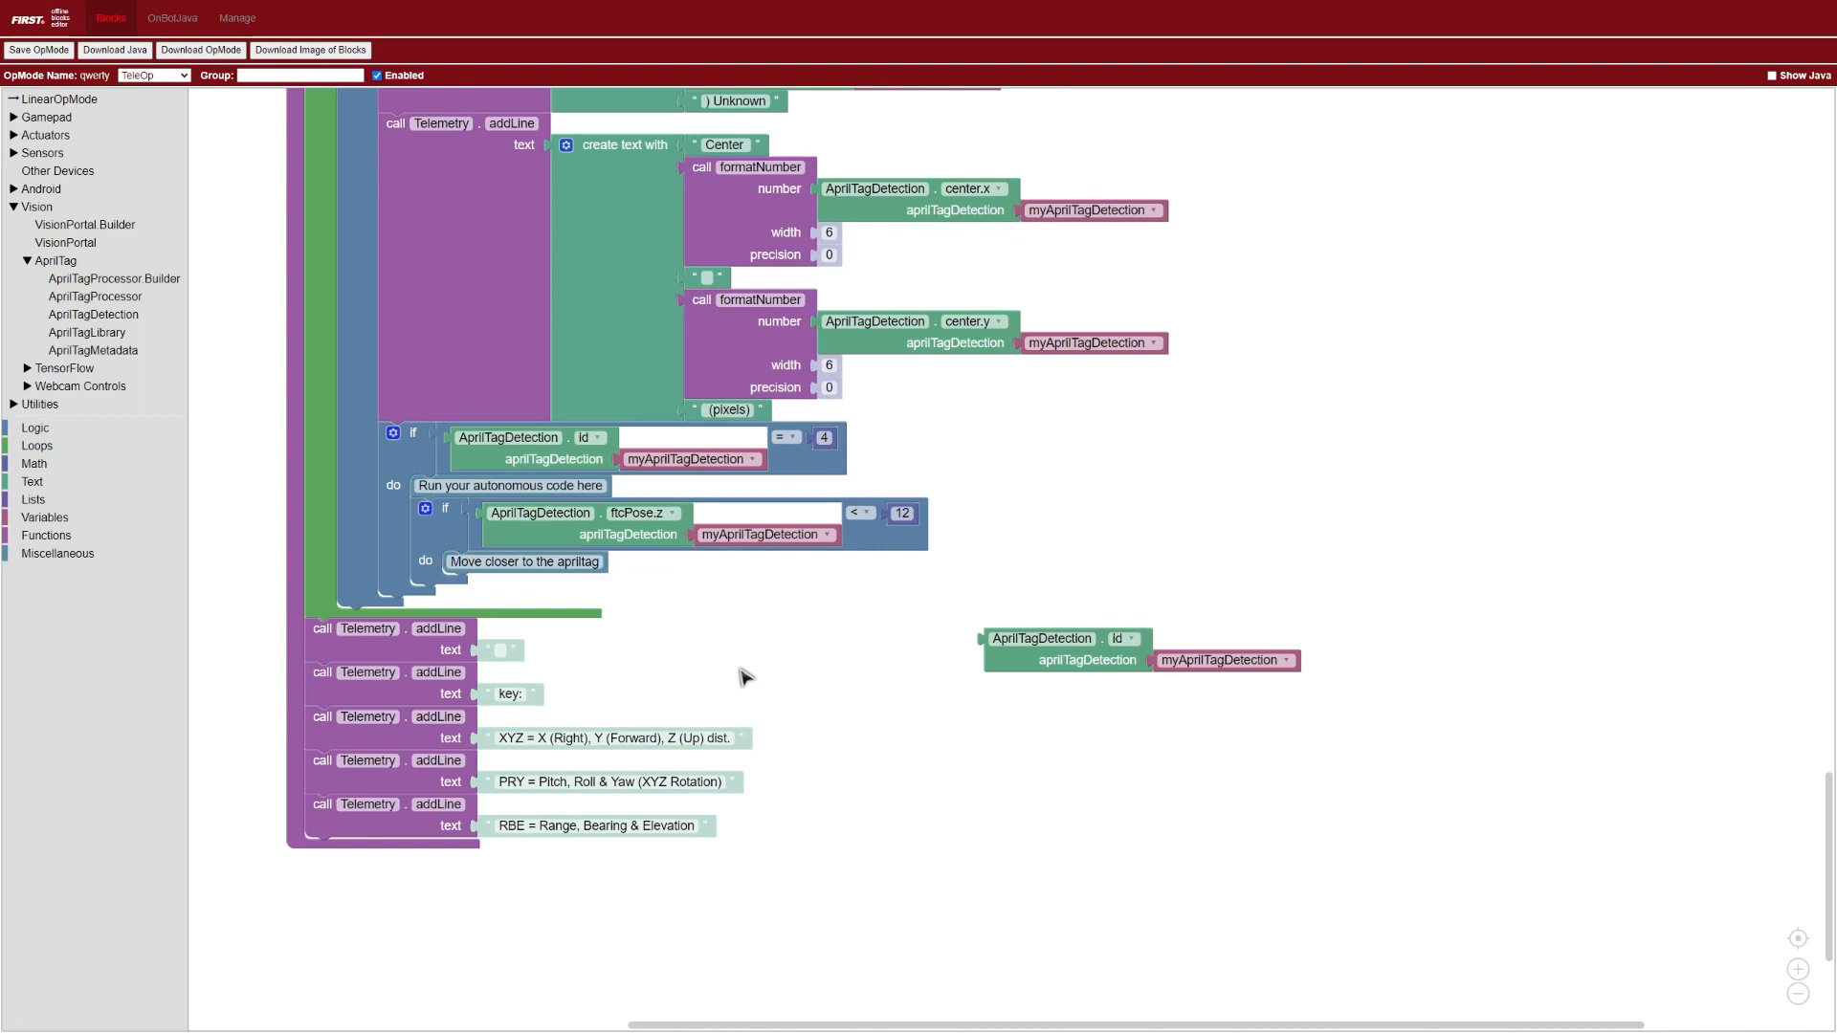
Change the nested check to ftcPose.yaw less than 10
drag(1011, 520, 1045, 579)
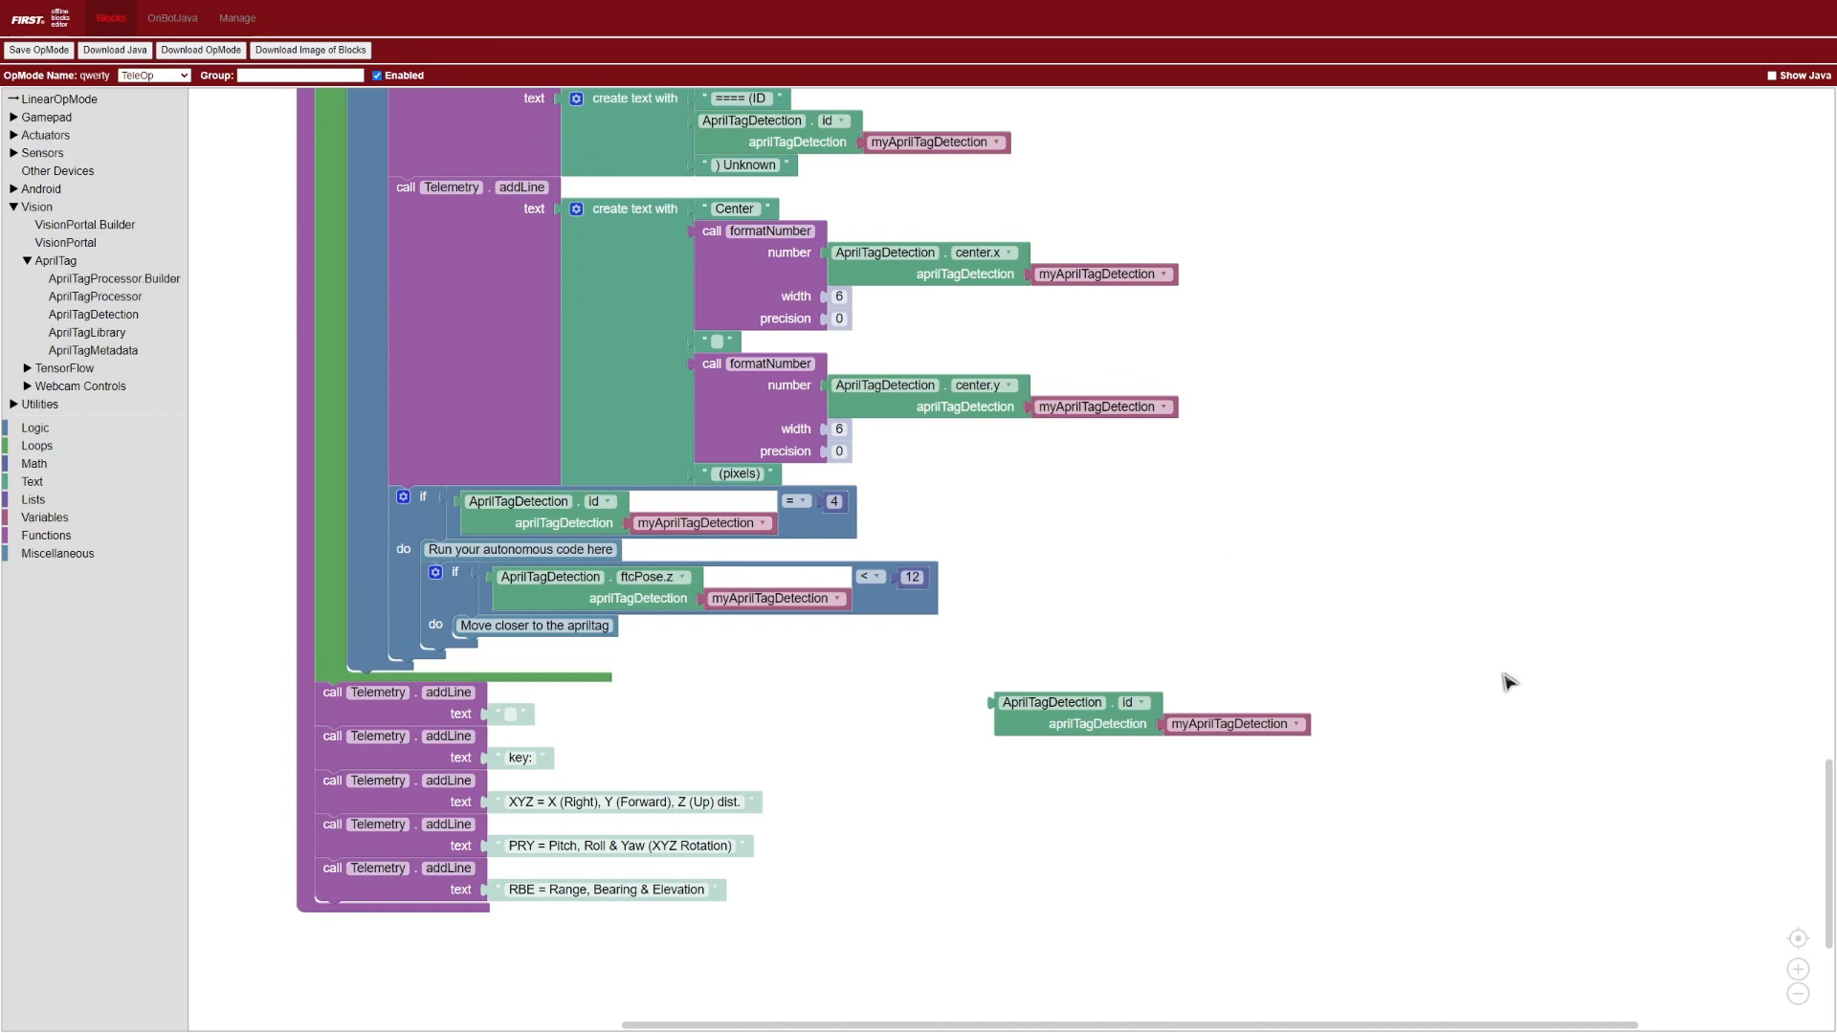
scroll(1364, 617, down, 1)
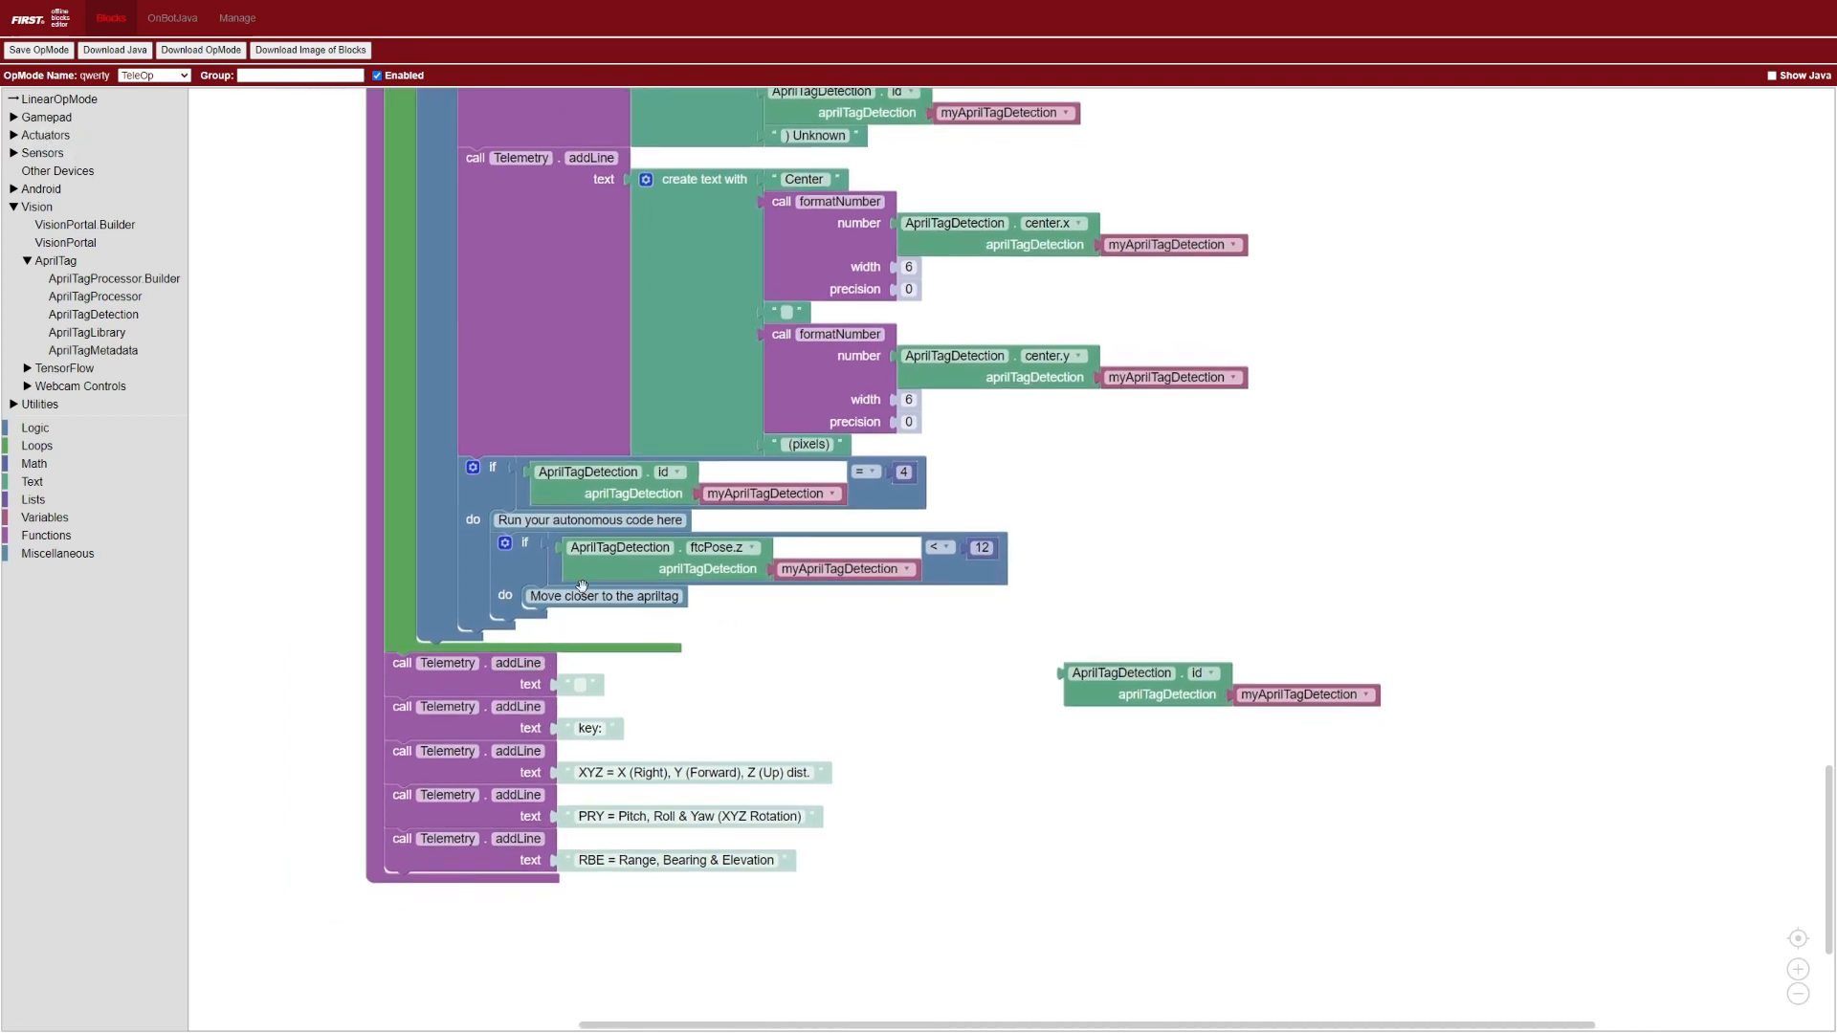
click(746, 547)
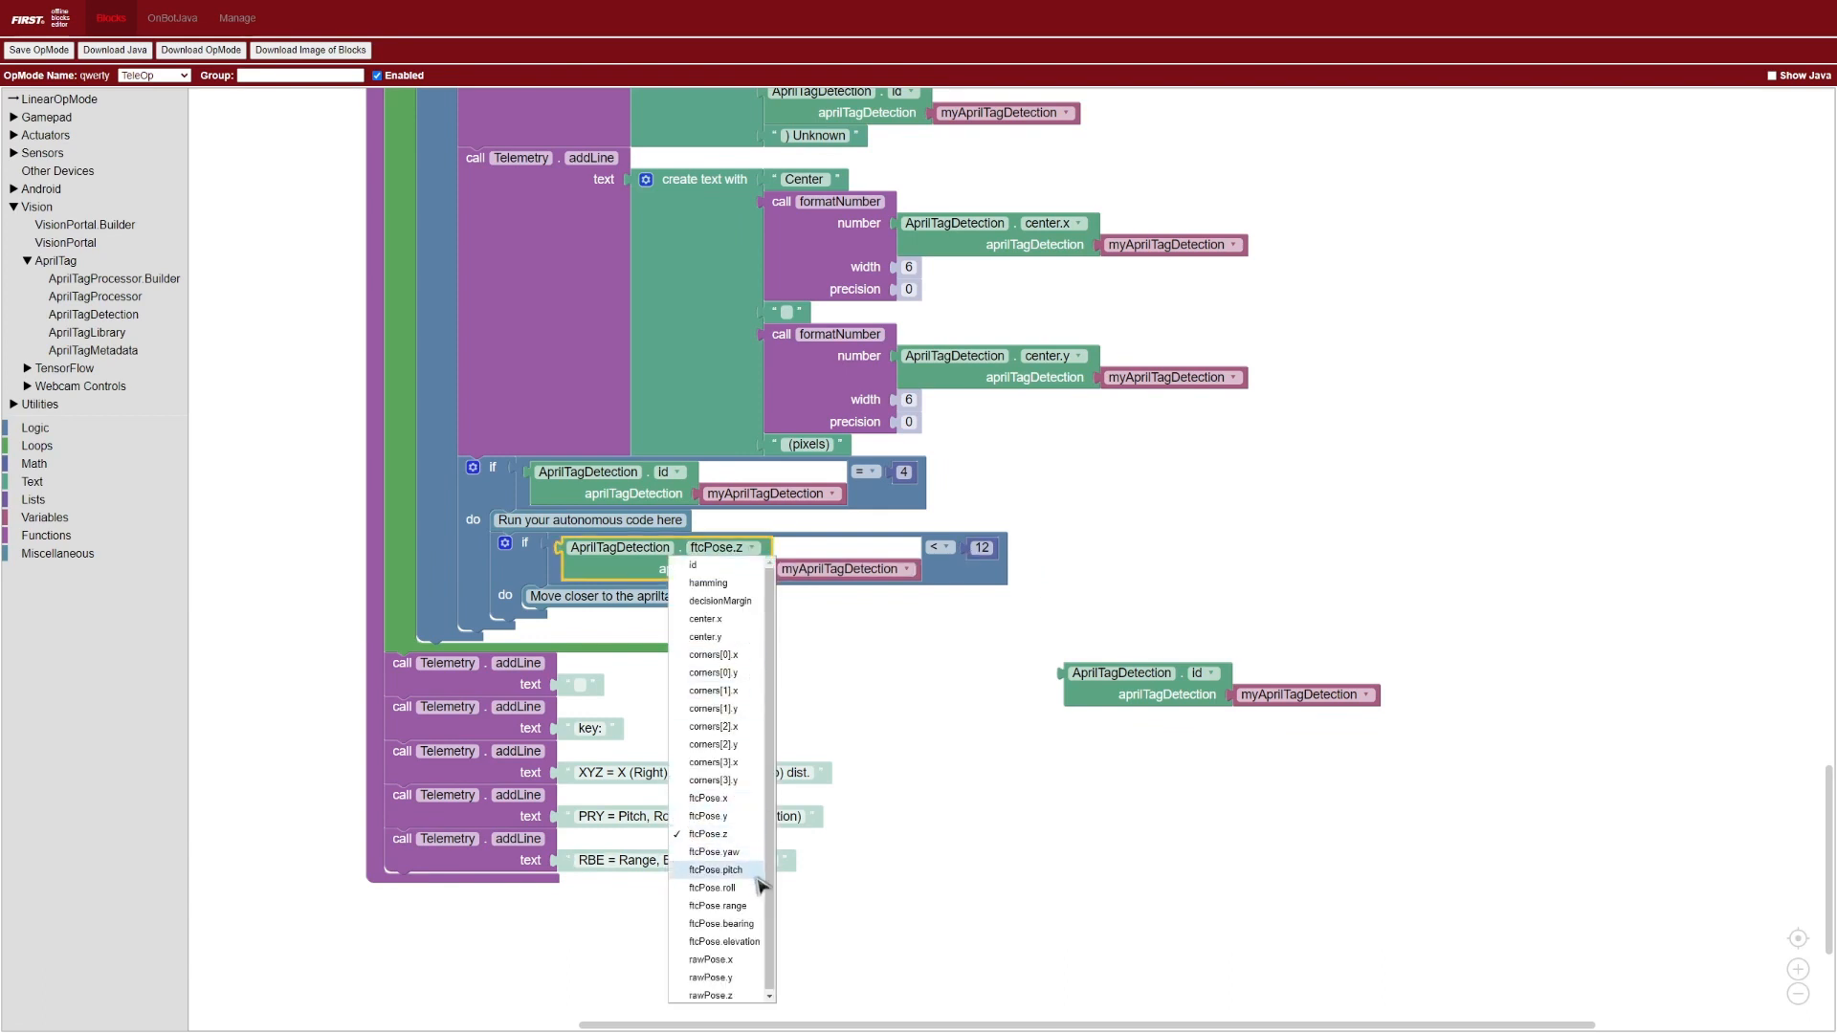
click(717, 854)
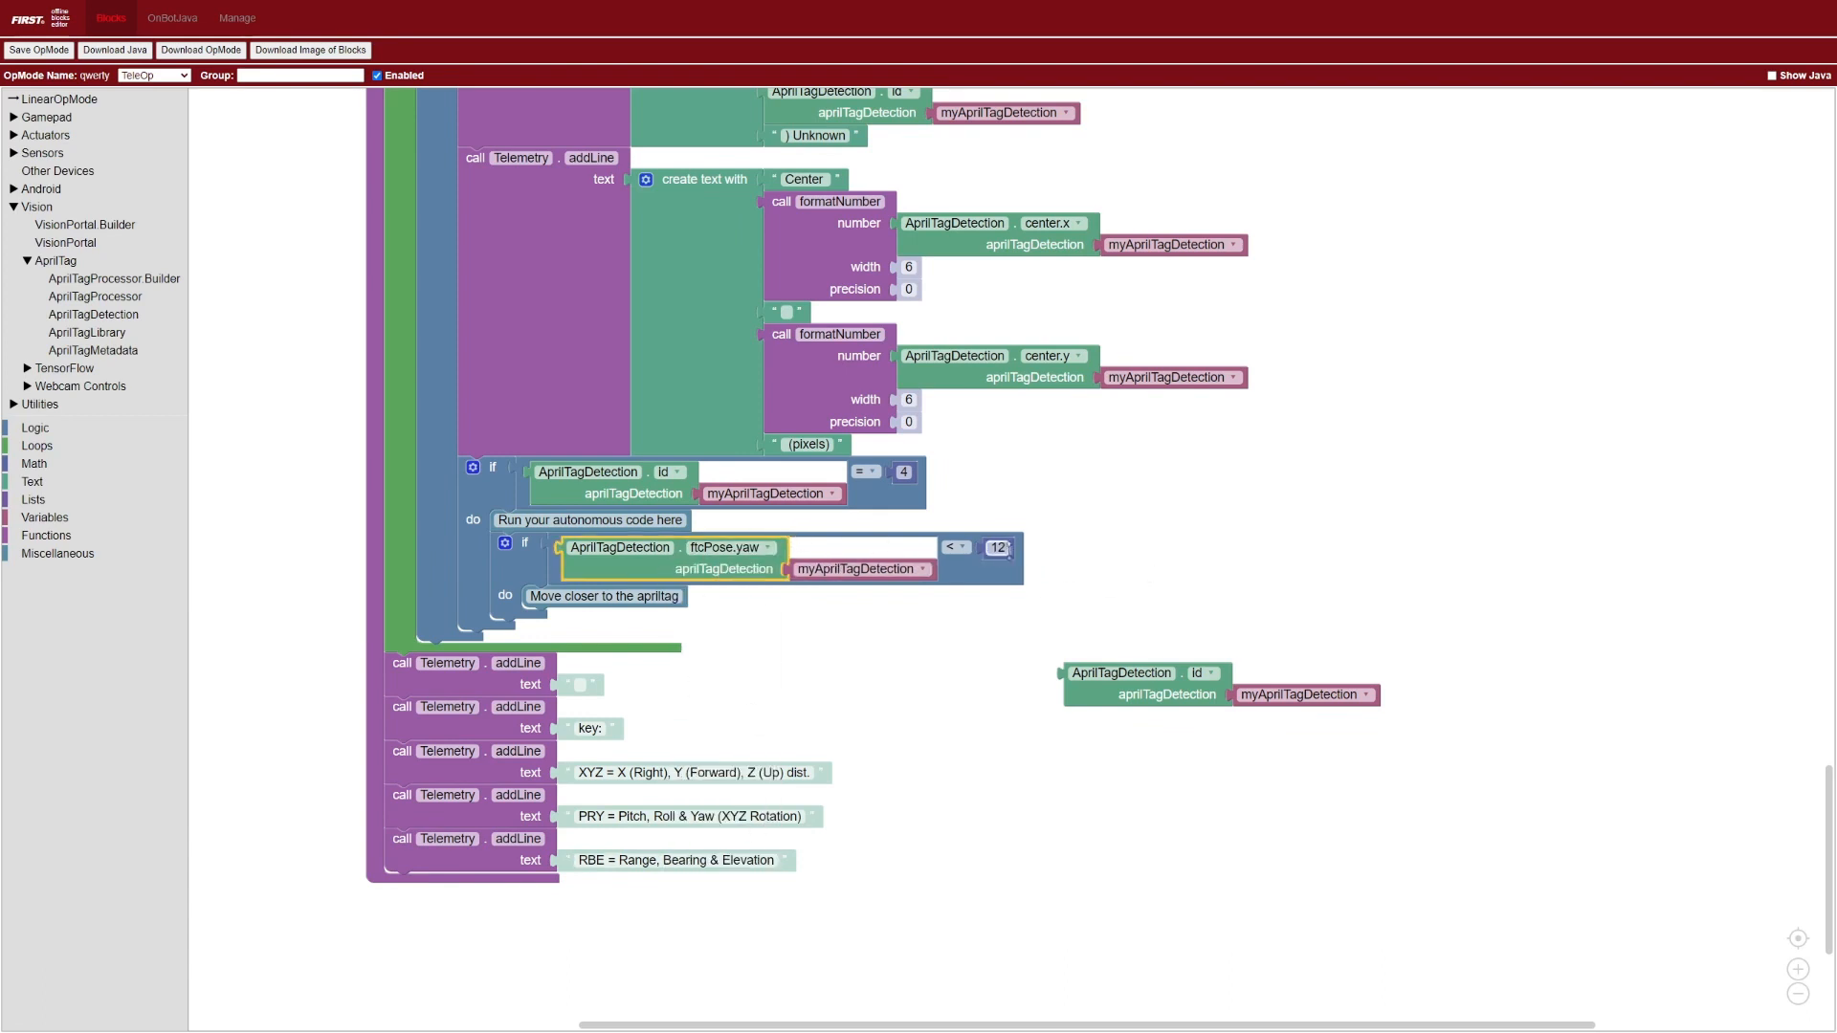
click(998, 547)
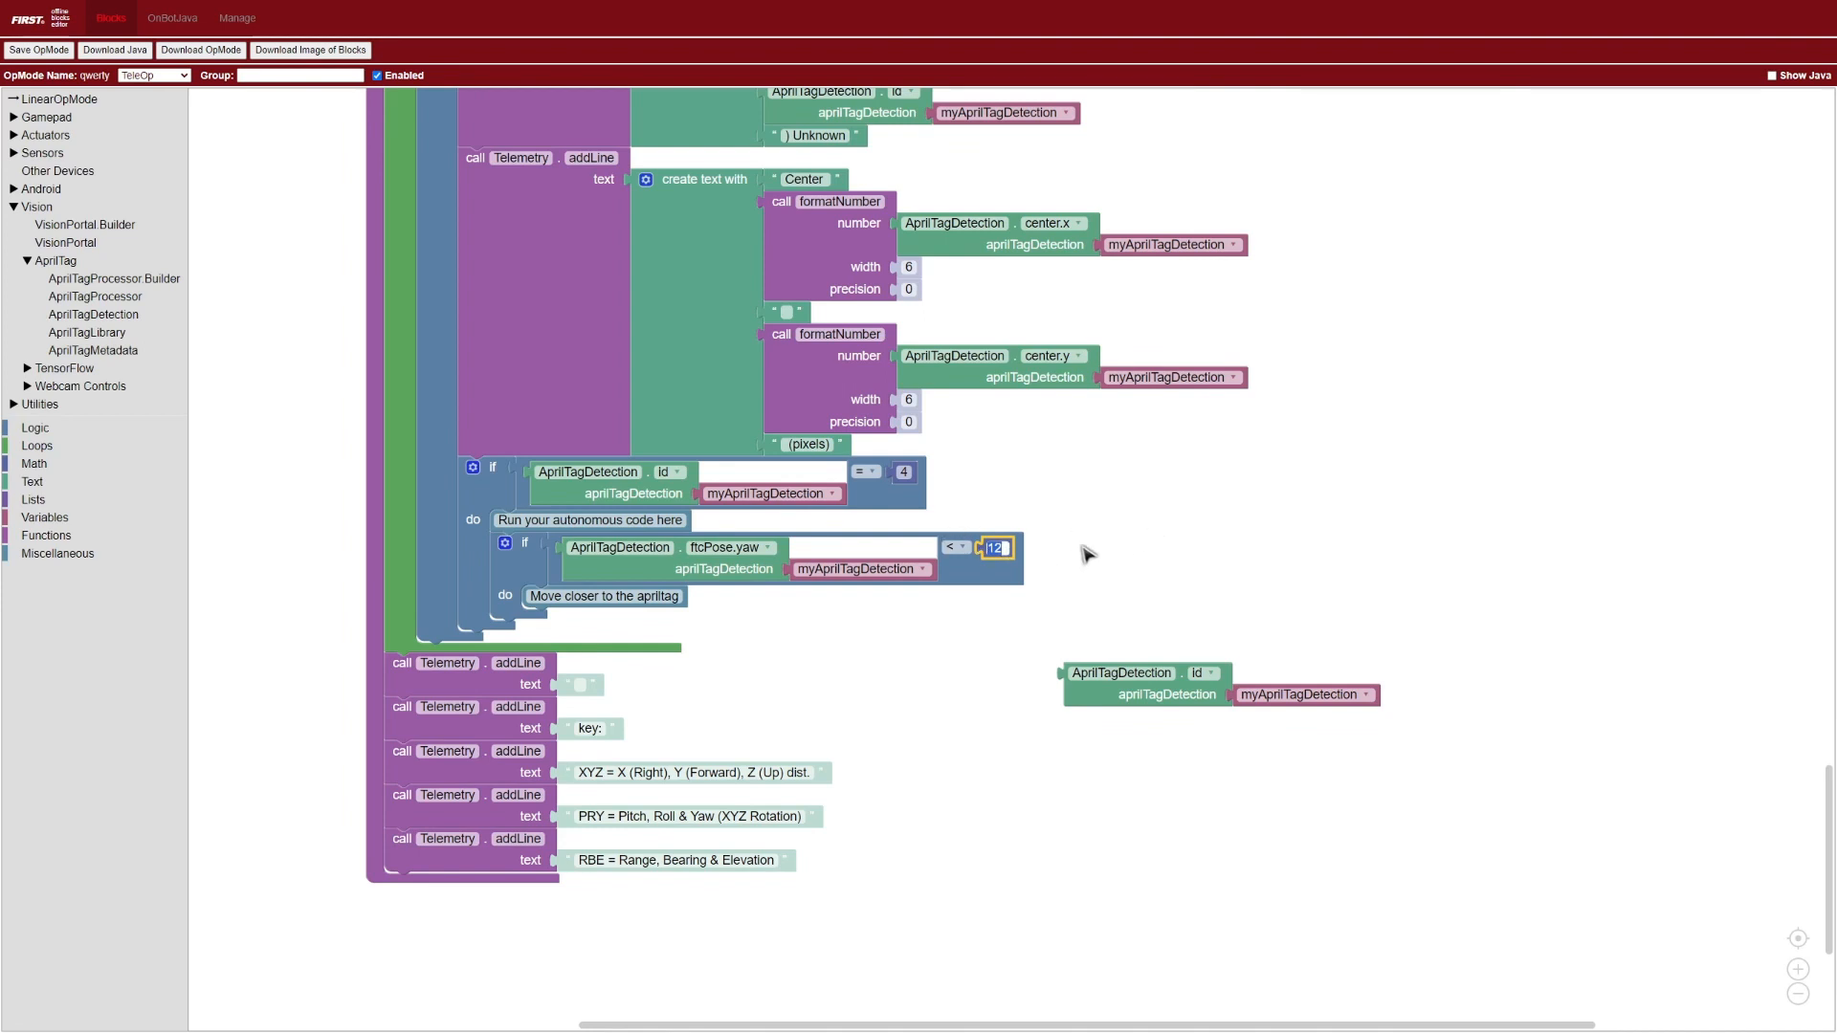
text(15)
key(BackSpace)
text(0)
click(1087, 552)
Rewrite the nested comment to 'Rotate the robot left or right', then trim it to 'Rotate the robot right'
click(646, 585)
key(ctrl+a)
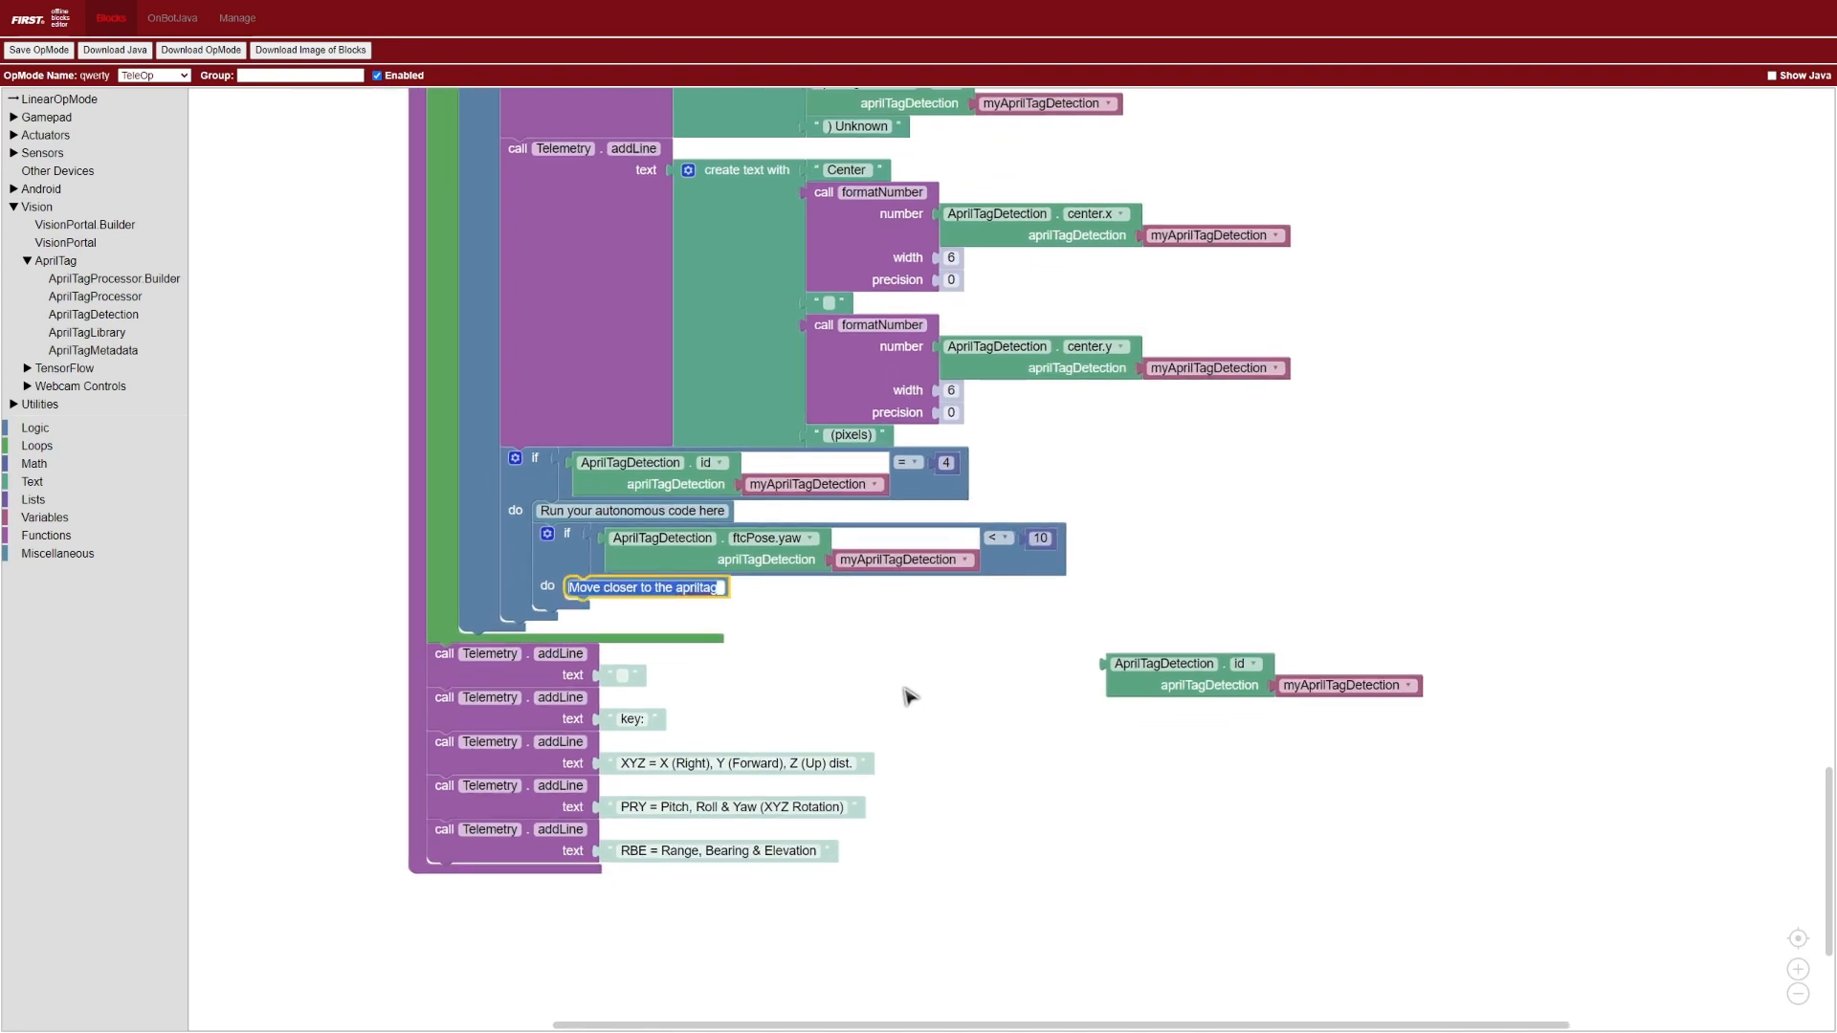
text(Rotate the robot le)
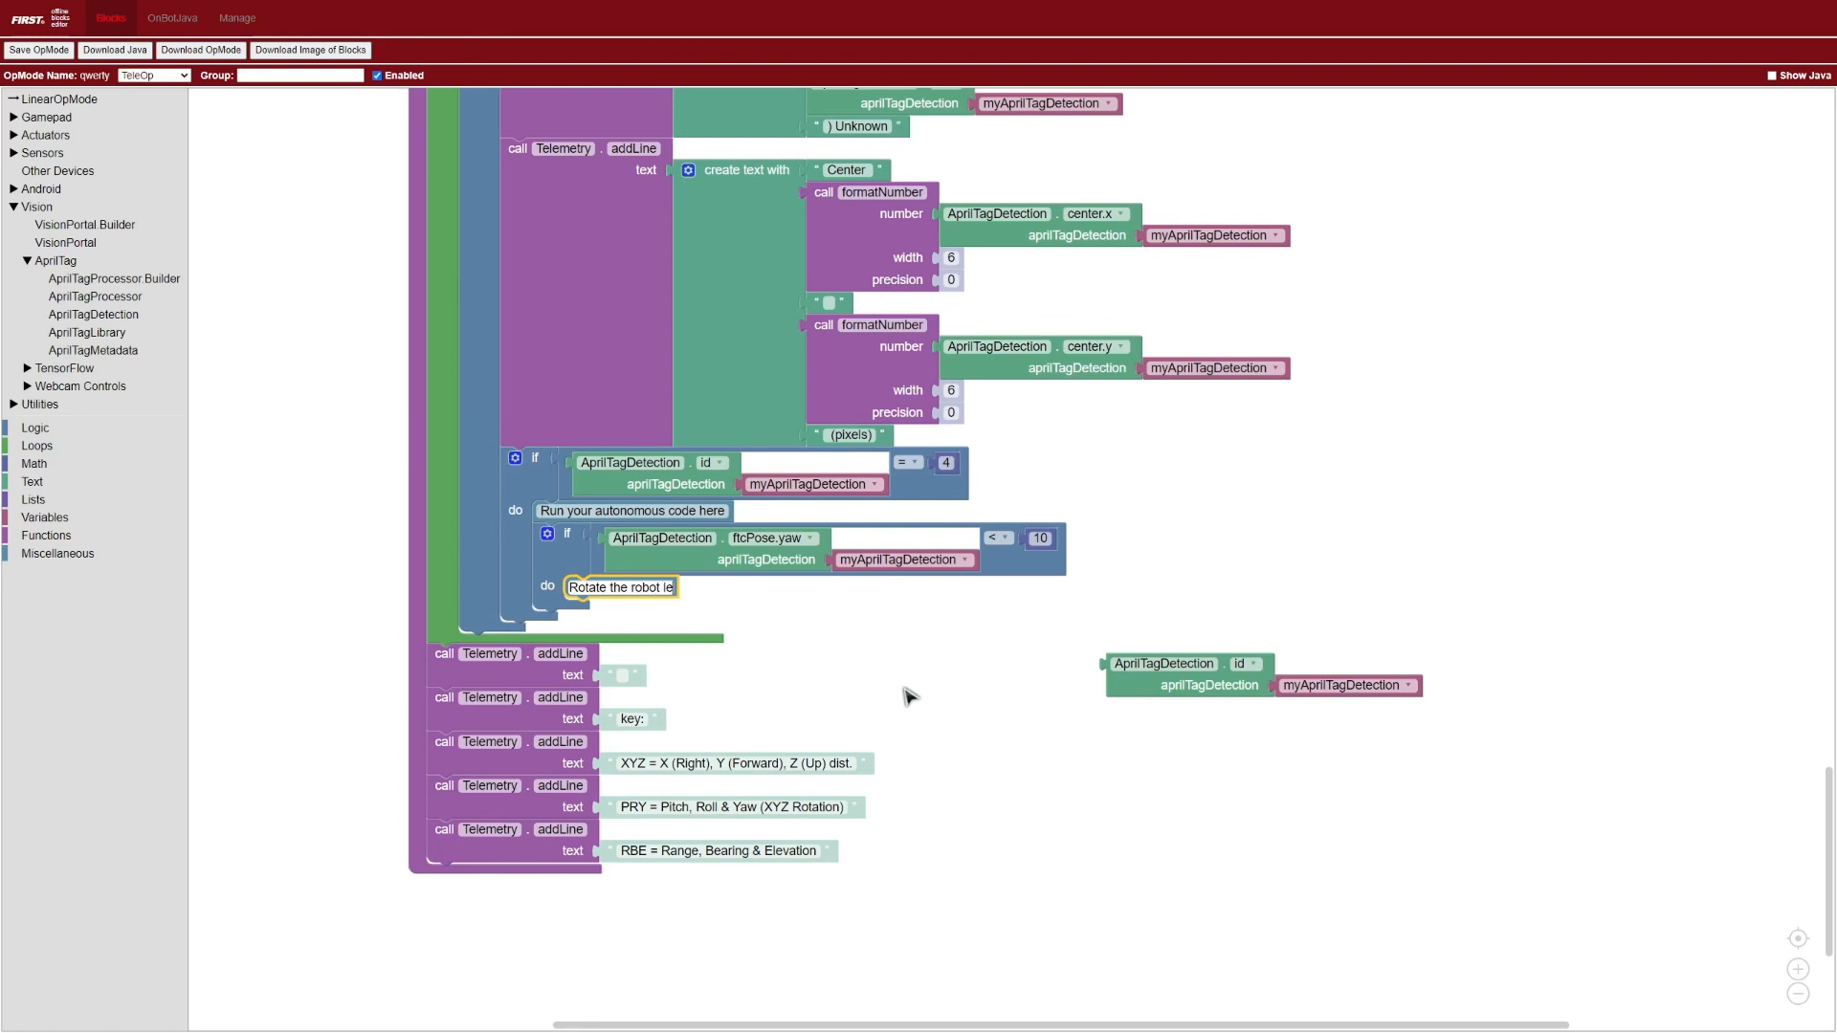
text(ft or right)
click(908, 697)
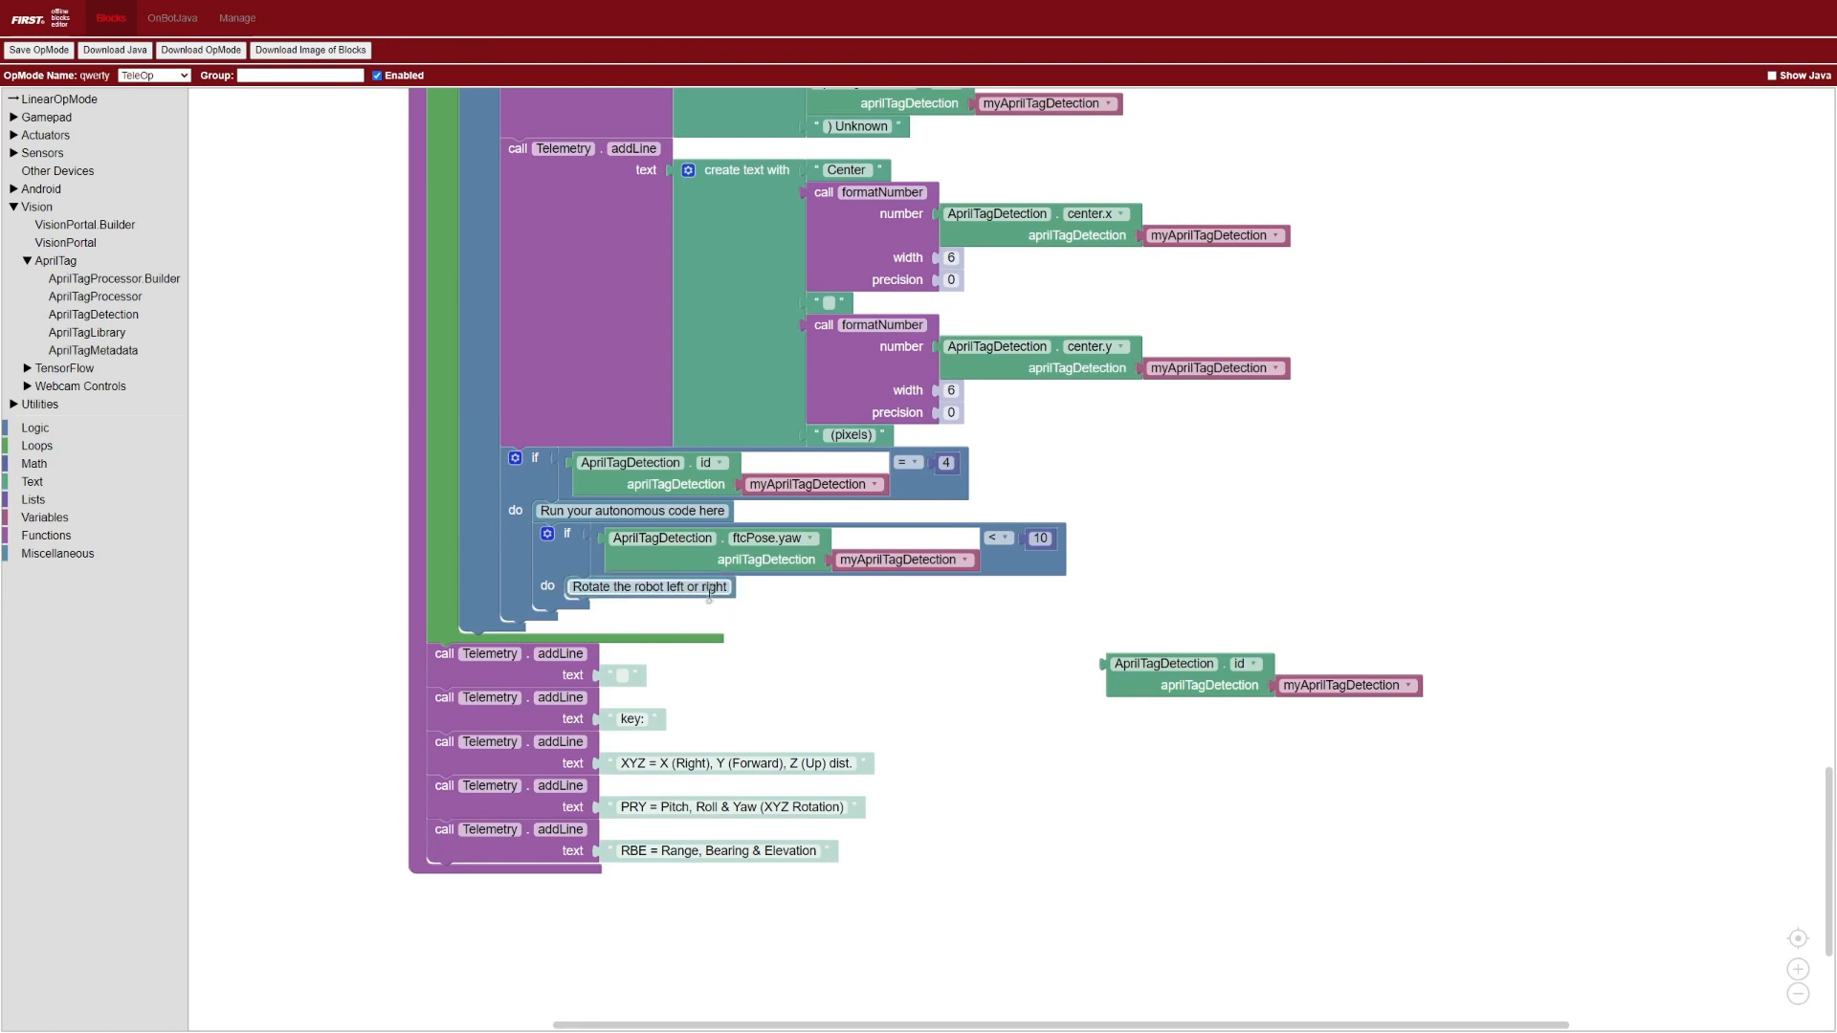
click(666, 586)
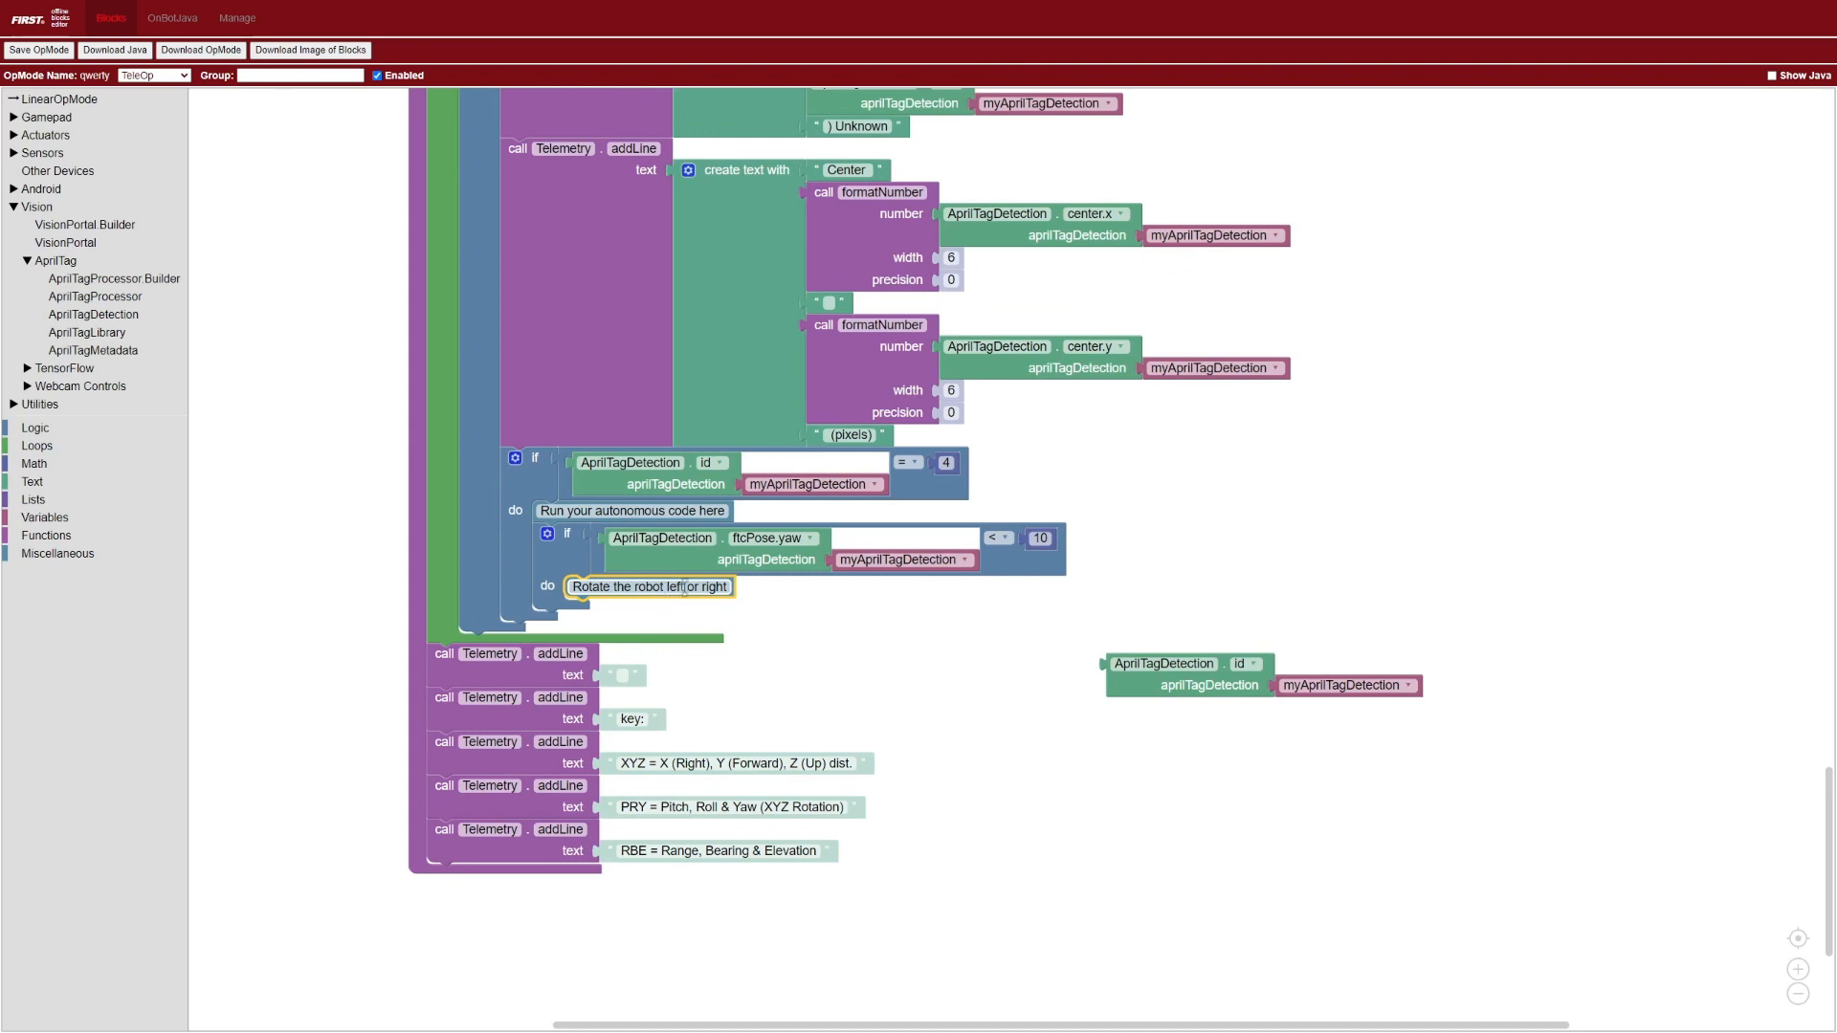
click(665, 586)
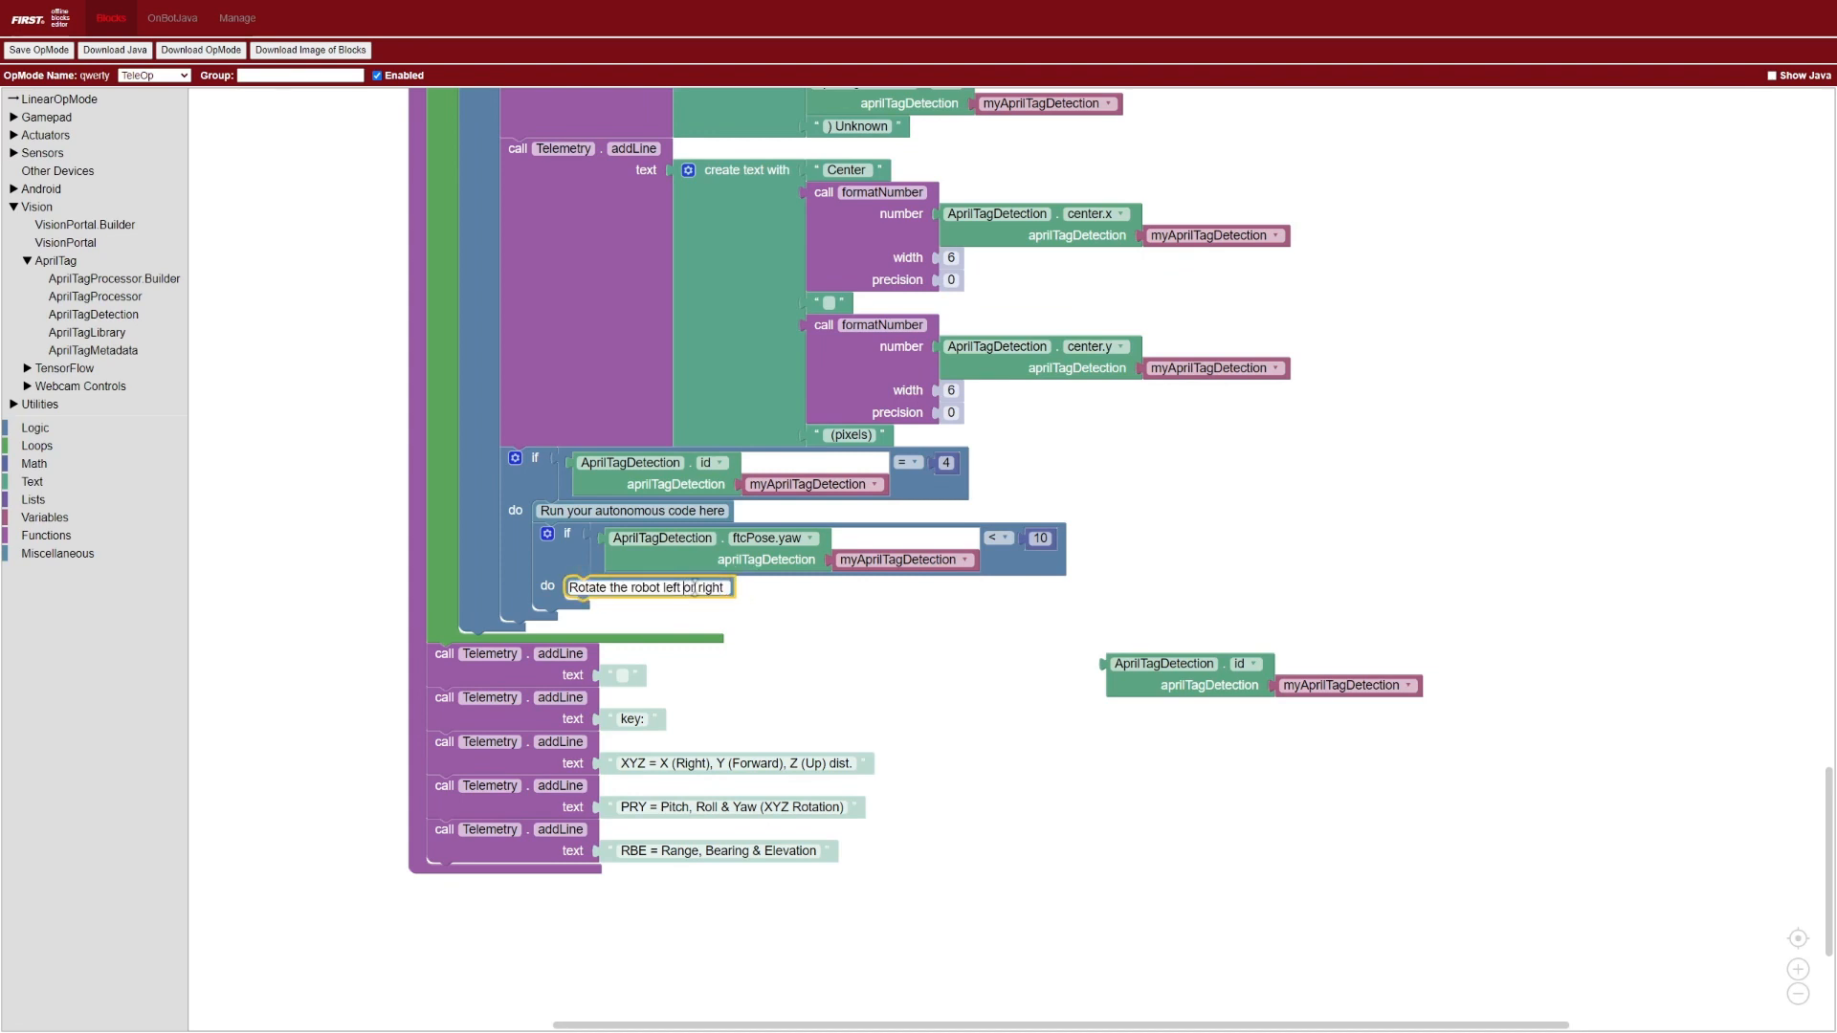
key(BackSpace)
key(BackSpace)
key(BackSpace)
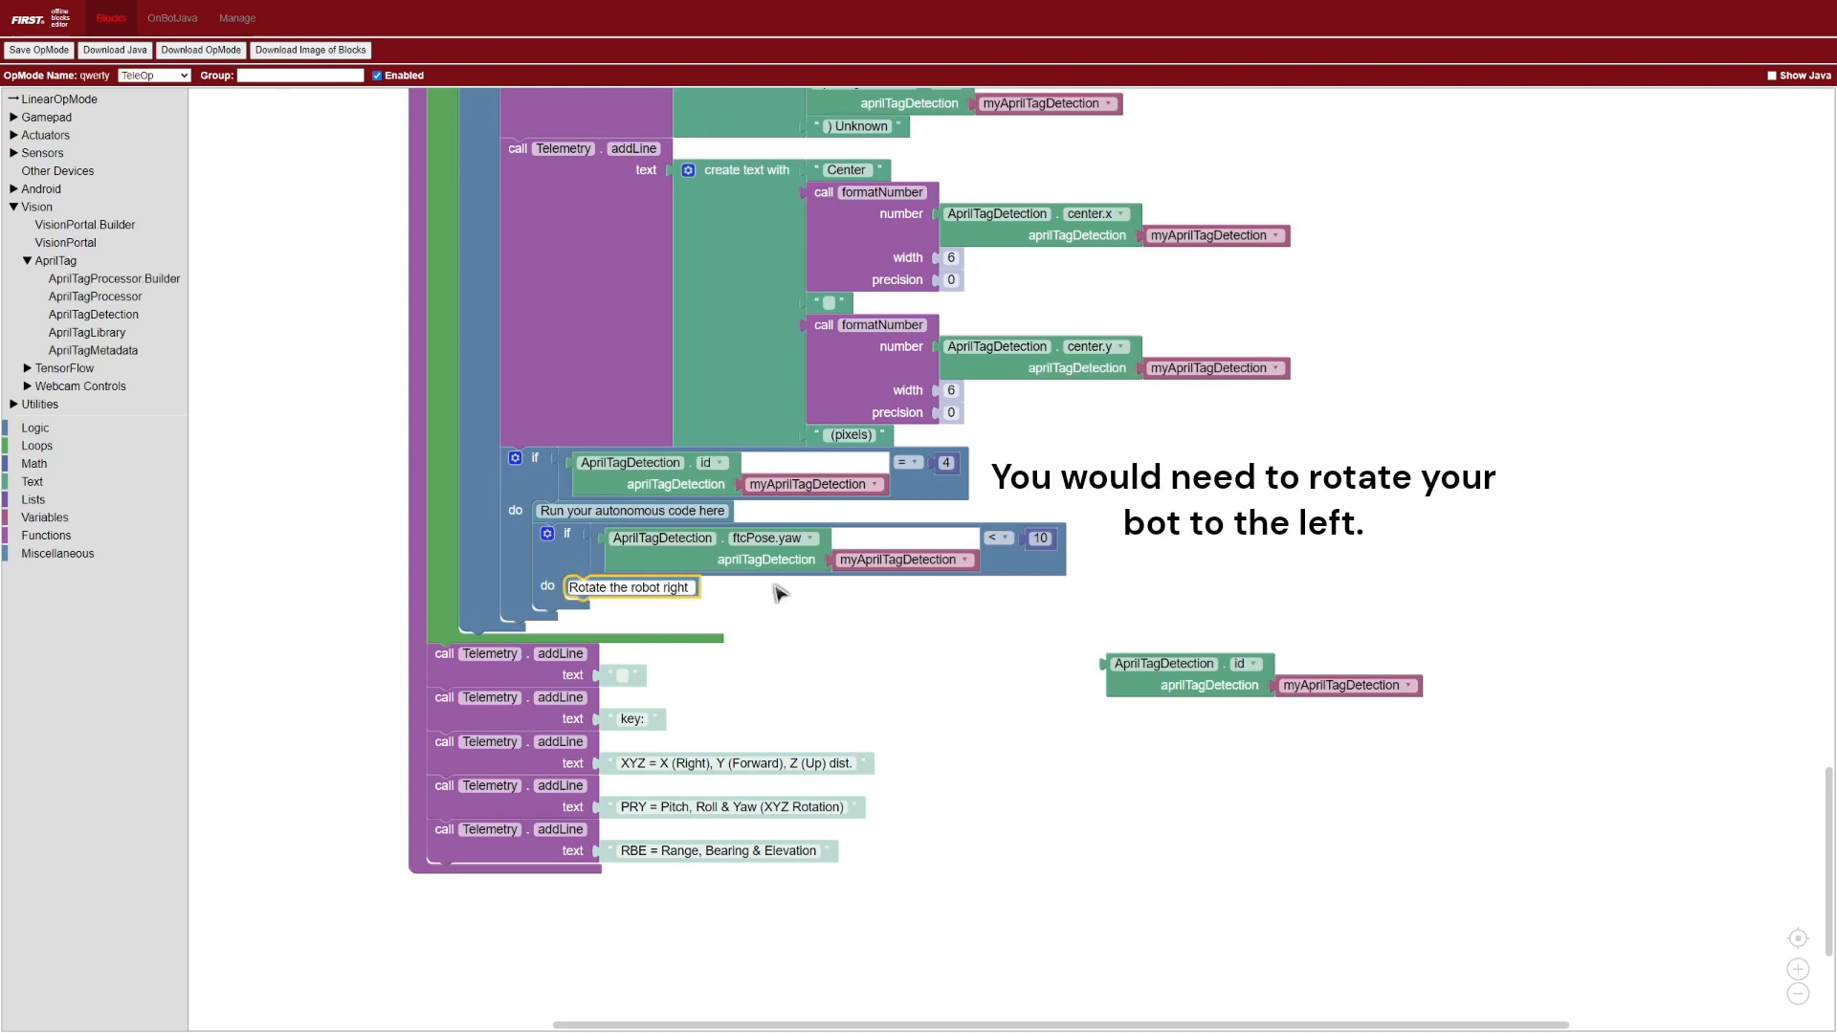
click(1028, 607)
scroll(1062, 589, right, 3)
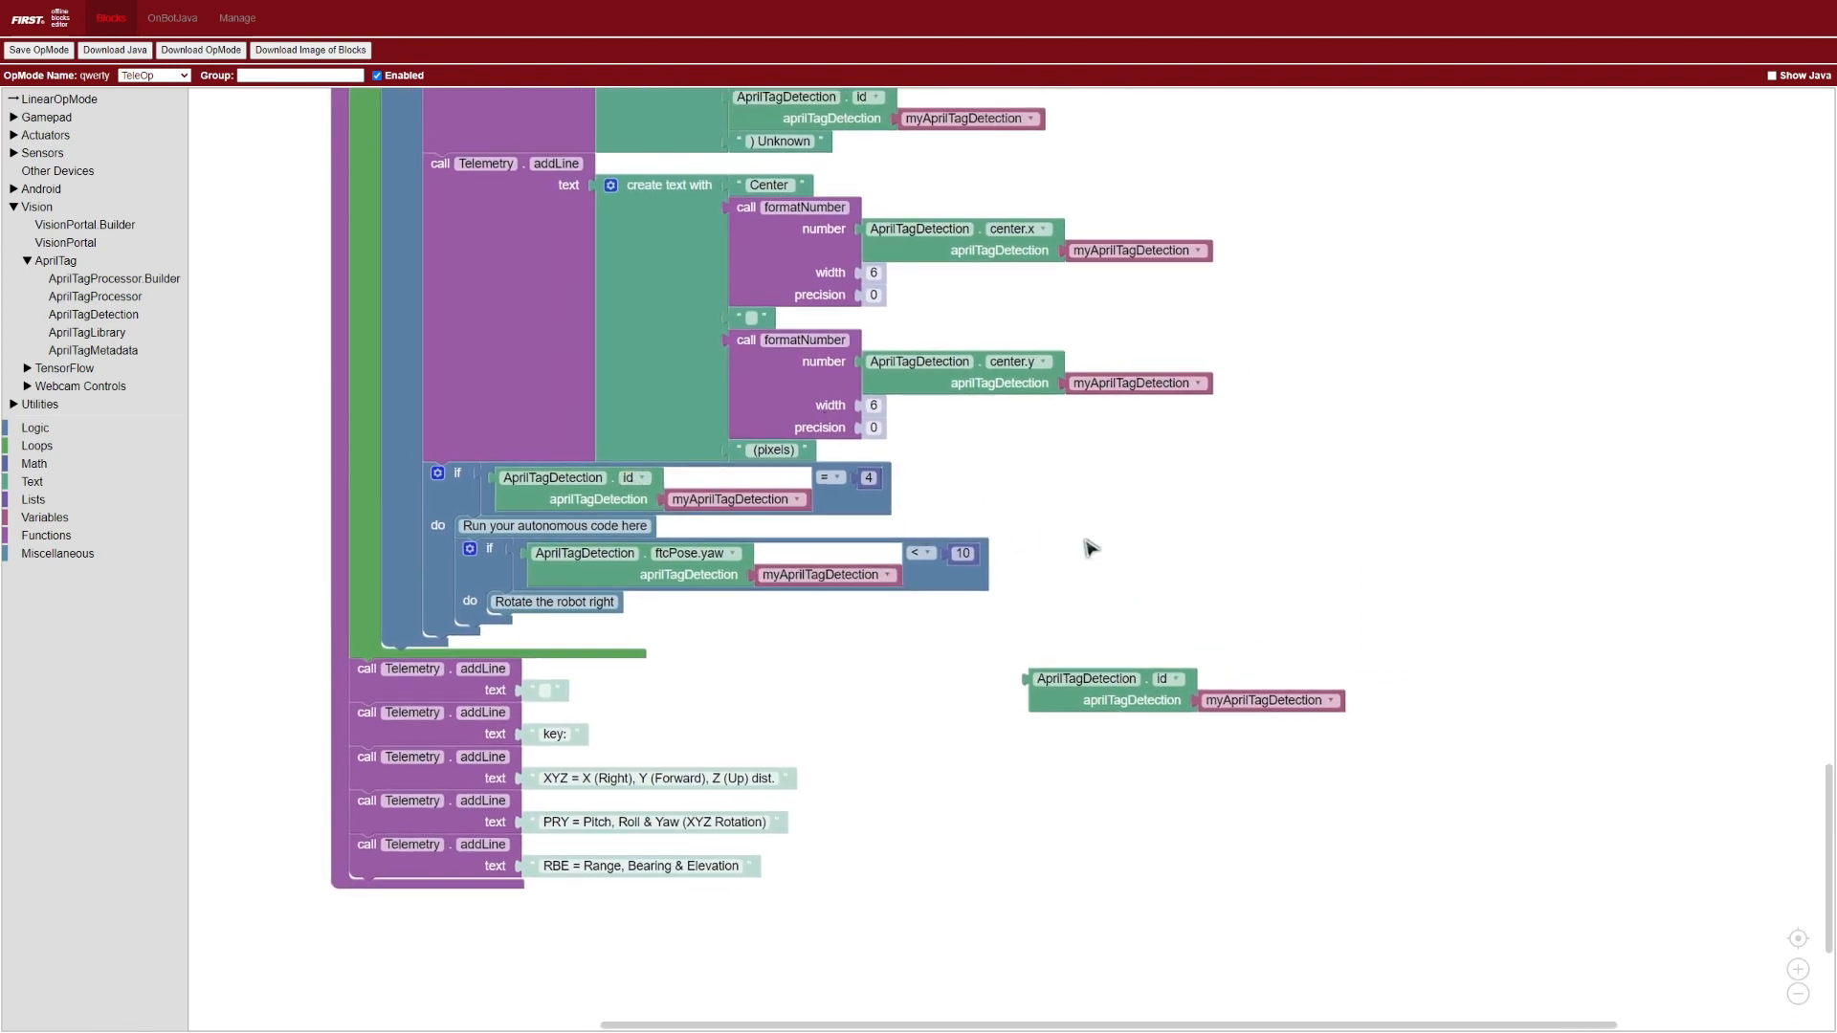
Shift the blocks view slightly before switching to the Driver Station
mouse_move(1117, 543)
mouse_down()
mouse_move(1200, 521)
mouse_move(1138, 564)
mouse_up()
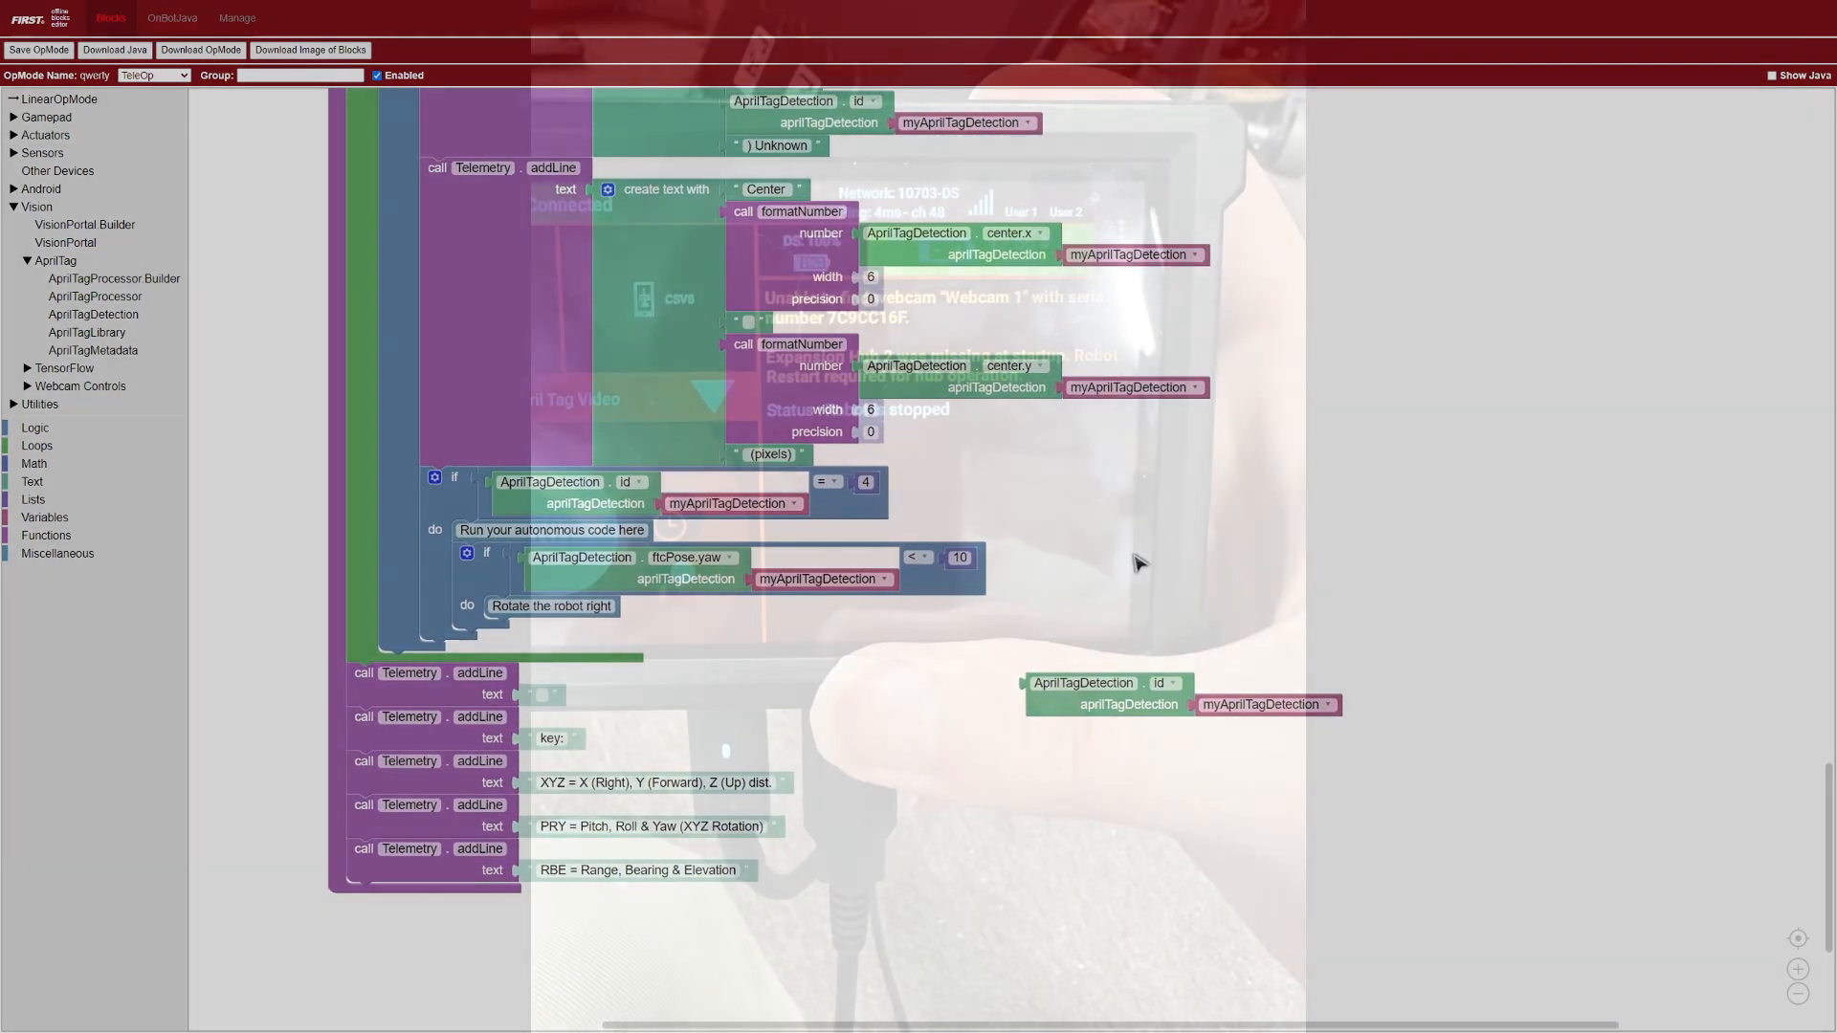